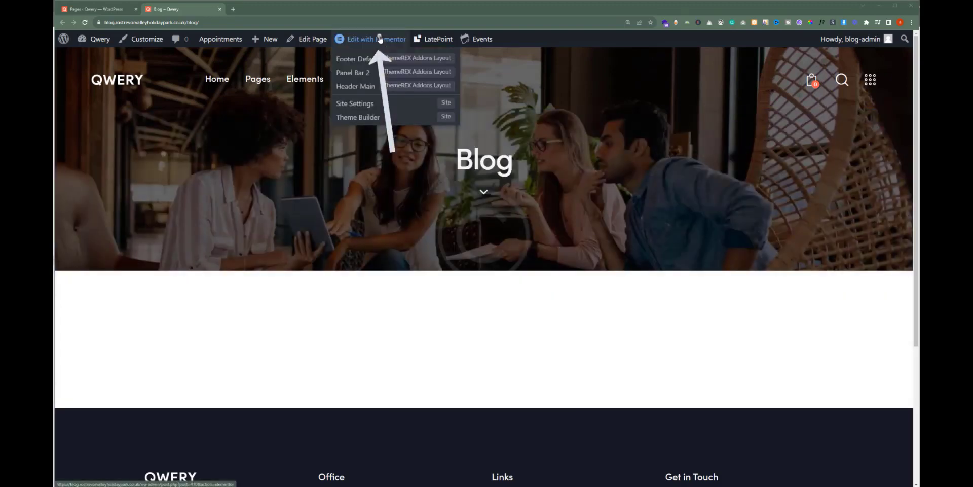
Open the Blog page for editing in Elementor and add a single-column section below the page header.
{"action": "left_click", "coordinate": [376, 39]}
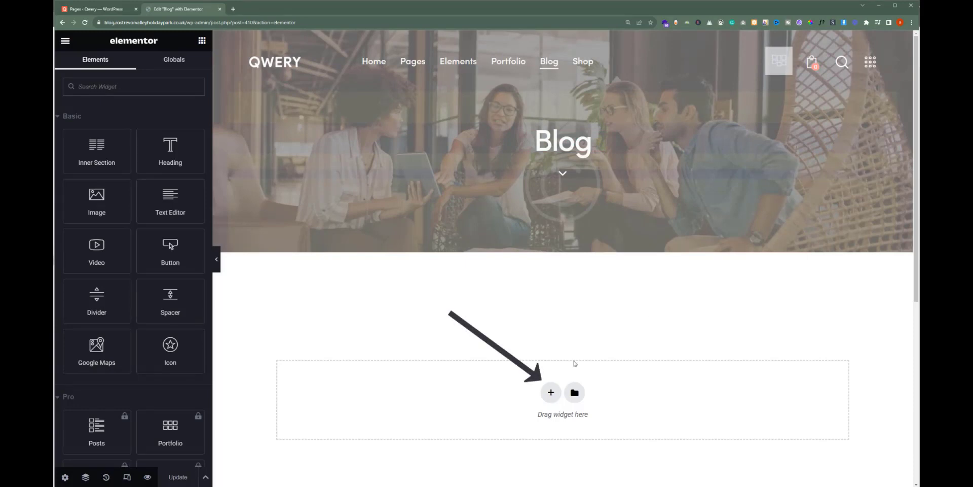
{"action": "left_click", "coordinate": [550, 392]}
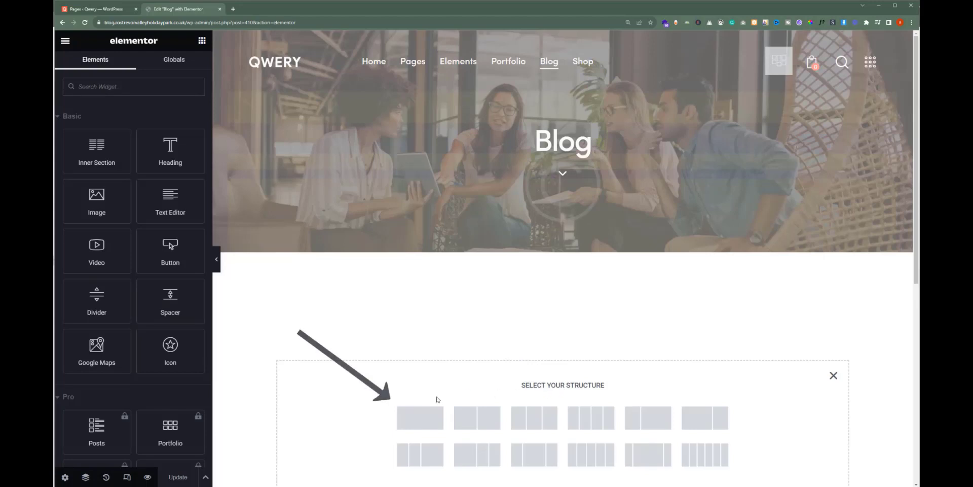
{"action": "left_click", "coordinate": [410, 420]}
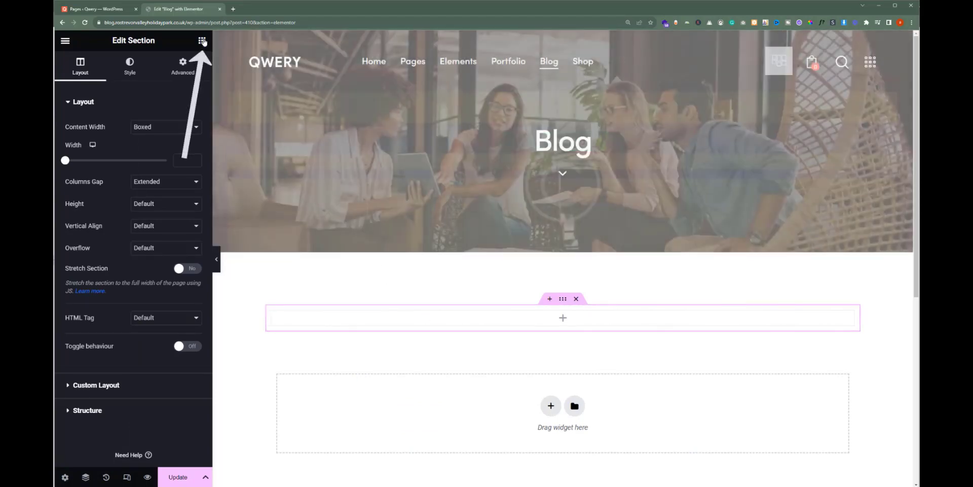
Find the Blogger widget, place it in the empty section and look over the inserted posts.
{"action": "left_click", "coordinate": [202, 40]}
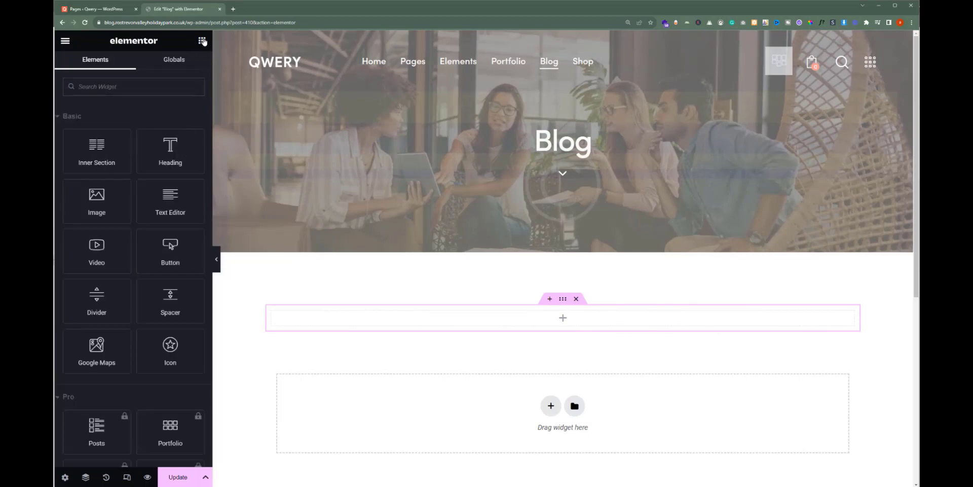
{"action": "type", "text": "blogg"}
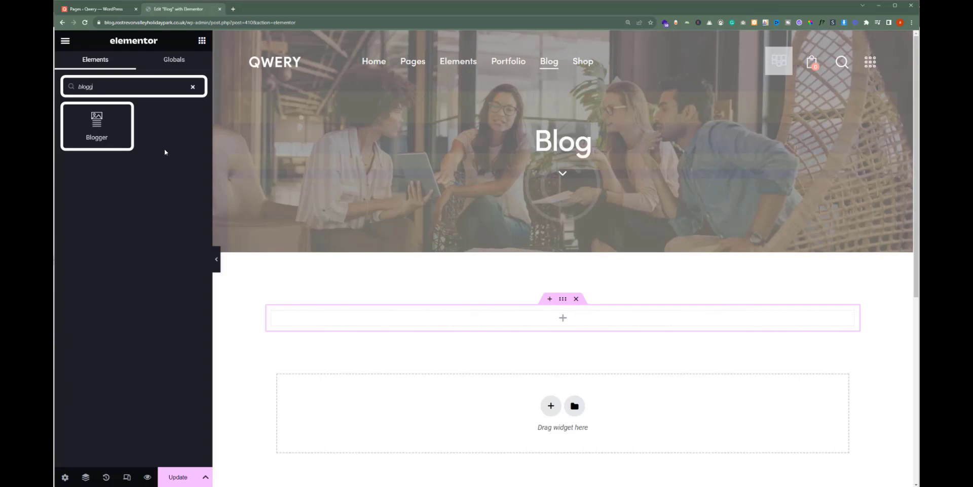
{"action": "left_click", "coordinate": [165, 152]}
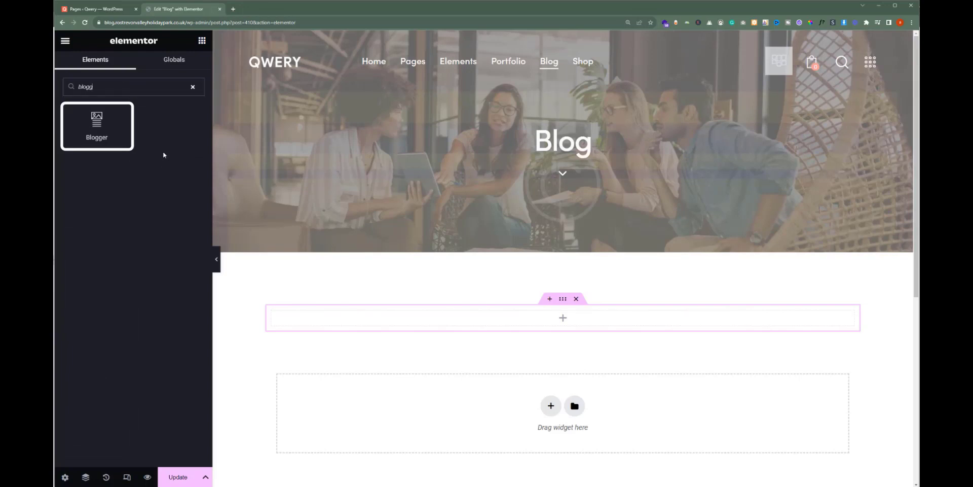
{"action": "left_click_drag", "start_coordinate": [97, 125], "coordinate": [481, 325]}
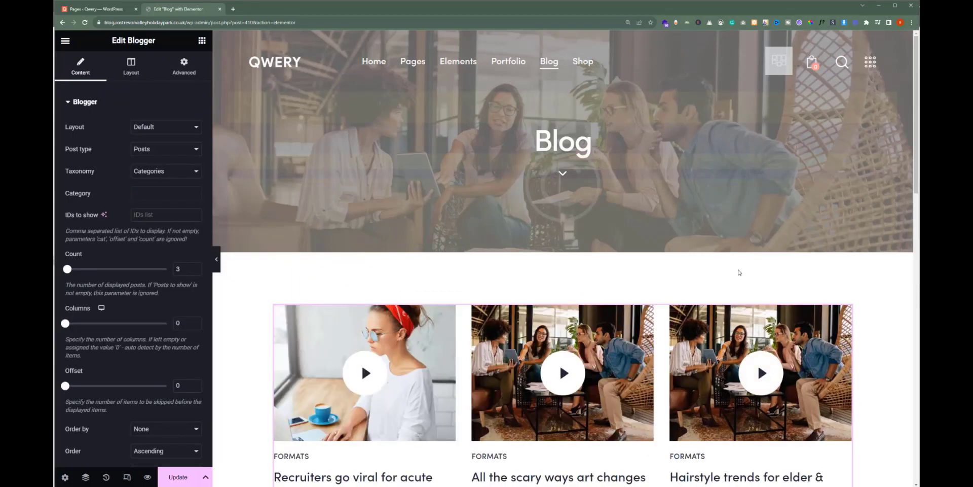
{"action": "scroll", "coordinate": [739, 270], "scroll_direction": "down", "scroll_amount": 1}
{"action": "scroll", "coordinate": [738, 269], "scroll_direction": "down", "scroll_amount": 1}
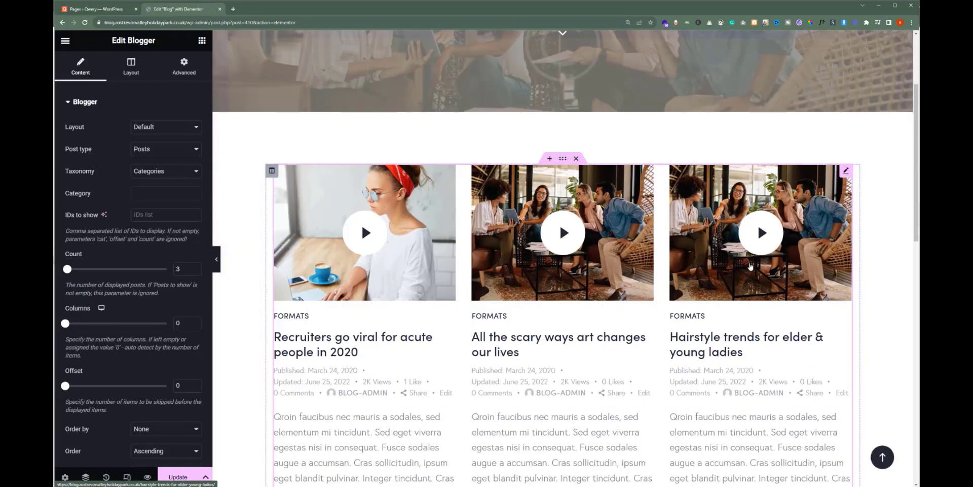
{"action": "scroll", "coordinate": [751, 266], "scroll_direction": "down", "scroll_amount": 9}
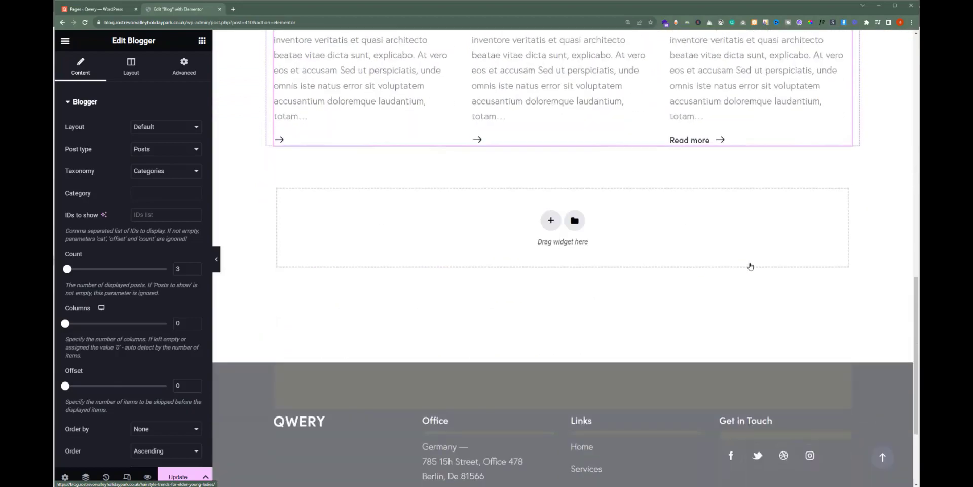
{"action": "scroll", "coordinate": [751, 266], "scroll_direction": "up", "scroll_amount": 8}
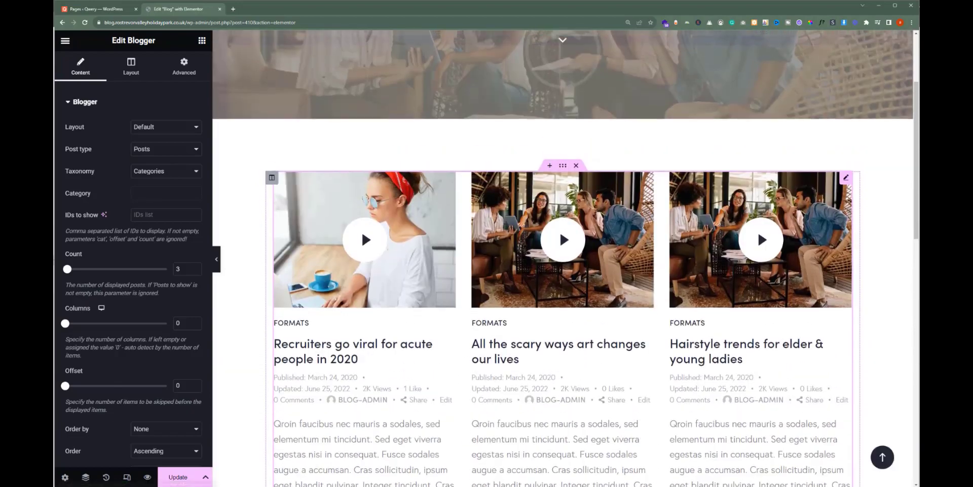
{"action": "scroll", "coordinate": [751, 264], "scroll_direction": "up", "scroll_amount": 2}
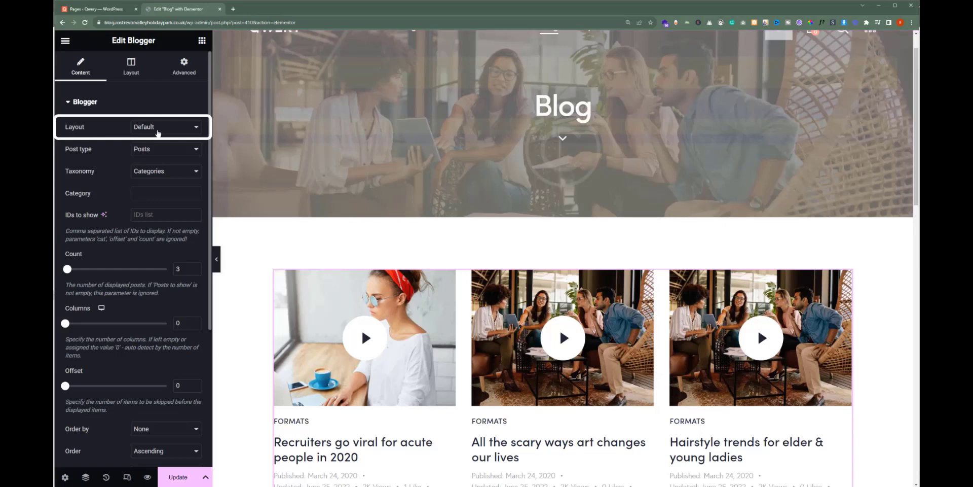
Try the List, News and Layout Portfolio layouts on the Blogger widget.
{"action": "left_click", "coordinate": [157, 133]}
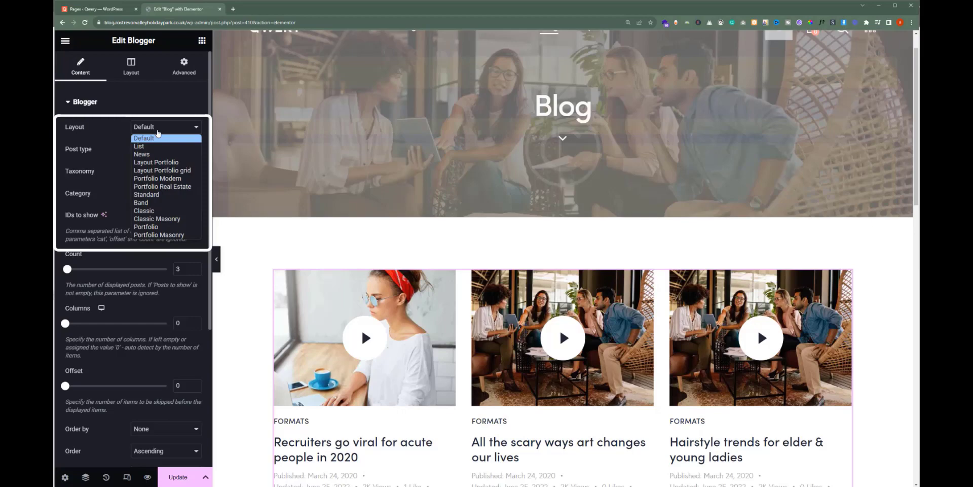
{"action": "left_click", "coordinate": [160, 146]}
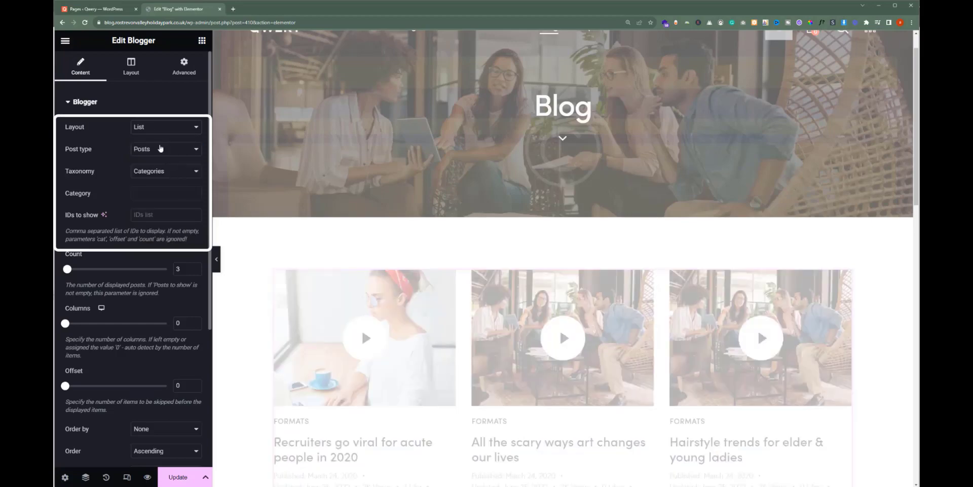
{"action": "scroll", "coordinate": [238, 221], "scroll_direction": "down", "scroll_amount": 2}
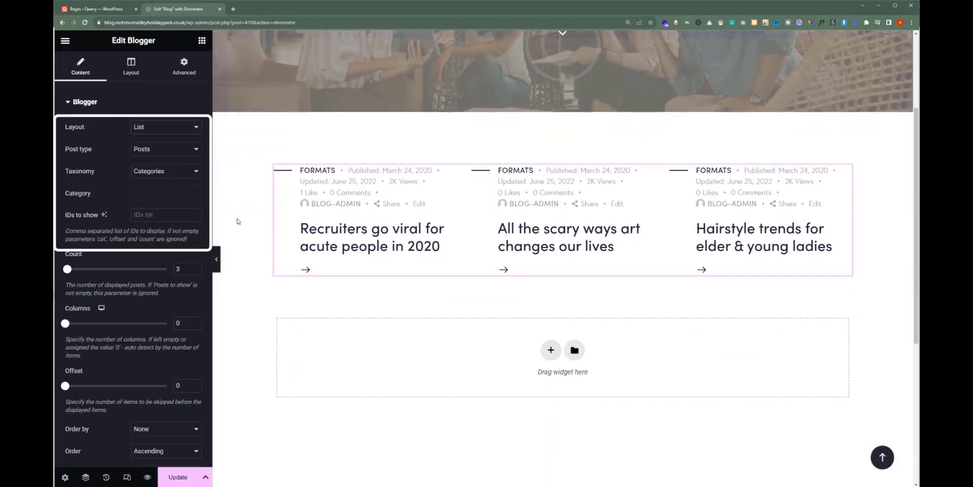
{"action": "left_click", "coordinate": [171, 128]}
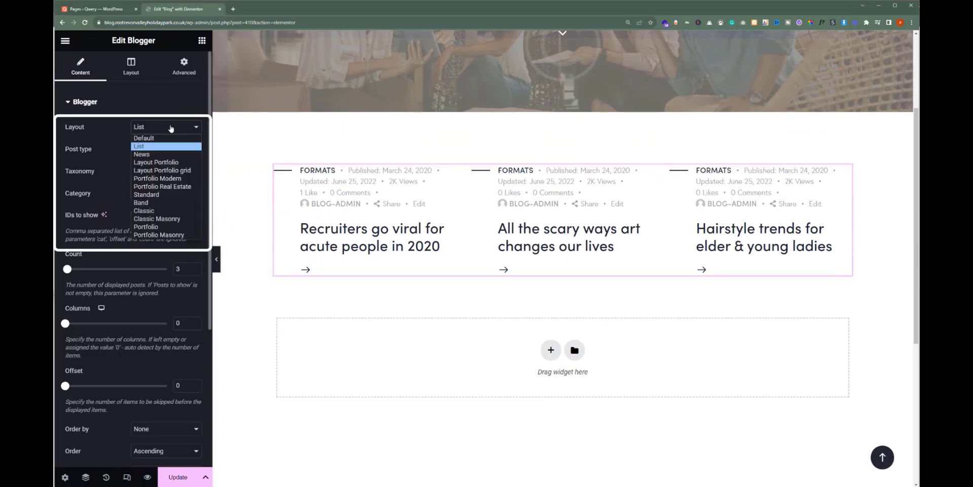
{"action": "left_click", "coordinate": [169, 156]}
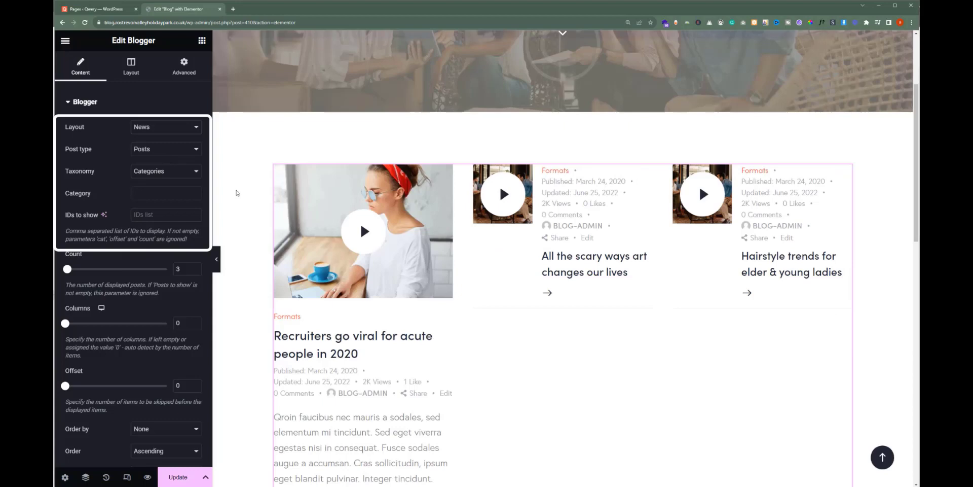
{"action": "left_click", "coordinate": [169, 129]}
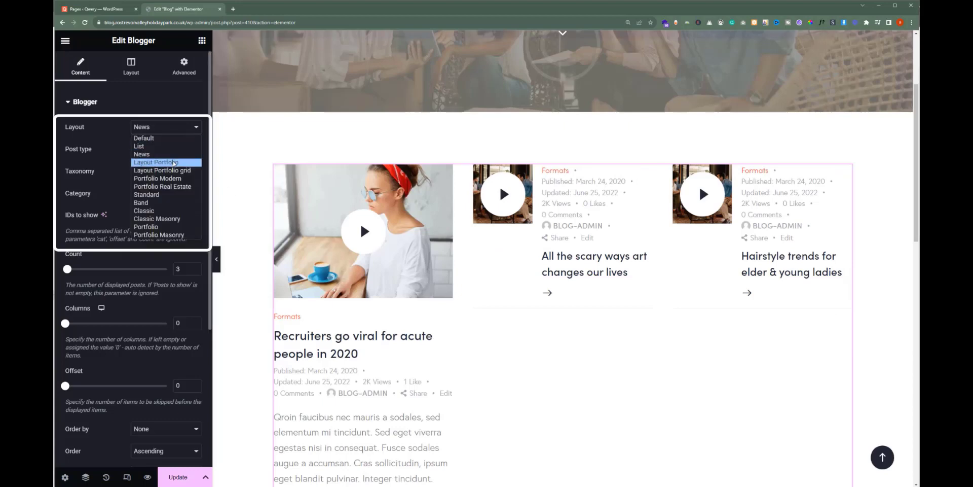
{"action": "left_click", "coordinate": [173, 162]}
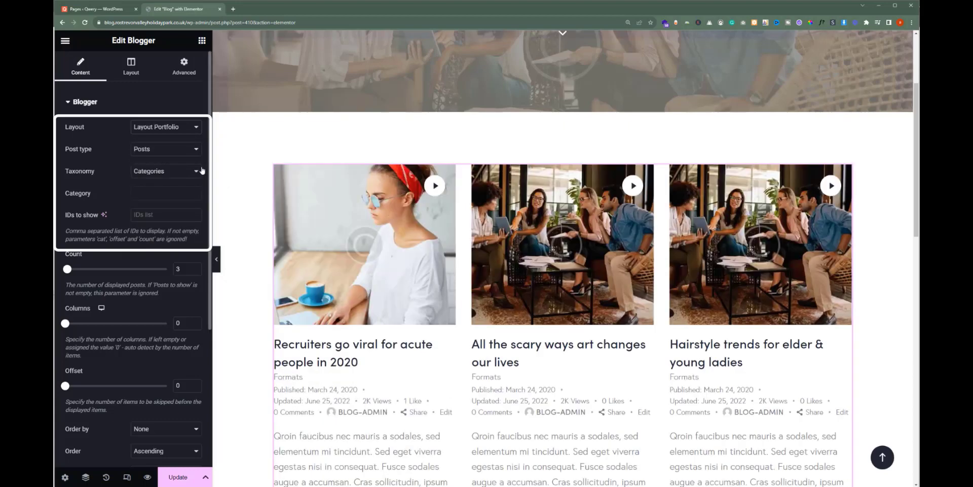
Try the Layout Portfolio grid, Portfolio Modern and Portfolio Real Estate layouts on the Blogger widget.
{"action": "left_click", "coordinate": [171, 129]}
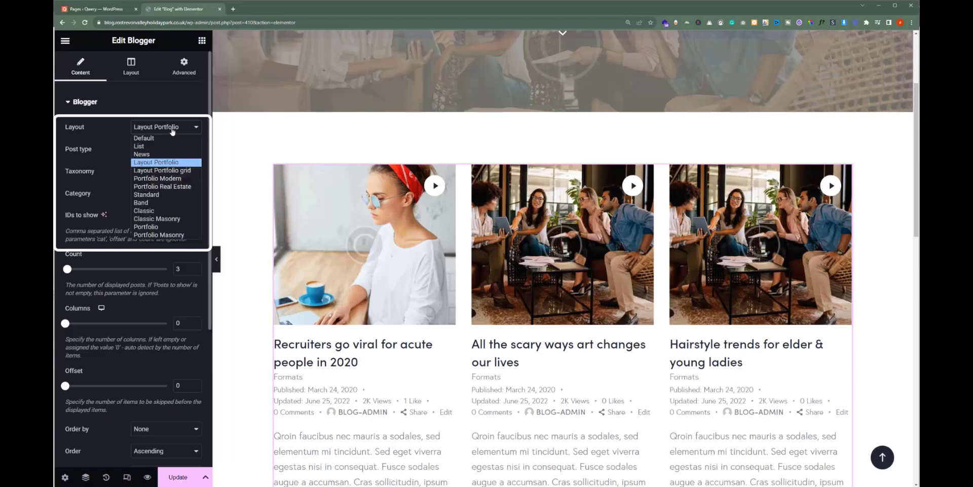
{"action": "left_click", "coordinate": [175, 172]}
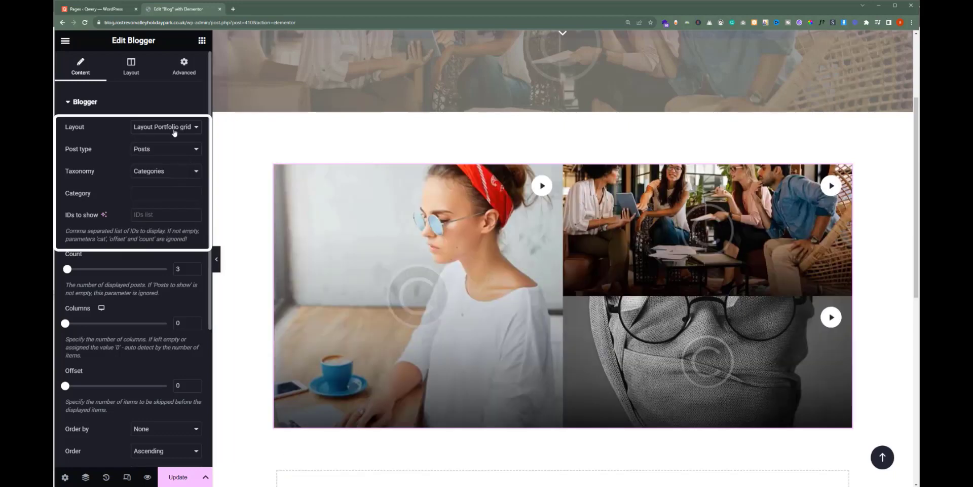
{"action": "left_click", "coordinate": [174, 130]}
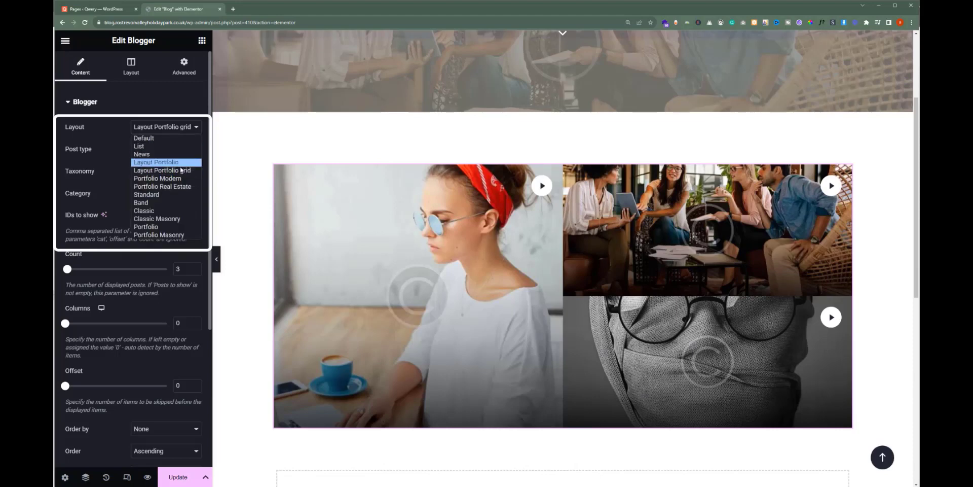
{"action": "left_click", "coordinate": [183, 178]}
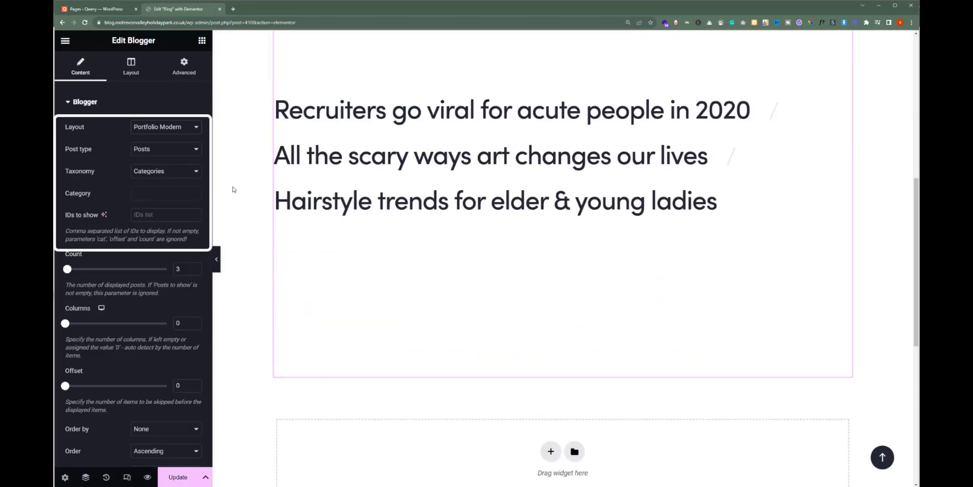
{"action": "left_click", "coordinate": [160, 129]}
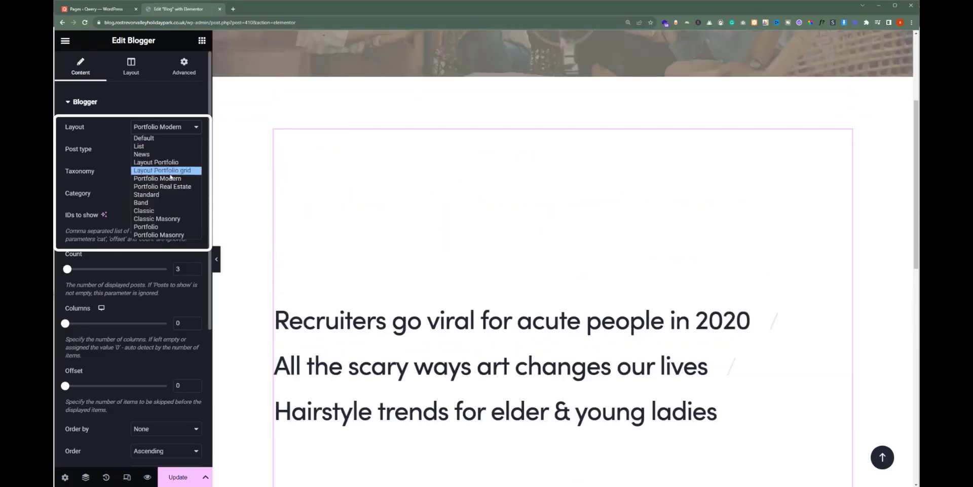
{"action": "left_click", "coordinate": [170, 187]}
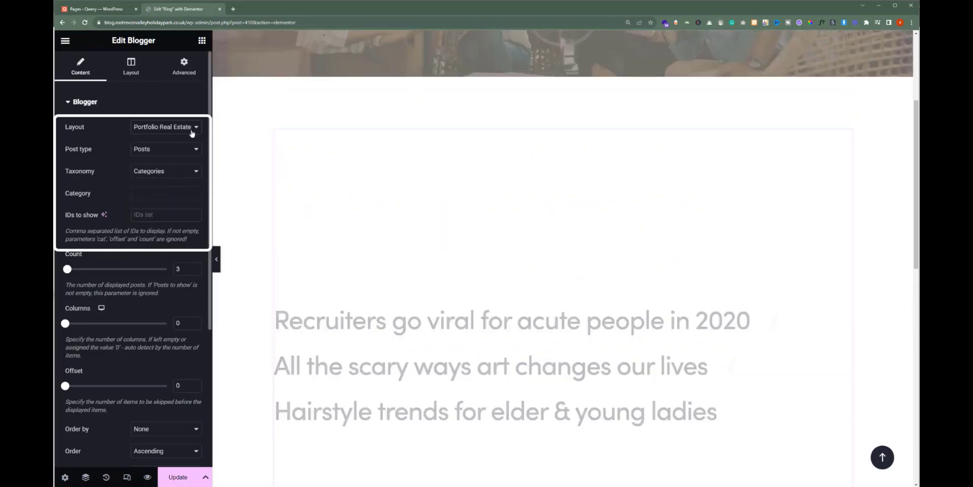
Set the Blogger widget's layout to Standard.
{"action": "key", "text": "Up"}
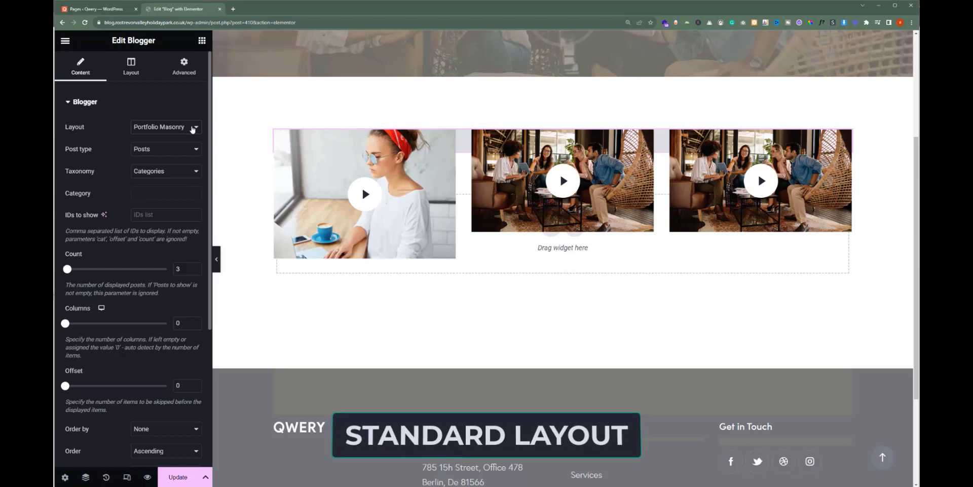
{"action": "left_click", "coordinate": [192, 128]}
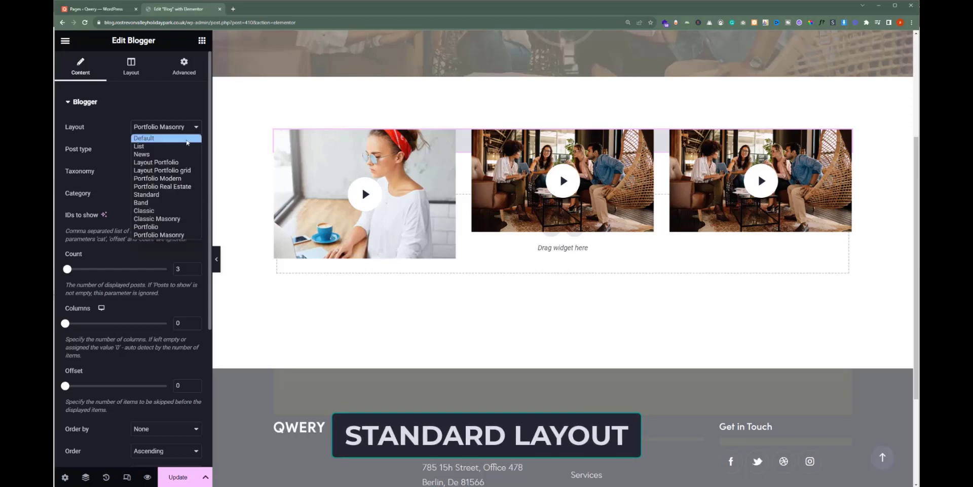
{"action": "left_click", "coordinate": [180, 194]}
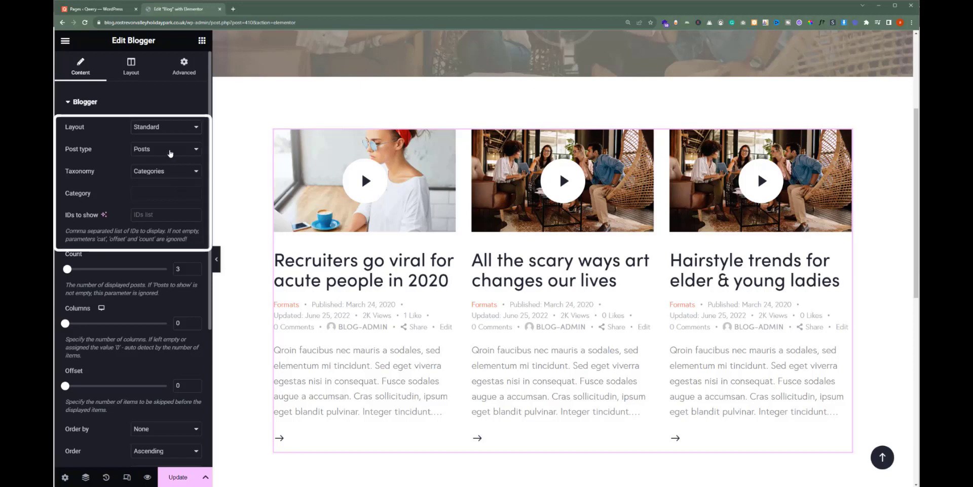
Try Pages, Landing Pages and Products as the Blogger widget's post type.
{"action": "left_click", "coordinate": [171, 153]}
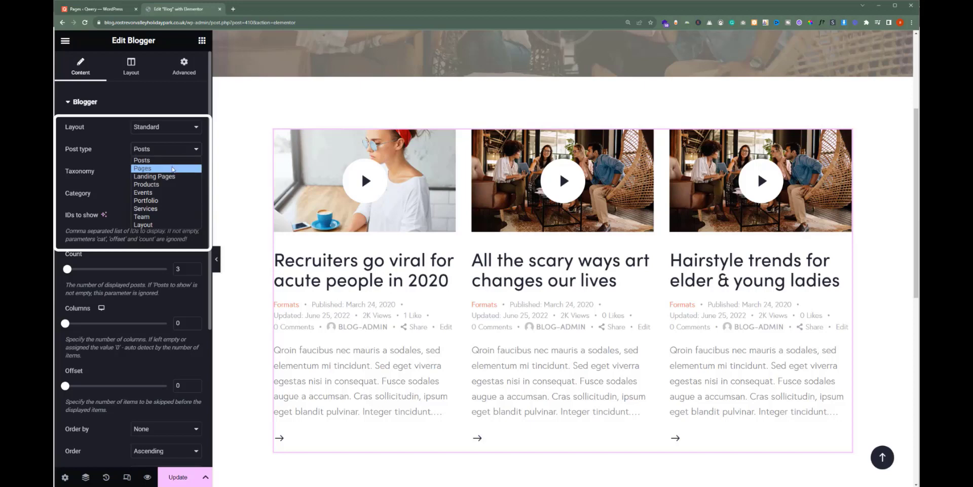
{"action": "left_click", "coordinate": [172, 168]}
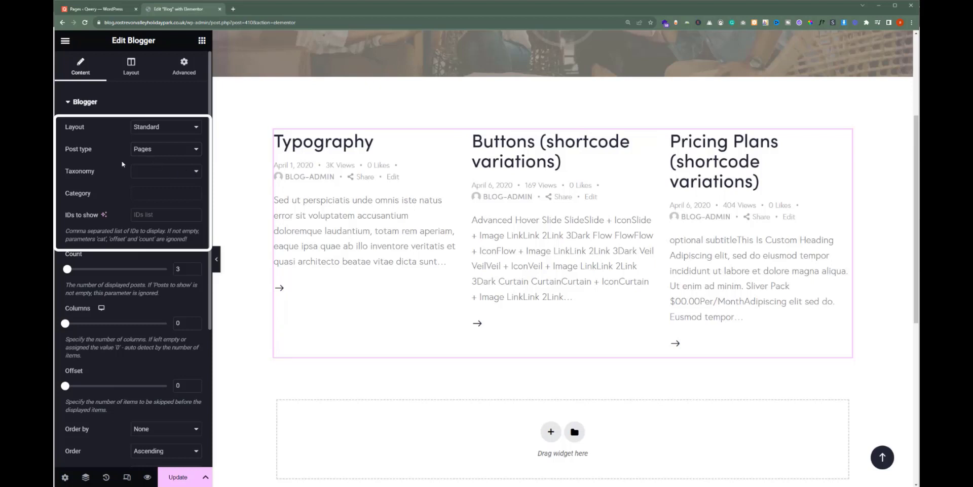
{"action": "left_click", "coordinate": [151, 152]}
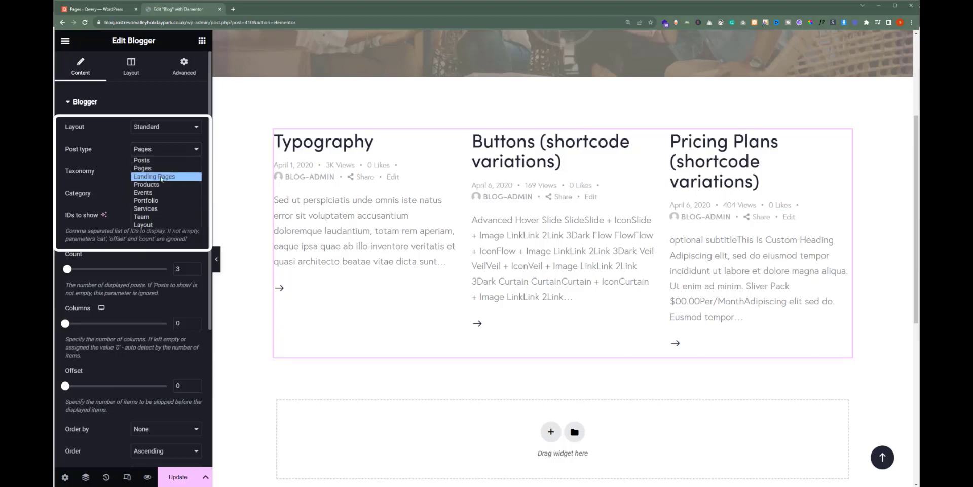
{"action": "left_click", "coordinate": [160, 176]}
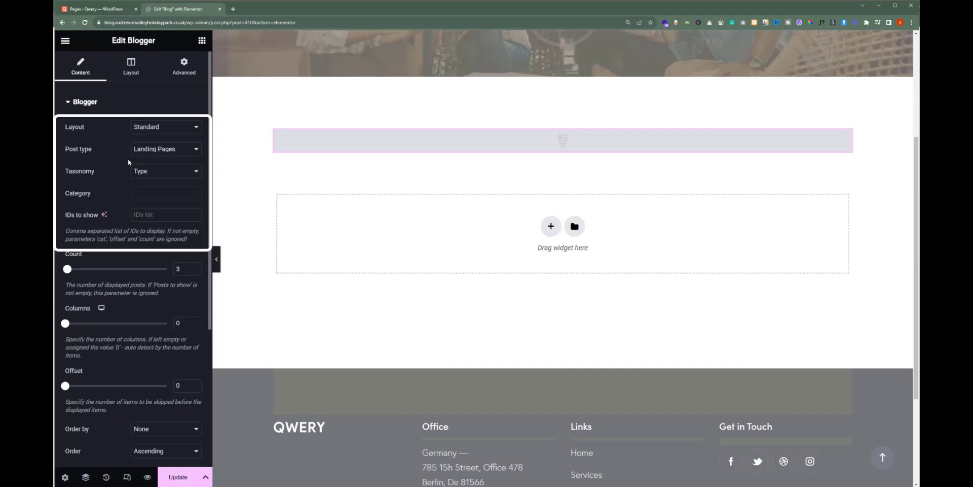
{"action": "left_click", "coordinate": [143, 155]}
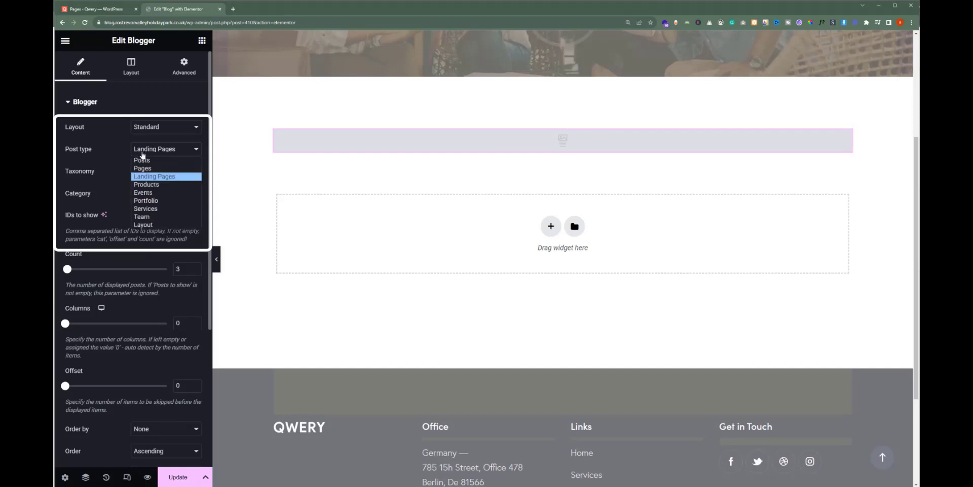
{"action": "left_click", "coordinate": [138, 184]}
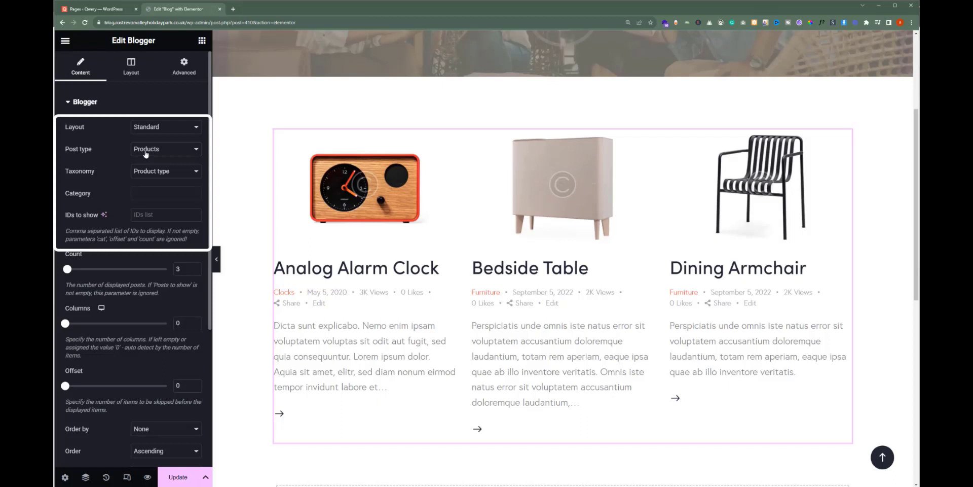
Set the Blogger widget's post type to Team.
{"action": "left_click", "coordinate": [144, 150]}
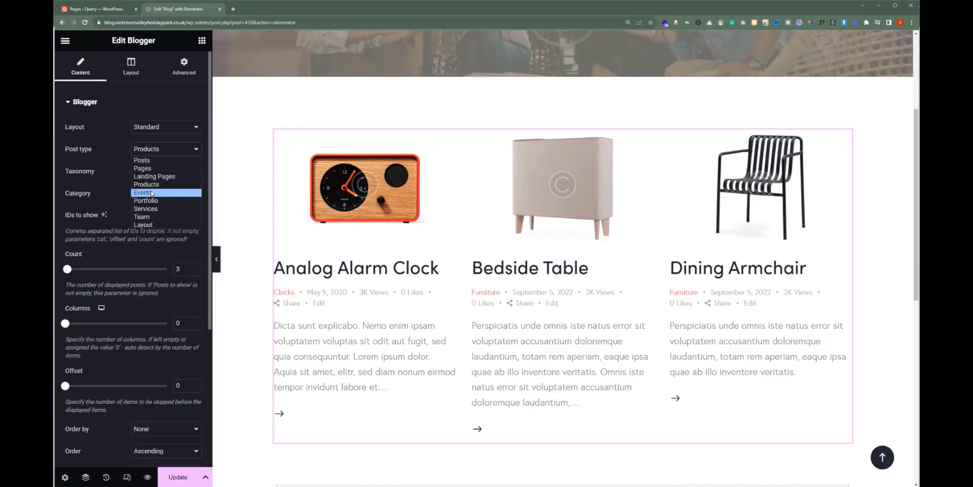
{"action": "left_click", "coordinate": [144, 216]}
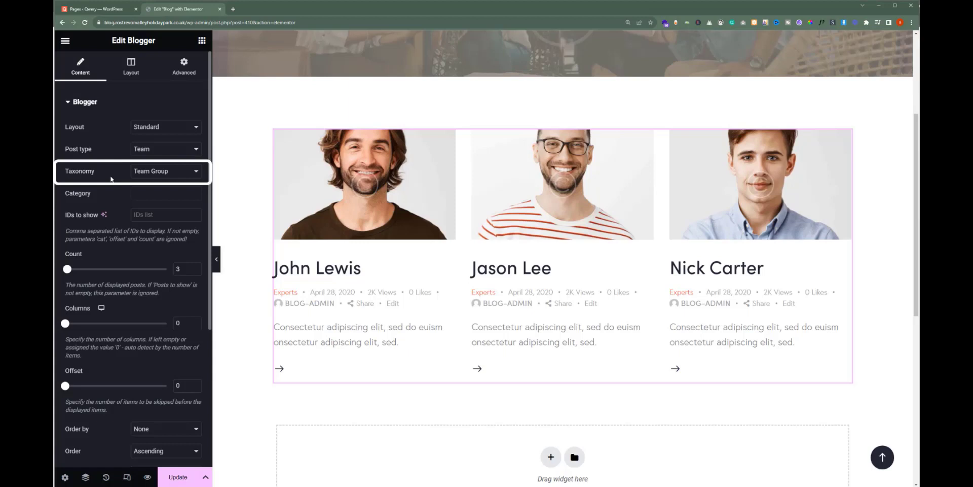
Set the Blogger widget's post type to Posts and filter the Categories taxonomy by the Modern category.
{"action": "left_click", "coordinate": [141, 151]}
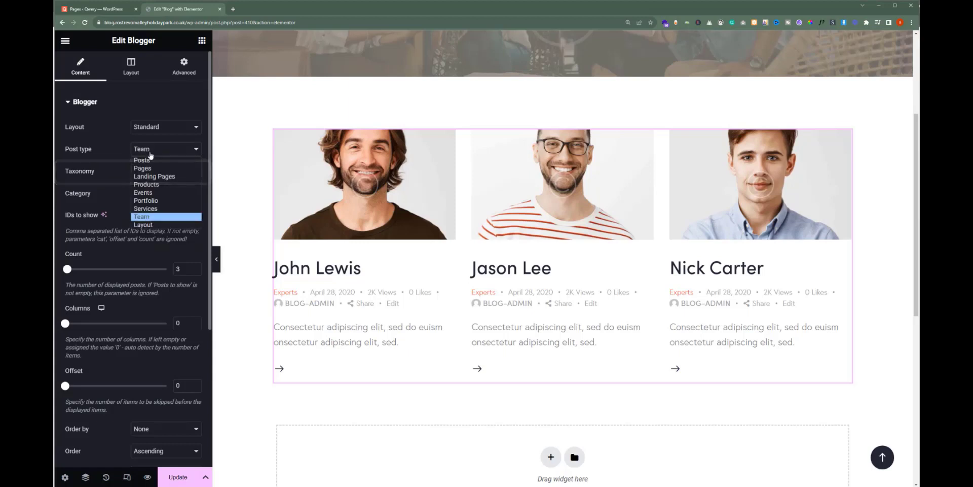
{"action": "left_click", "coordinate": [138, 159]}
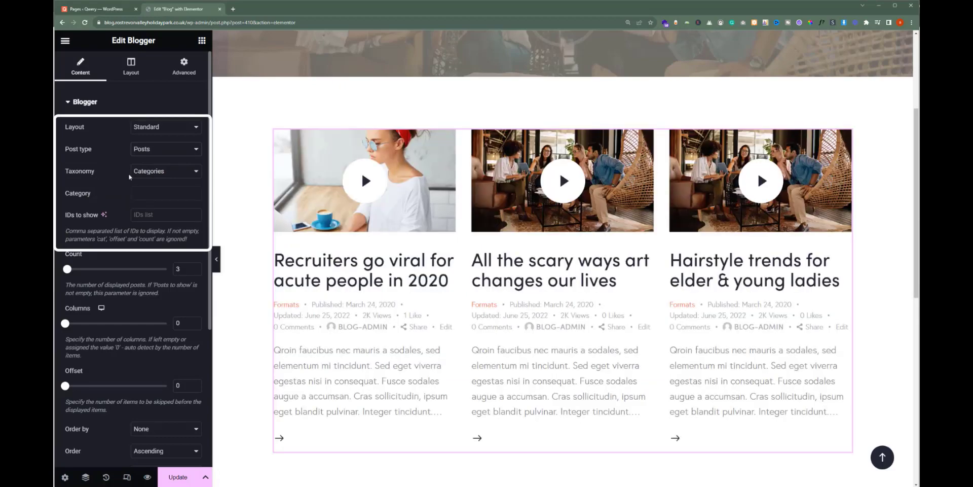
{"action": "left_click", "coordinate": [145, 173]}
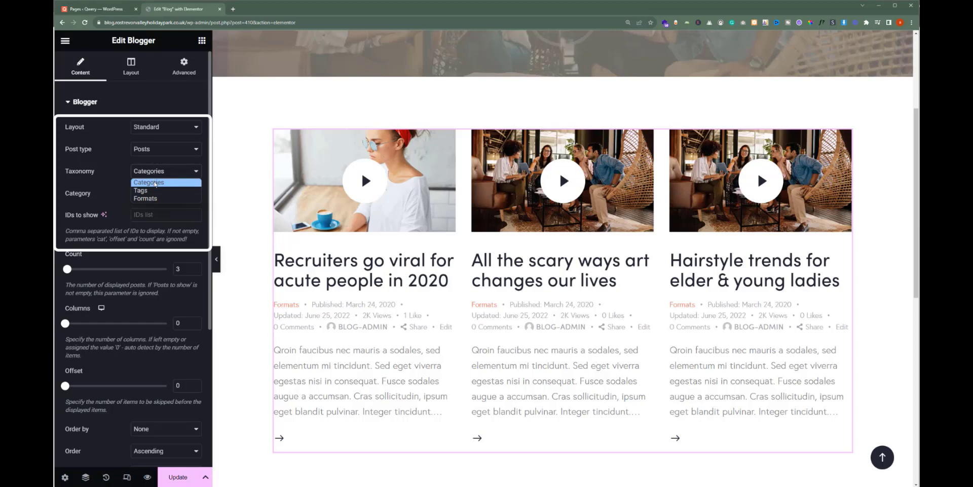
{"action": "left_click", "coordinate": [155, 183]}
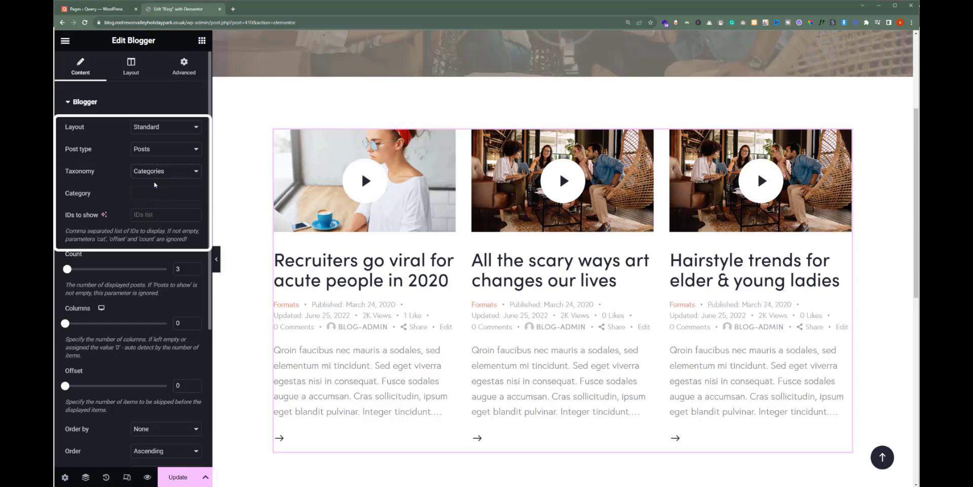
{"action": "left_click", "coordinate": [161, 190]}
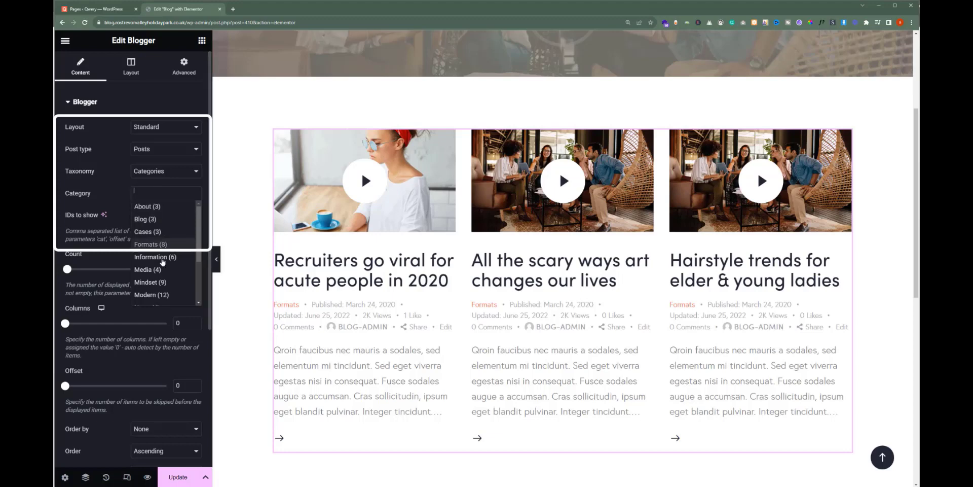
{"action": "left_click", "coordinate": [150, 295]}
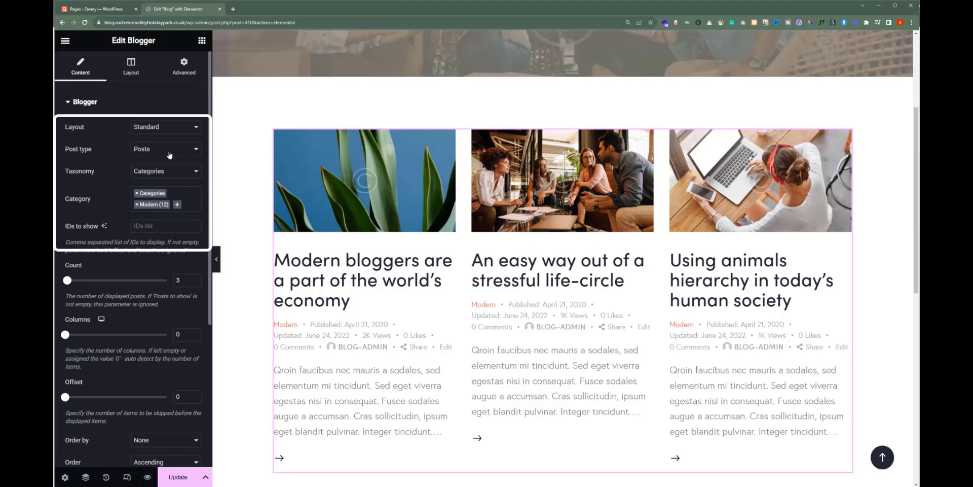
Try Formats and Tags as the Blogger widget's taxonomy for posts.
{"action": "left_click", "coordinate": [168, 171]}
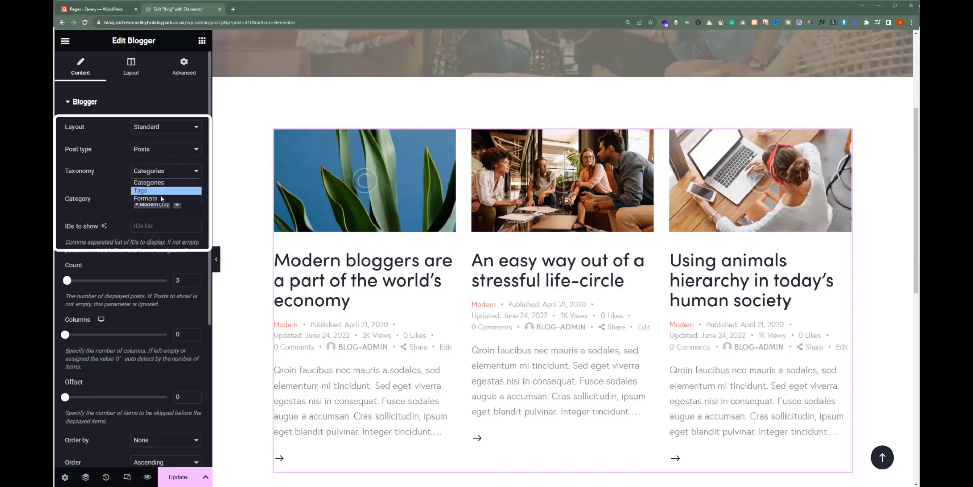
{"action": "left_click", "coordinate": [146, 198]}
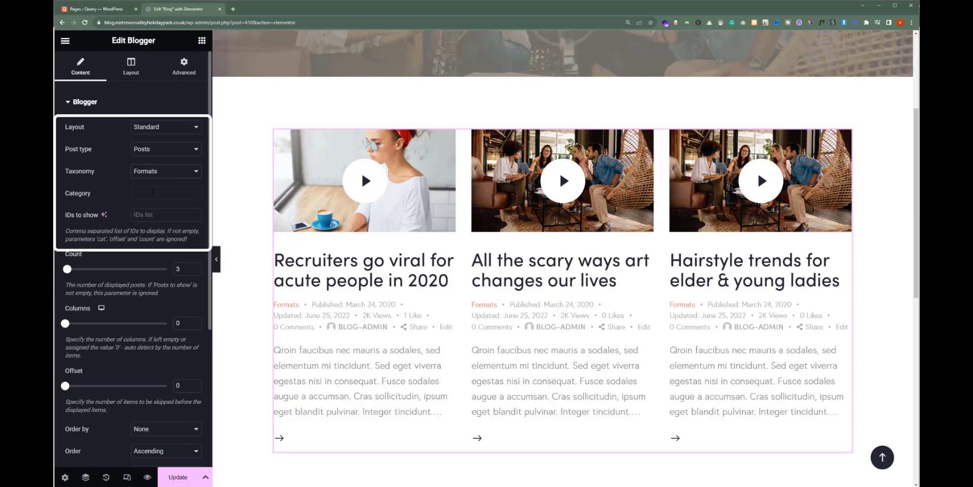
{"action": "left_click", "coordinate": [162, 174]}
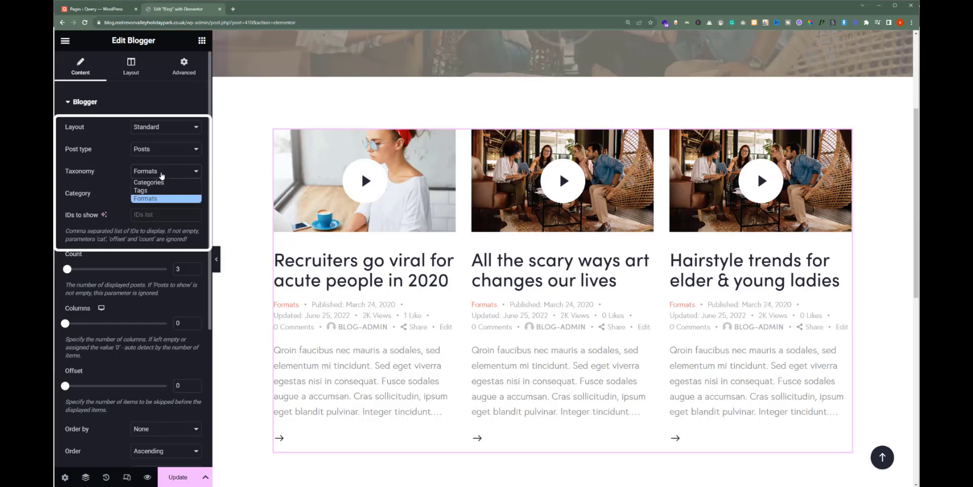
{"action": "left_click", "coordinate": [141, 190]}
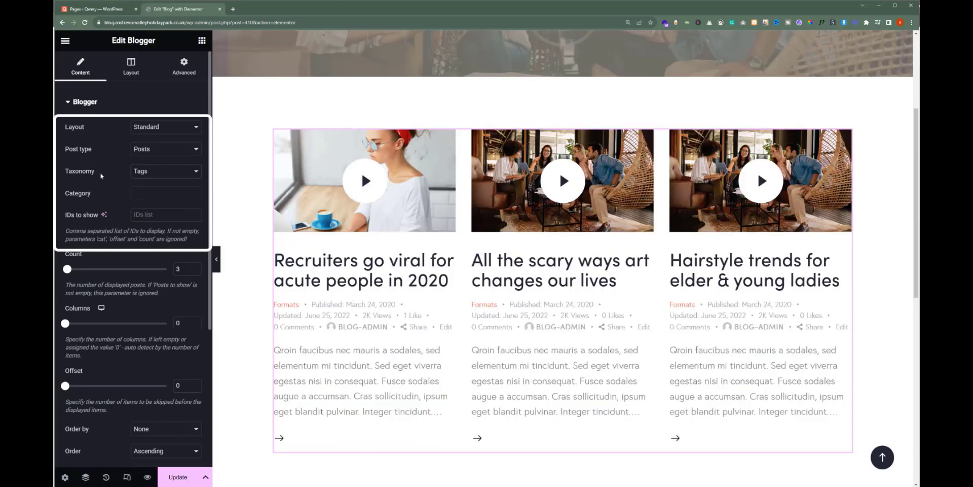
{"action": "key", "text": "Up"}
Try Products as the Blogger widget's post type, with the Product categories taxonomy and the Furniture category.
{"action": "left_click", "coordinate": [152, 151]}
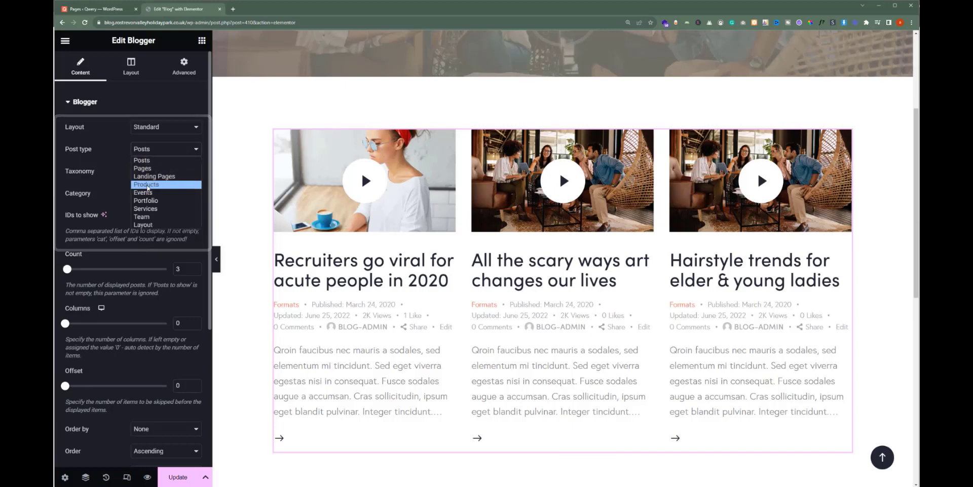
{"action": "left_click", "coordinate": [146, 184]}
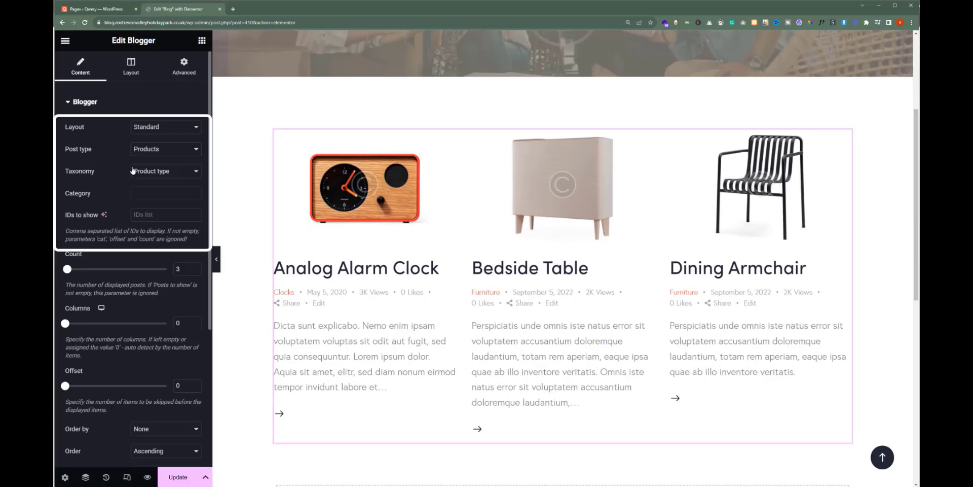
{"action": "left_click", "coordinate": [137, 171]}
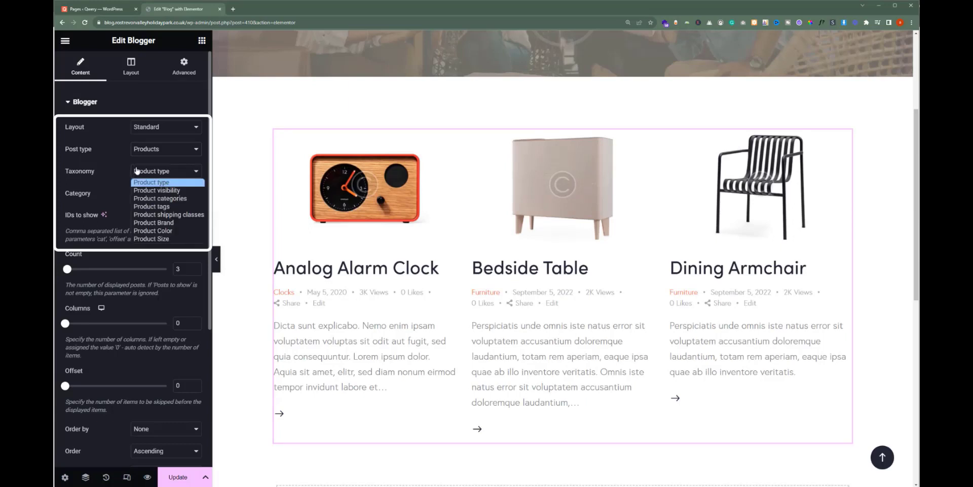
{"action": "left_click", "coordinate": [145, 199]}
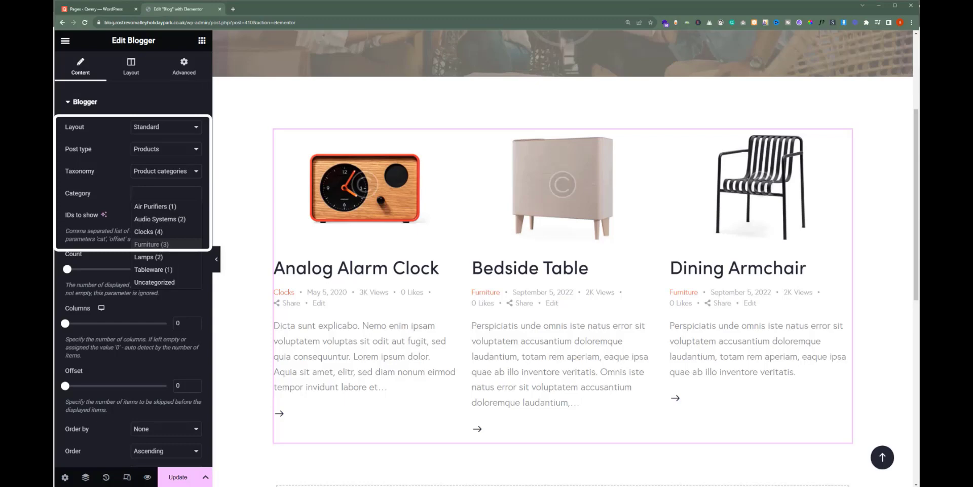
{"action": "left_click", "coordinate": [151, 244]}
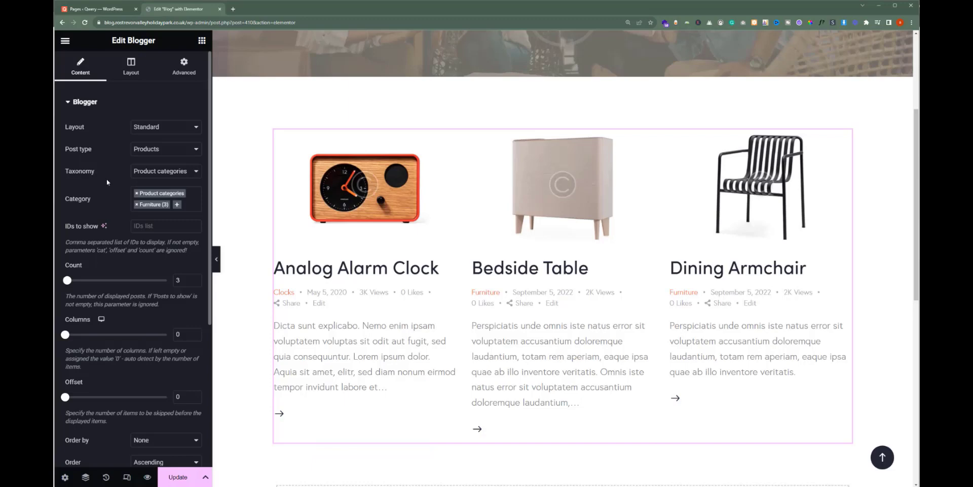
Switch the Blogger widget's post type back to Posts and choose Modern as its category.
{"action": "left_click", "coordinate": [167, 149]}
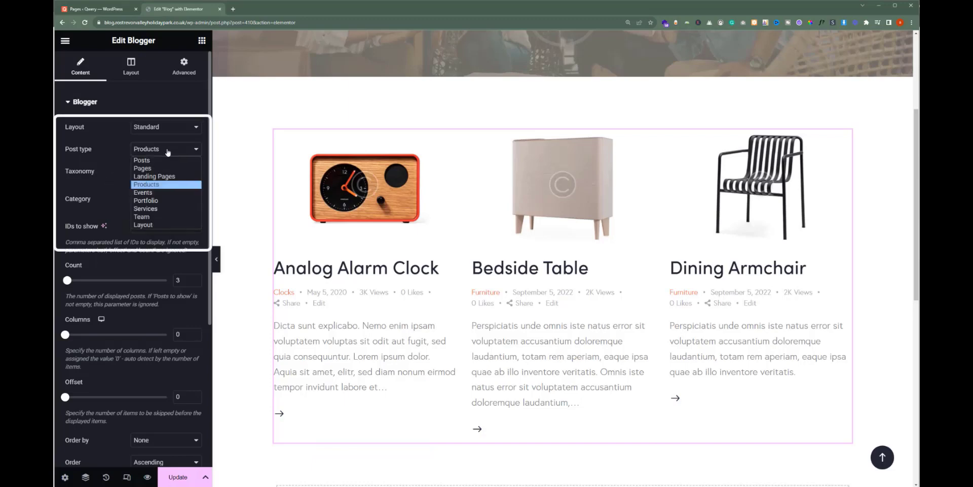
{"action": "left_click", "coordinate": [163, 160]}
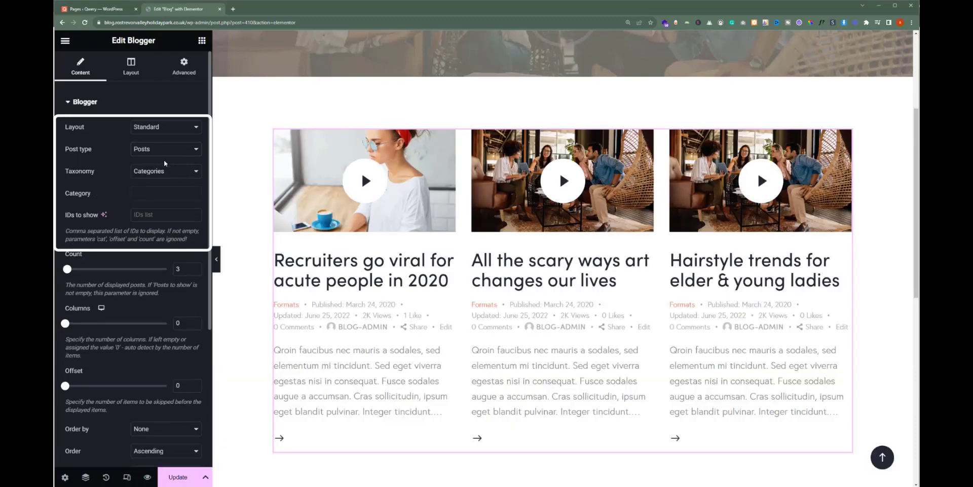
{"action": "left_click", "coordinate": [167, 183]}
{"action": "left_click", "coordinate": [167, 186]}
{"action": "left_click", "coordinate": [168, 194]}
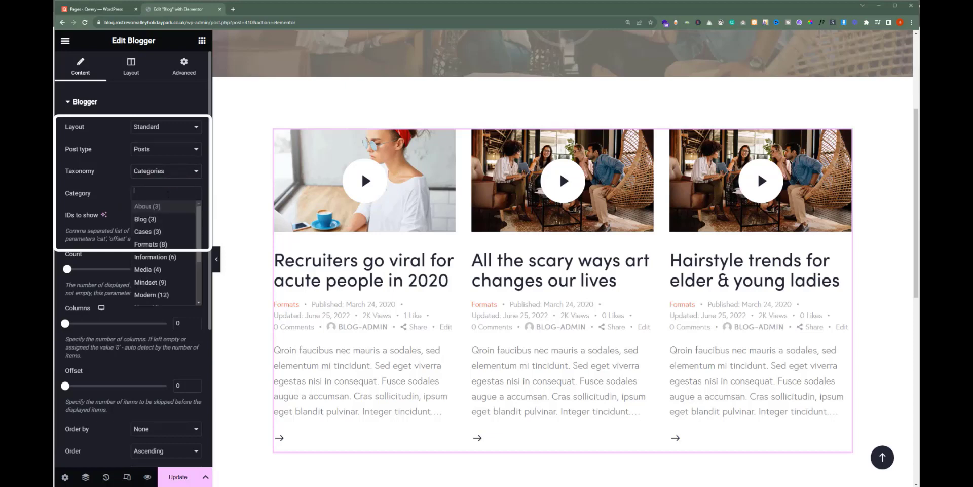
{"action": "left_click", "coordinate": [160, 293]}
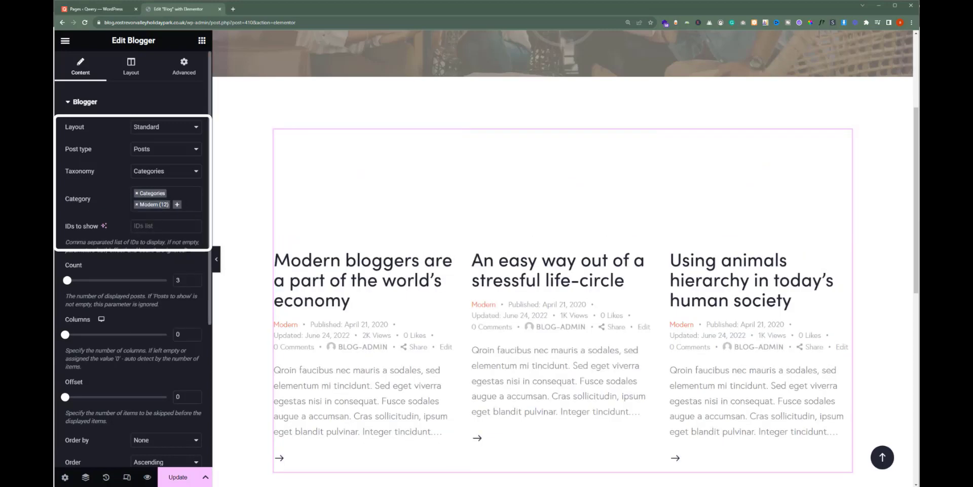
Add the Information and Cases categories to the Blogger widget's category filter.
{"action": "left_click", "coordinate": [177, 204]}
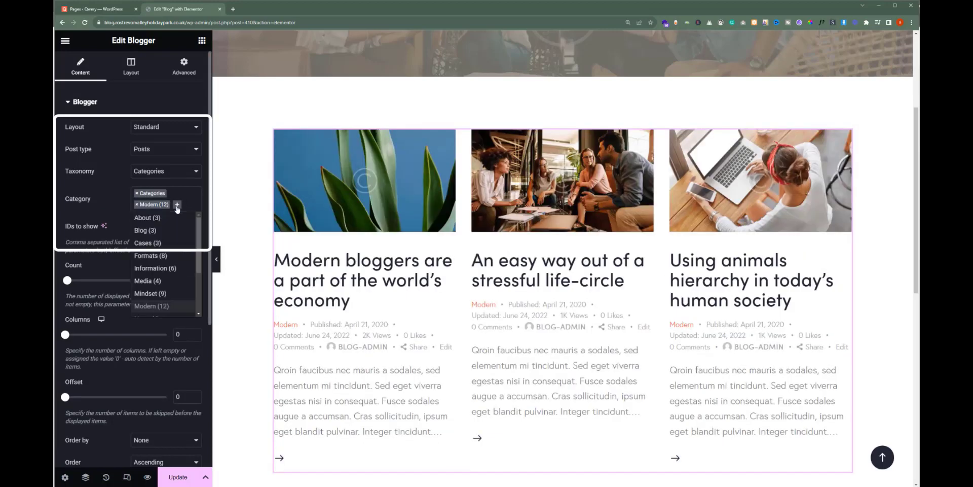
{"action": "left_click", "coordinate": [155, 268]}
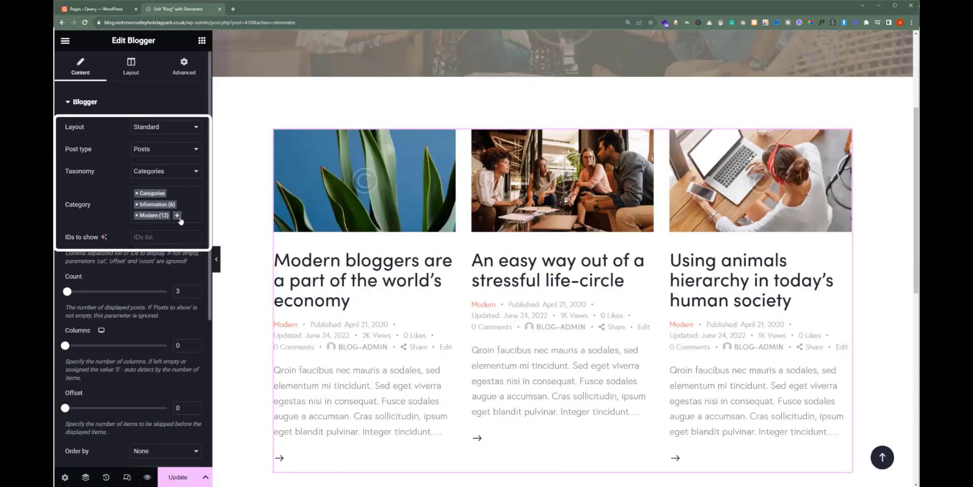
{"action": "left_click", "coordinate": [177, 216]}
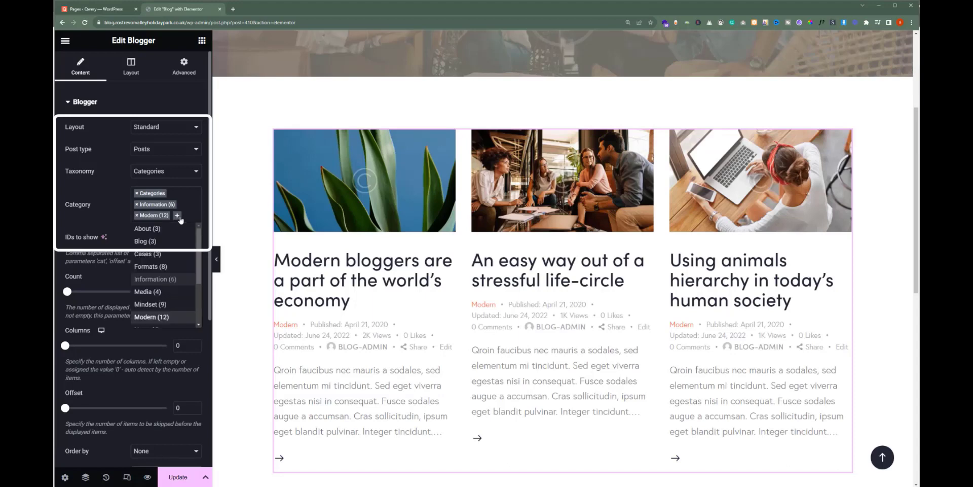
{"action": "left_click", "coordinate": [152, 254]}
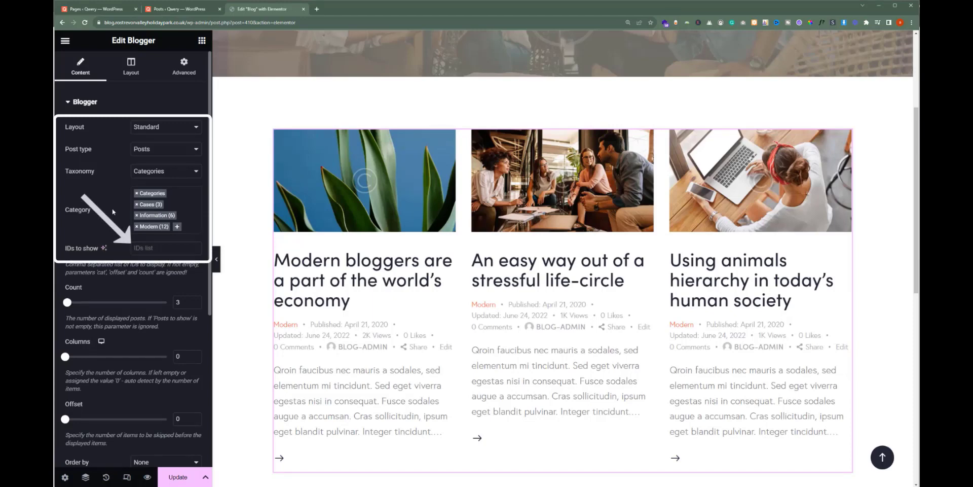
Open the post "All the greatest ideas come unexpectedly" for editing from the WordPress posts list and copy its ID 2597 from the page address.
{"action": "left_click", "coordinate": [178, 8]}
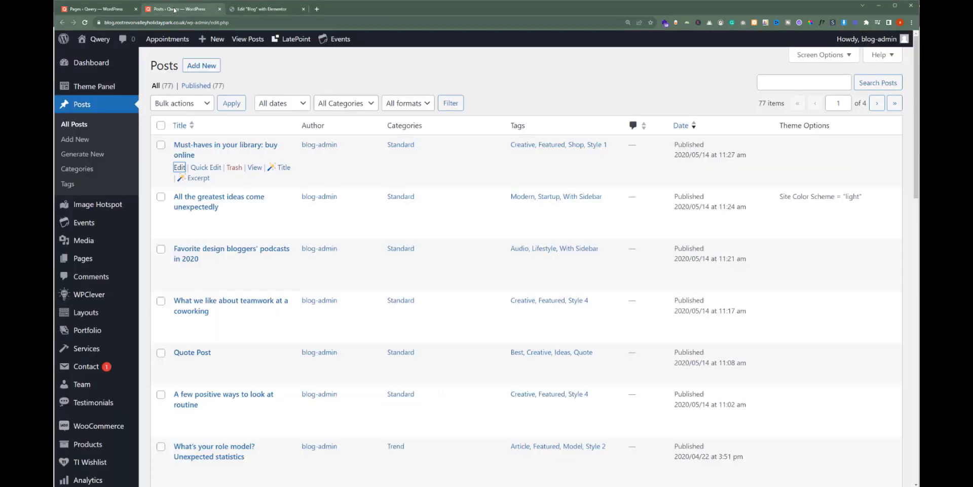
{"action": "mouse_move", "coordinate": [203, 226]}
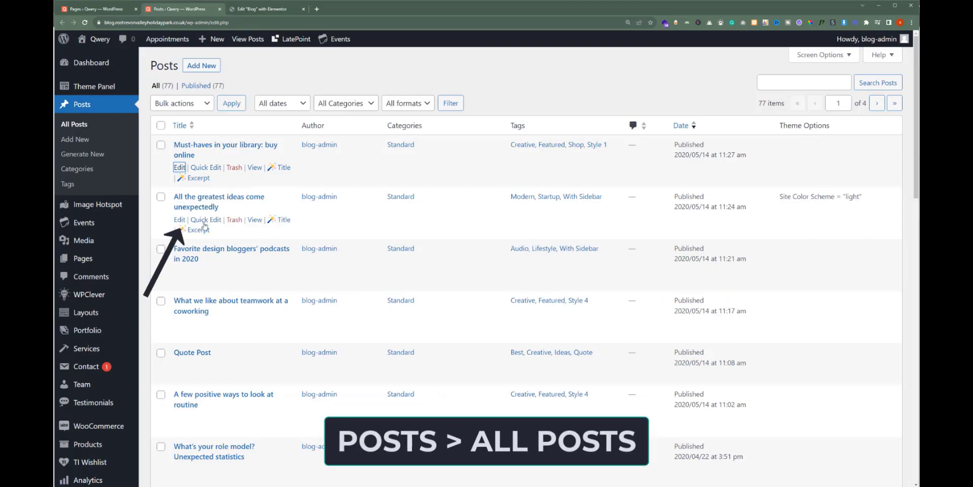
{"action": "left_click", "coordinate": [180, 220], "text": "ctrl"}
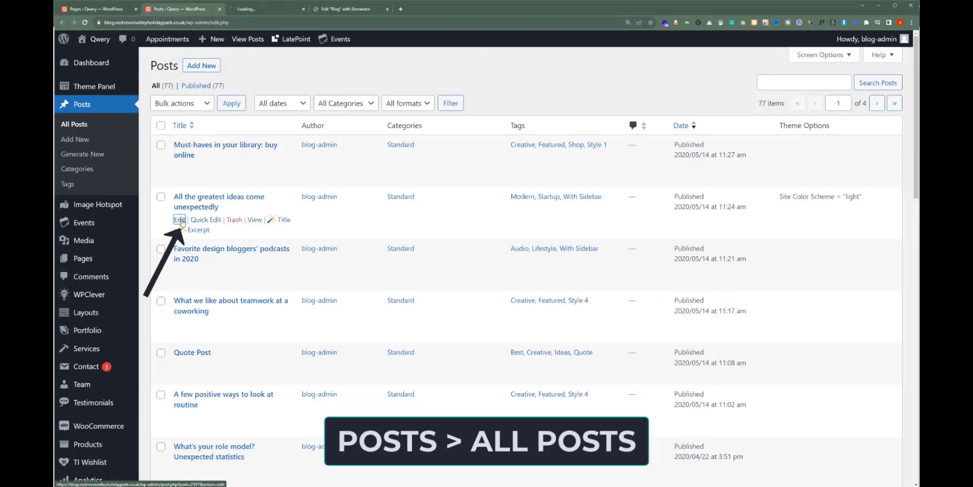
{"action": "left_click", "coordinate": [264, 9]}
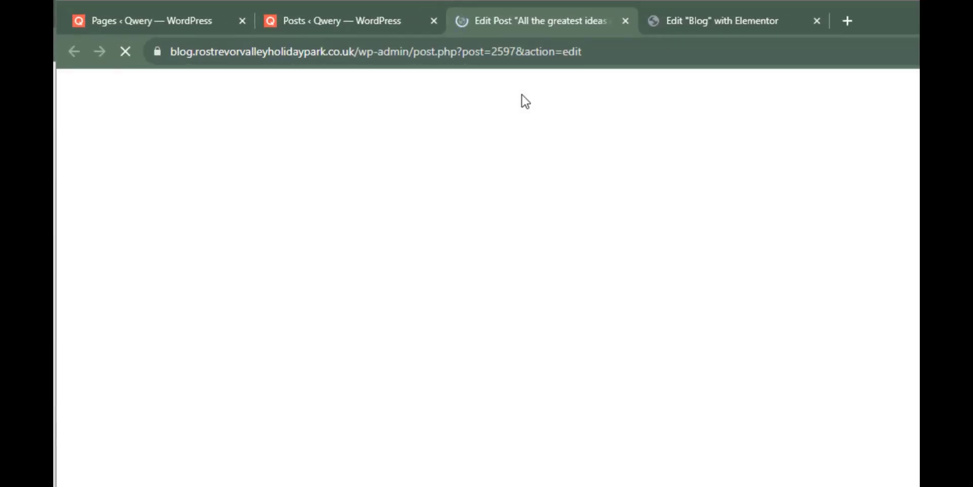
{"action": "left_click_drag", "start_coordinate": [492, 57], "coordinate": [518, 55]}
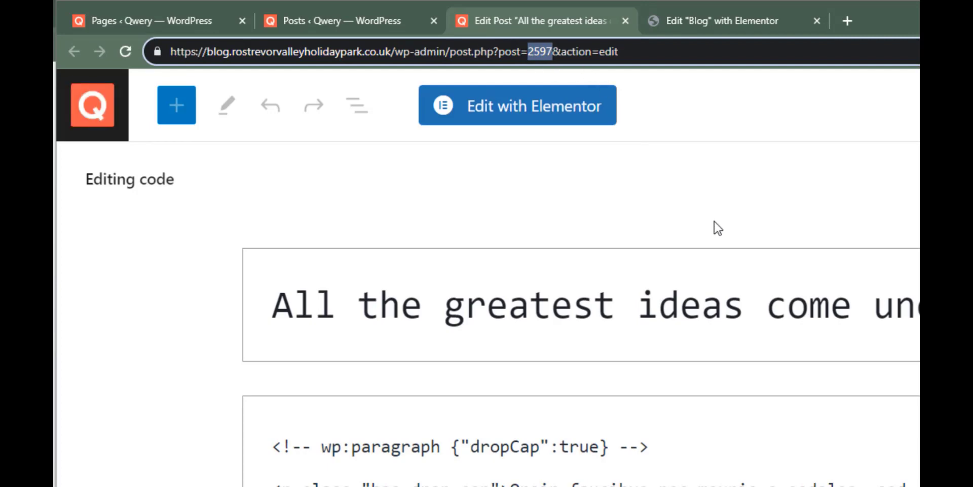
{"action": "right_click", "coordinate": [536, 51]}
{"action": "left_click", "coordinate": [588, 151]}
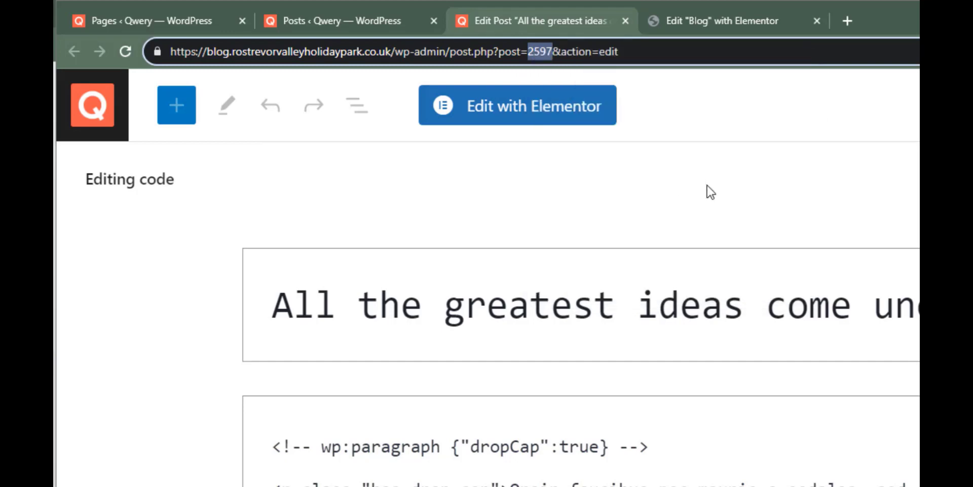
Try limiting the Blogger widget on the Blog page to post ID 2597, and clear the IDs list again.
{"action": "left_click", "coordinate": [739, 21]}
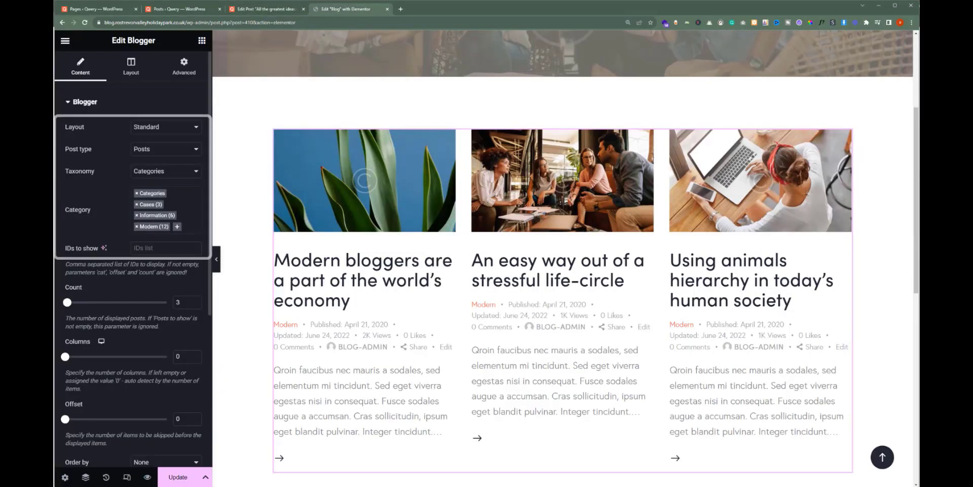
{"action": "left_click", "coordinate": [158, 248]}
{"action": "key", "text": "ctrl+v"}
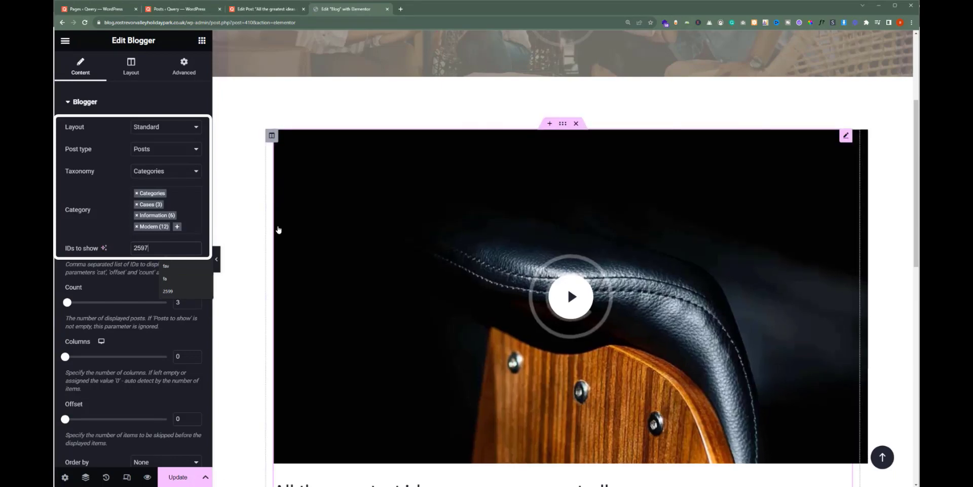
{"action": "scroll", "coordinate": [278, 228], "scroll_direction": "down", "scroll_amount": 4}
{"action": "scroll", "coordinate": [278, 228], "scroll_direction": "up", "scroll_amount": 5}
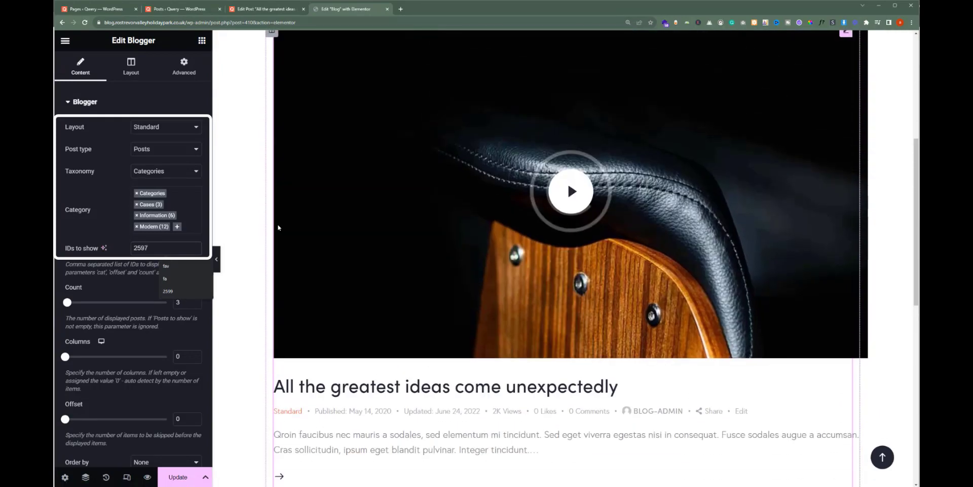
{"action": "left_click_drag", "start_coordinate": [156, 246], "coordinate": [130, 248]}
{"action": "key", "text": "BackSpace"}
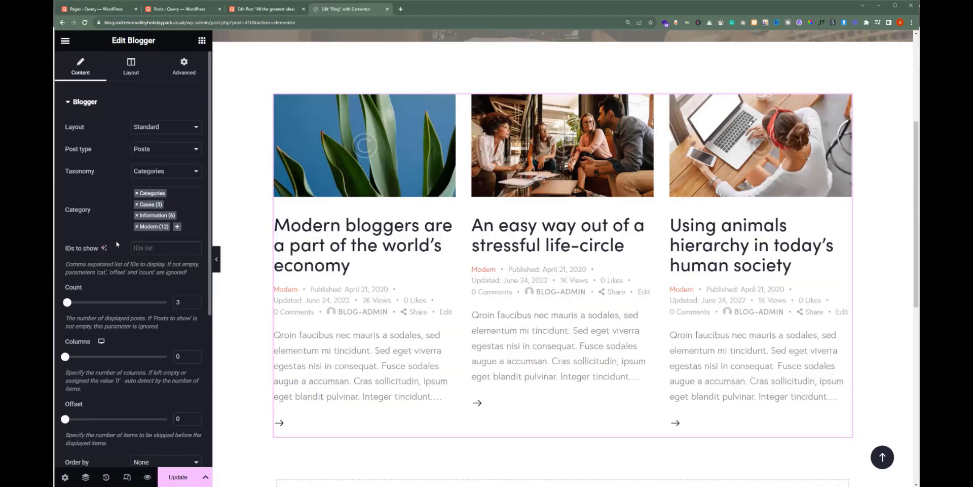
Set the Blogger widget's number of displayed posts to 6.
{"action": "scroll", "coordinate": [562, 254], "scroll_direction": "down", "scroll_amount": 1}
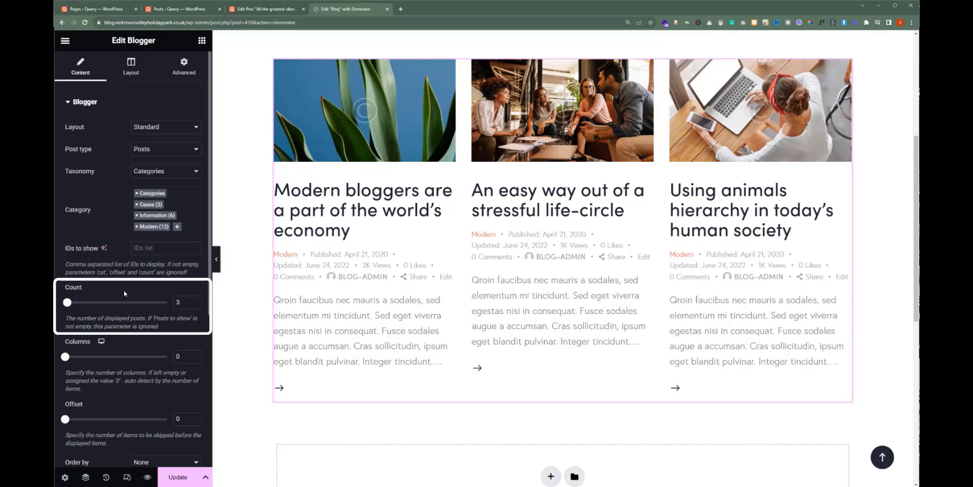
{"action": "left_click_drag", "start_coordinate": [67, 303], "coordinate": [70, 303]}
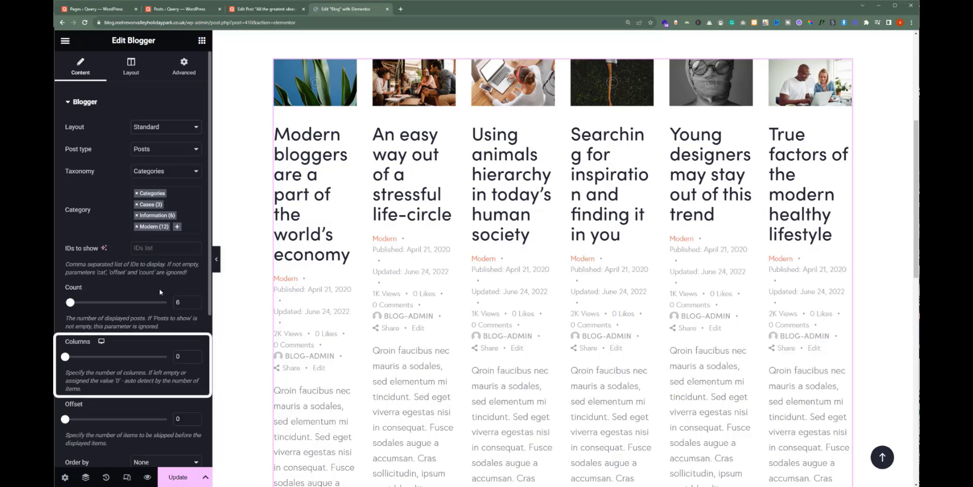
Try three columns in the Blogger widget, check the resulting post grid, and set the number of columns to 2.
{"action": "left_click", "coordinate": [194, 354]}
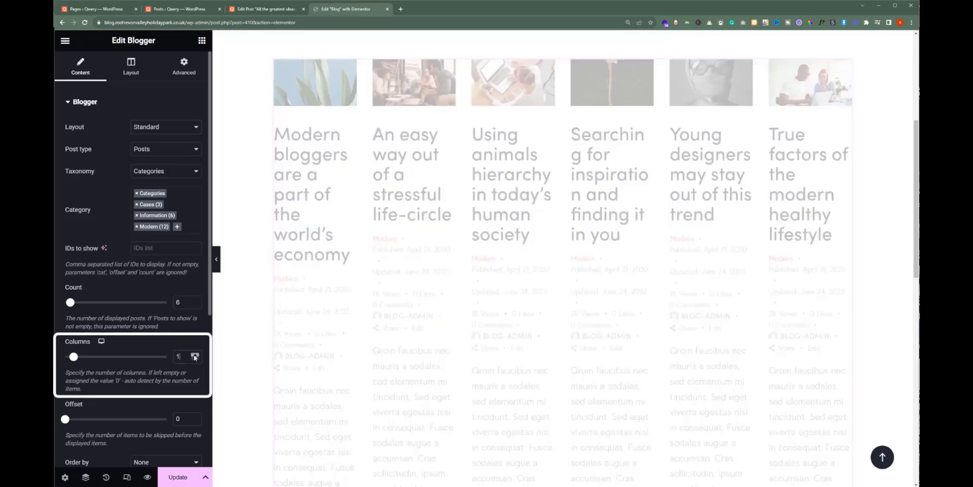
{"action": "left_click", "coordinate": [194, 355]}
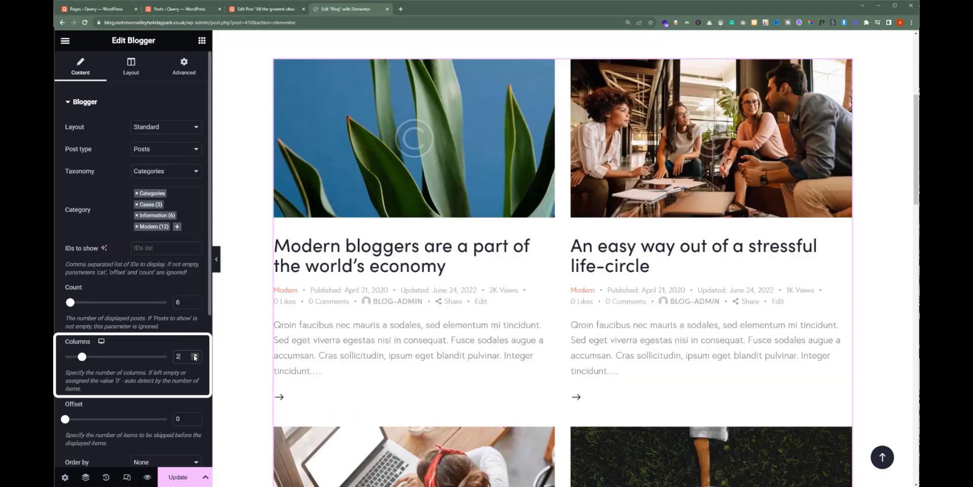
{"action": "left_click", "coordinate": [195, 354]}
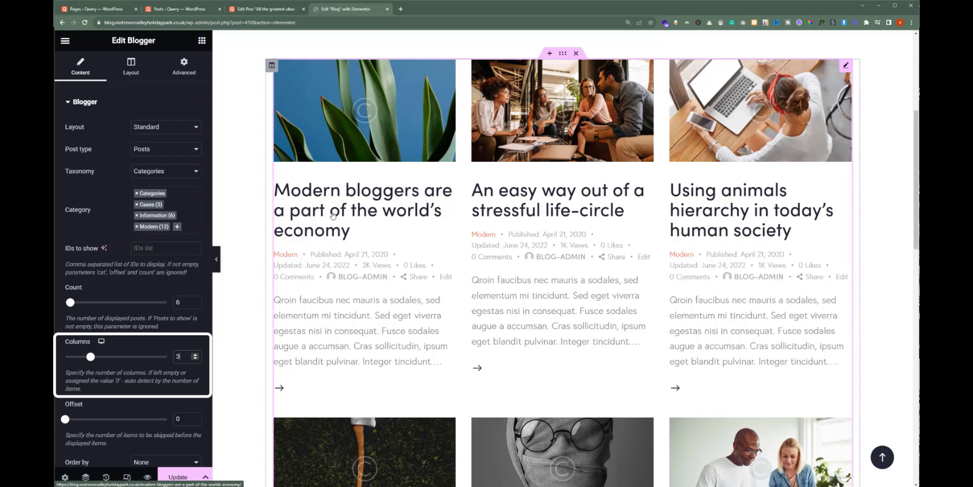
{"action": "scroll", "coordinate": [333, 215], "scroll_direction": "down", "scroll_amount": 7}
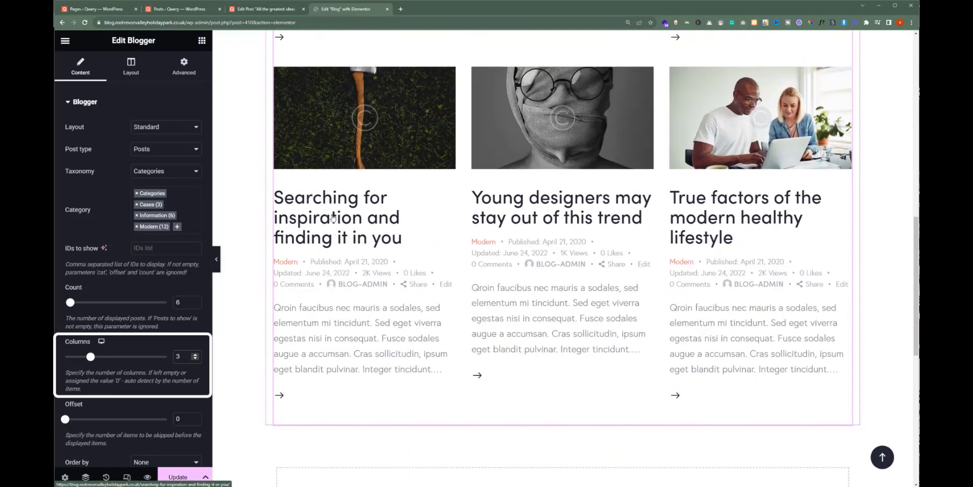
{"action": "scroll", "coordinate": [333, 216], "scroll_direction": "up", "scroll_amount": 5}
{"action": "scroll", "coordinate": [333, 216], "scroll_direction": "up", "scroll_amount": 1}
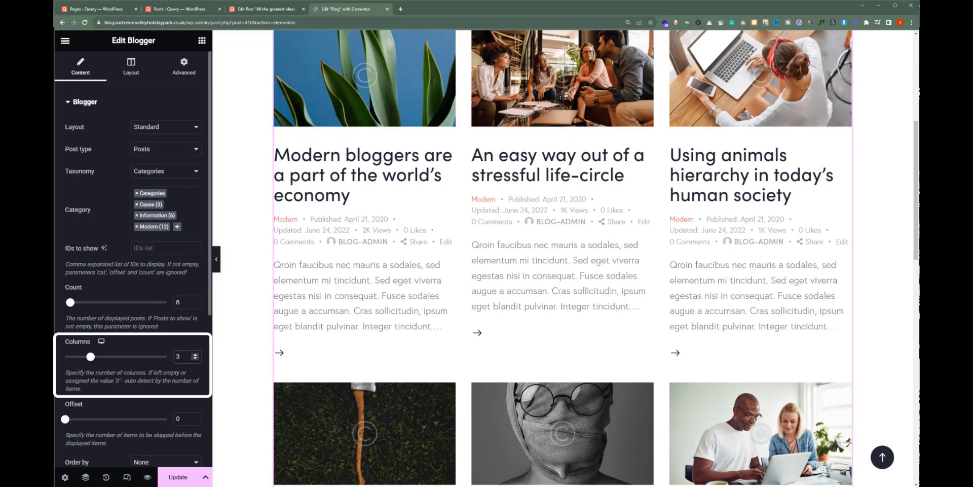
{"action": "left_click", "coordinate": [196, 360]}
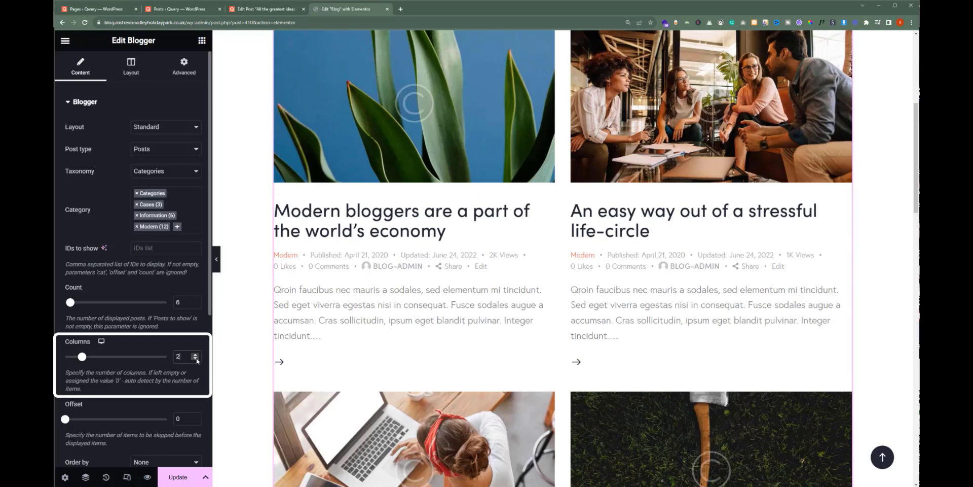
Set the Blogger widget's offset to 2 and order the posts by Date in Ascending order.
{"action": "scroll", "coordinate": [197, 360], "scroll_direction": "down", "scroll_amount": 1}
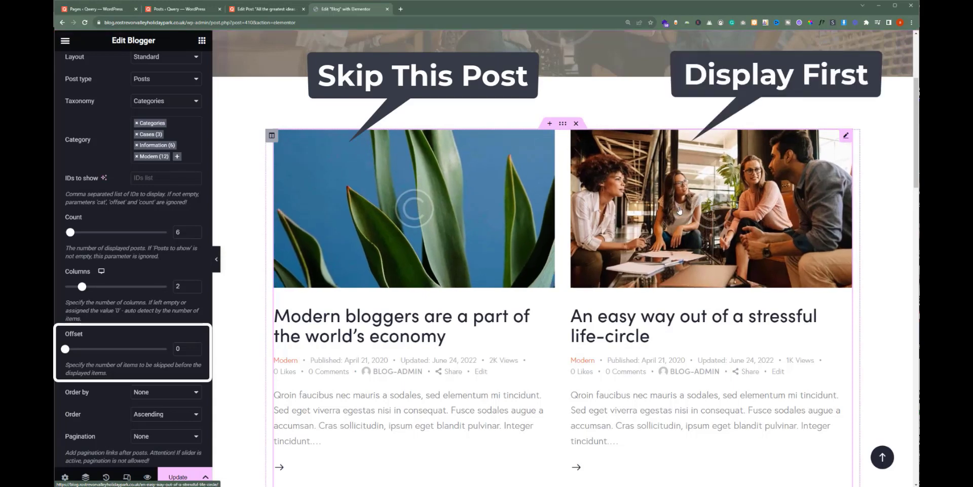
{"action": "left_click", "coordinate": [196, 345]}
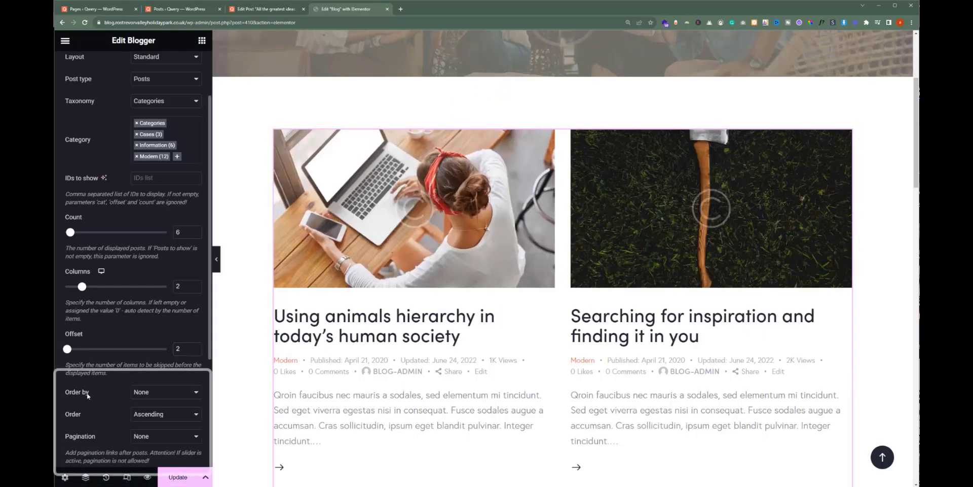
{"action": "left_click", "coordinate": [157, 394]}
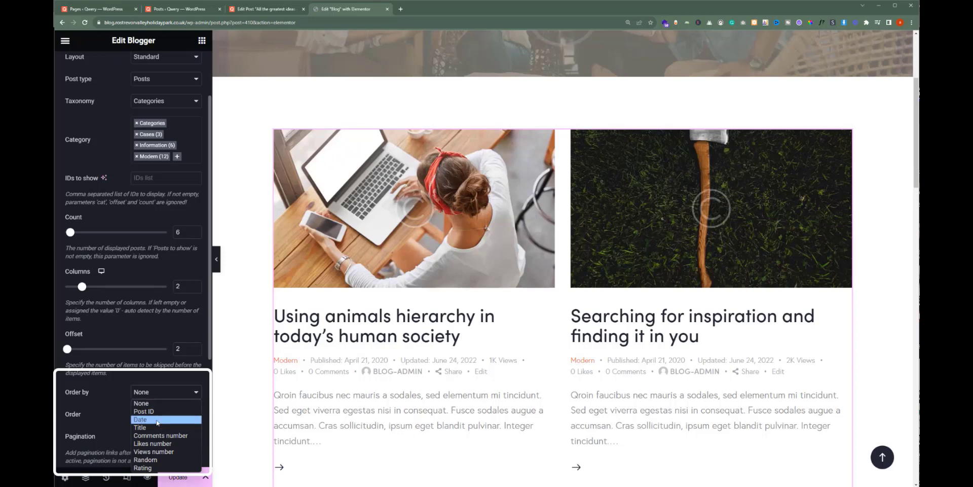
{"action": "left_click", "coordinate": [157, 419]}
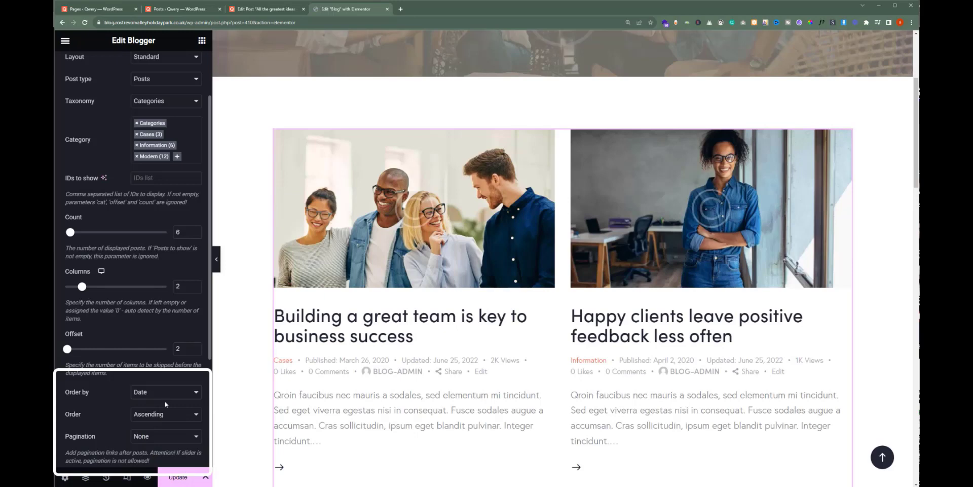
{"action": "left_click", "coordinate": [165, 415]}
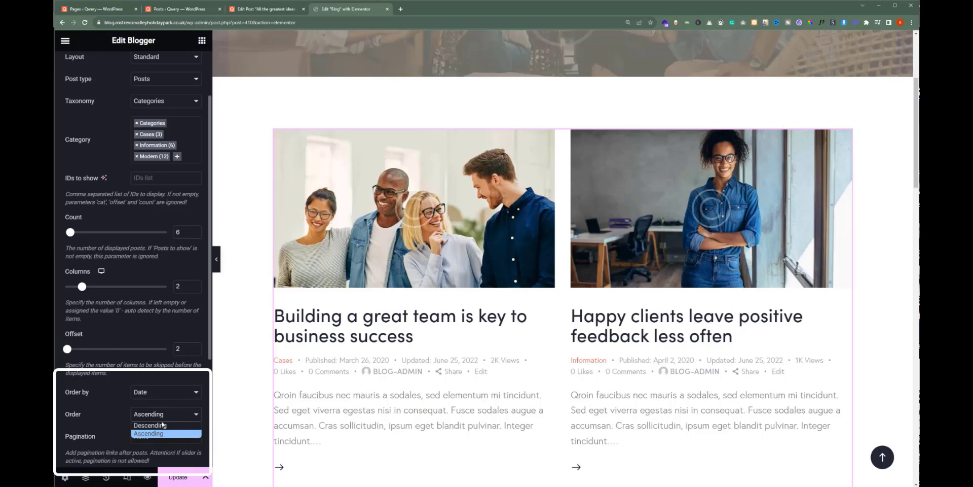
{"action": "left_click", "coordinate": [151, 433]}
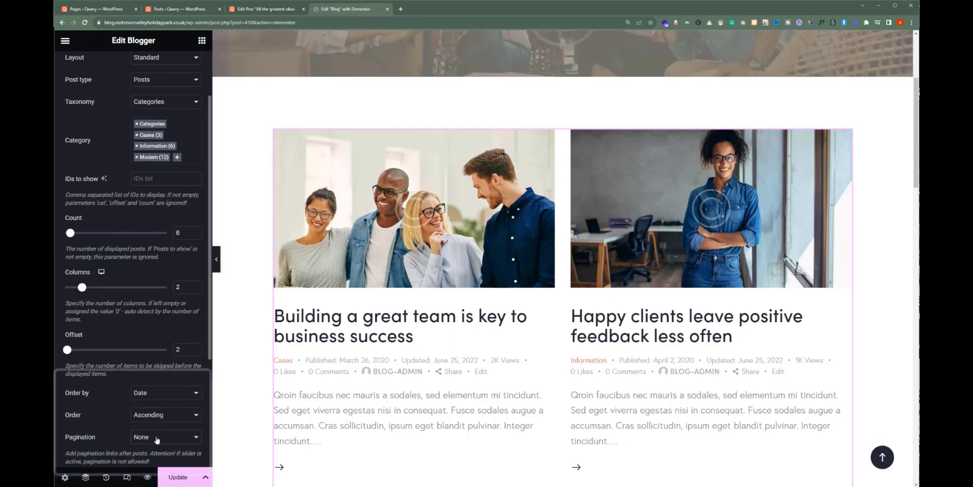
Set the Blogger widget's pagination to Page numbers and look through the post list in the preview.
{"action": "left_click", "coordinate": [156, 439]}
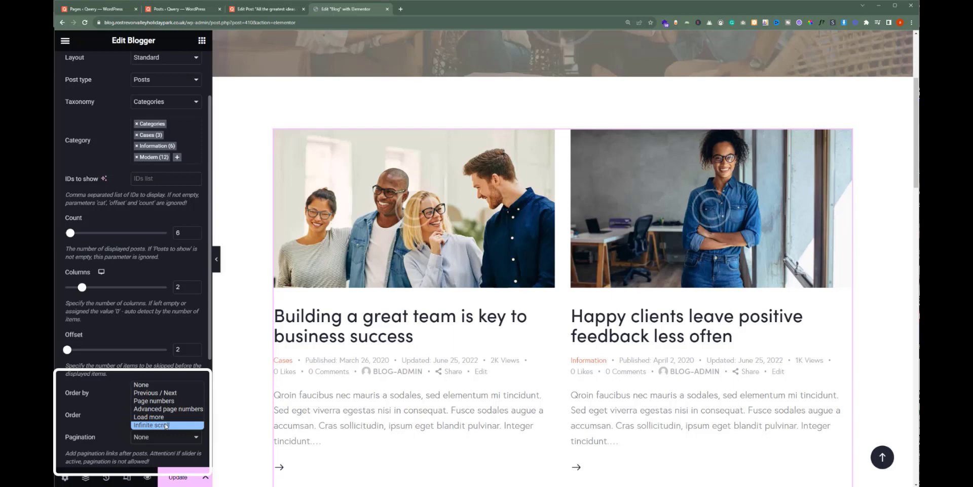
{"action": "left_click", "coordinate": [152, 400]}
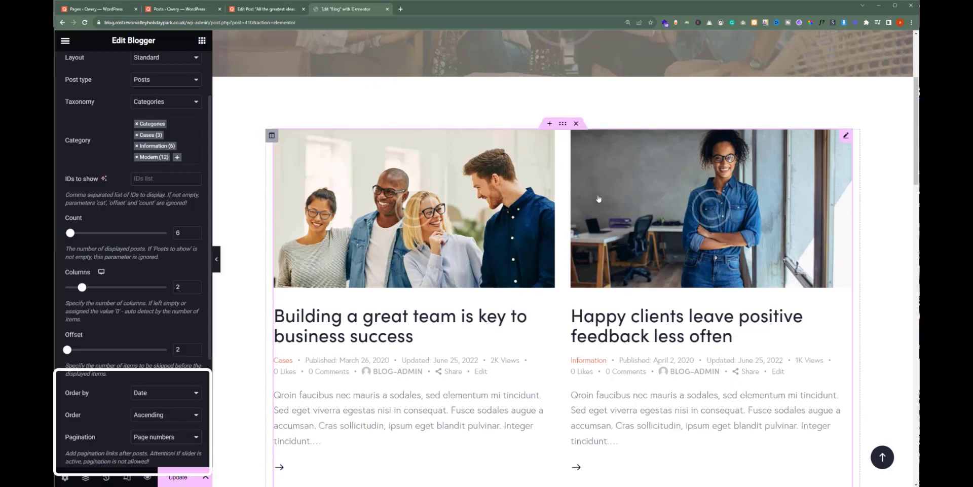
{"action": "scroll", "coordinate": [601, 193], "scroll_direction": "down", "scroll_amount": 15}
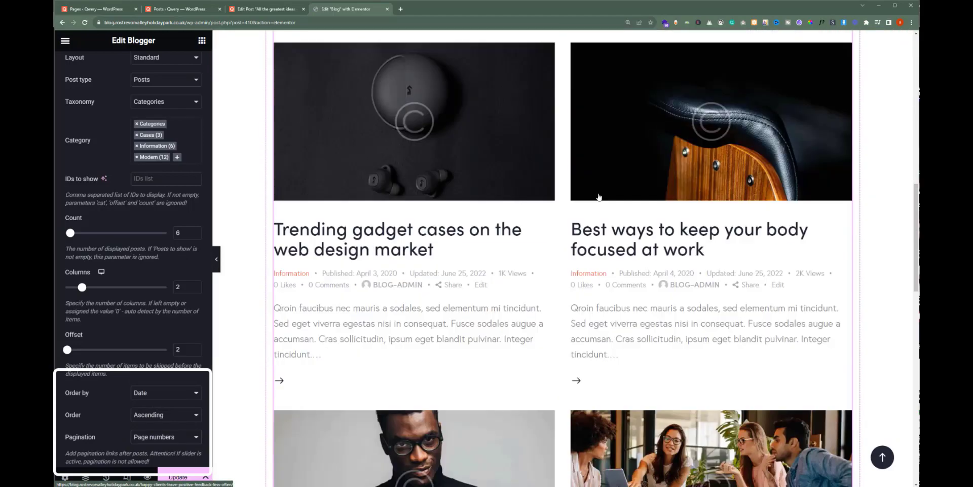
{"action": "scroll", "coordinate": [598, 199], "scroll_direction": "up", "scroll_amount": 1}
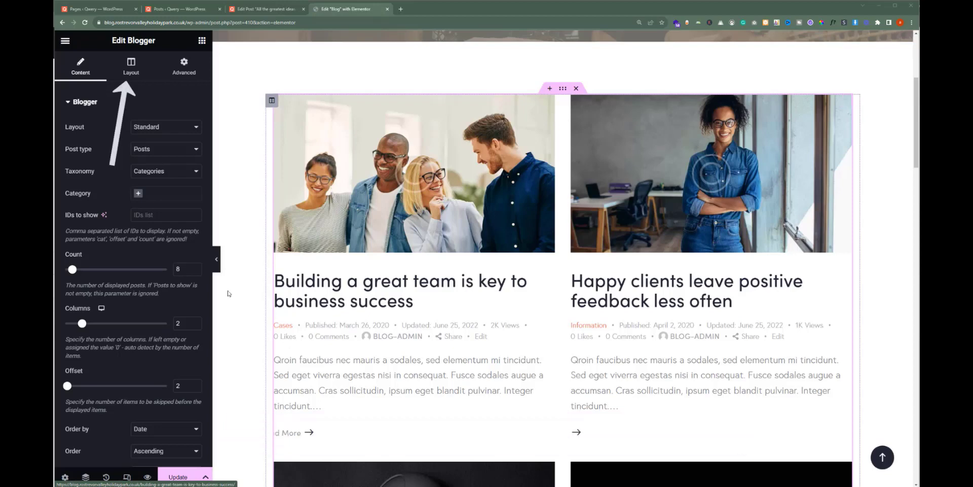
Review the available image sizes in the Blogger widget's layout details and keep Default.
{"action": "left_click", "coordinate": [133, 70]}
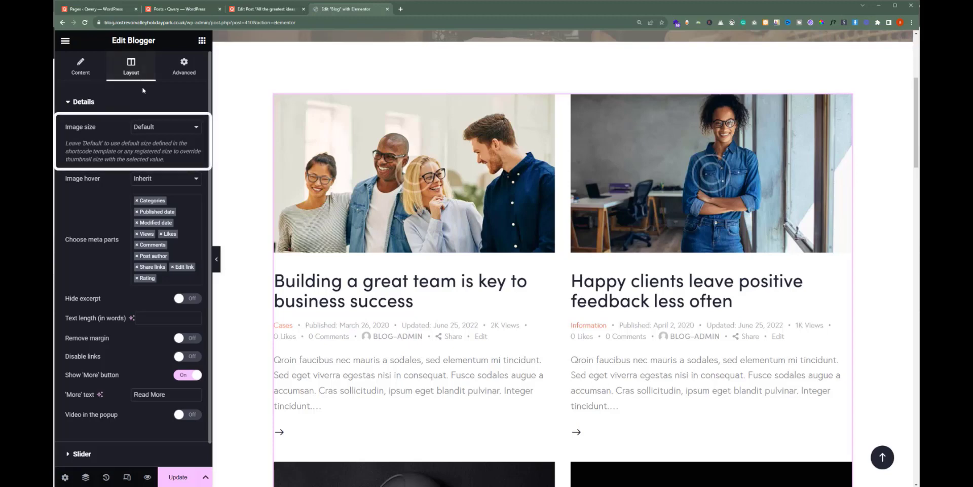
{"action": "left_click", "coordinate": [156, 126]}
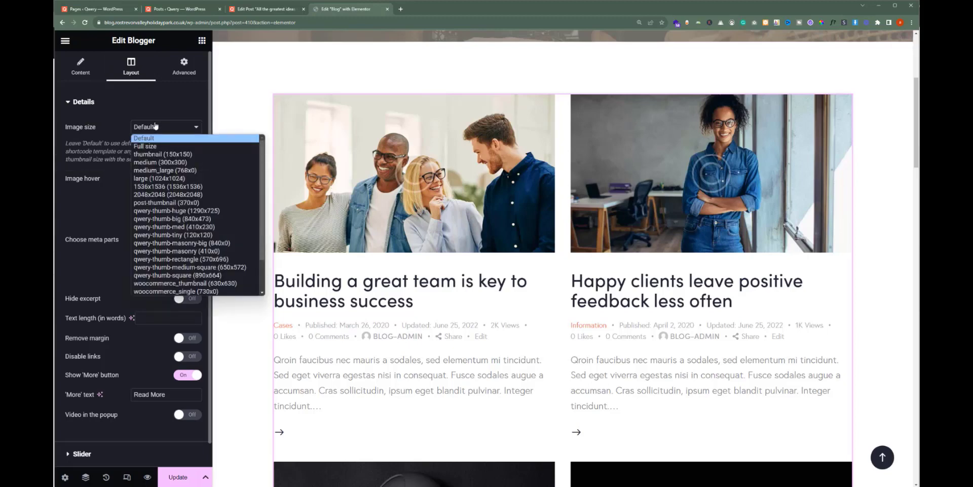
{"action": "left_click", "coordinate": [156, 126]}
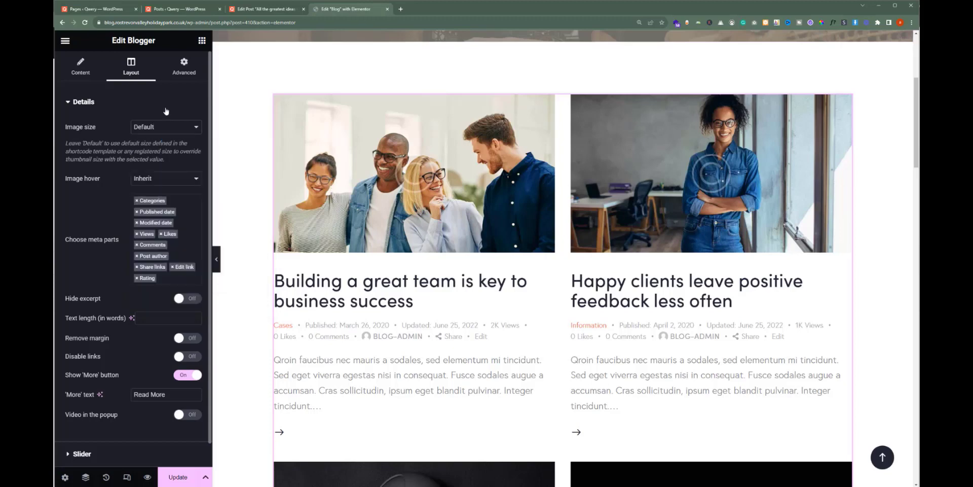
{"action": "left_click", "coordinate": [167, 129]}
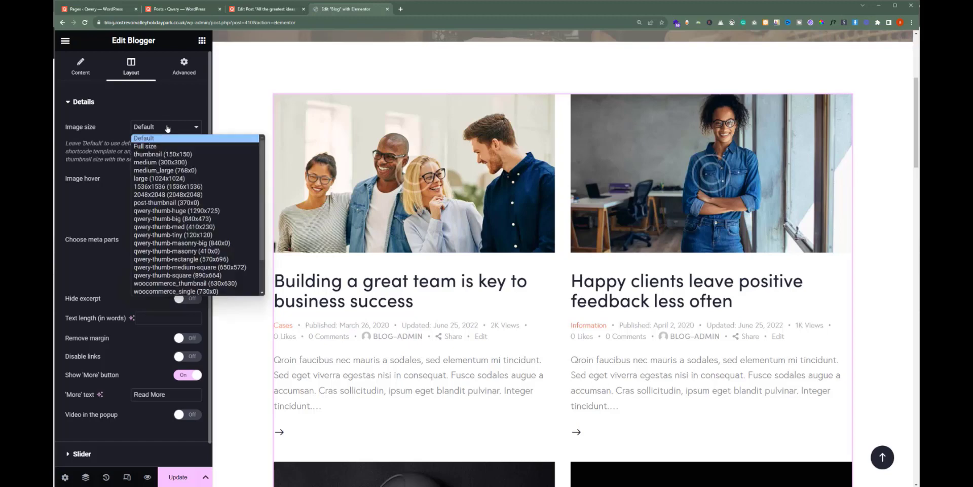
{"action": "scroll", "coordinate": [191, 201], "scroll_direction": "down", "scroll_amount": 2}
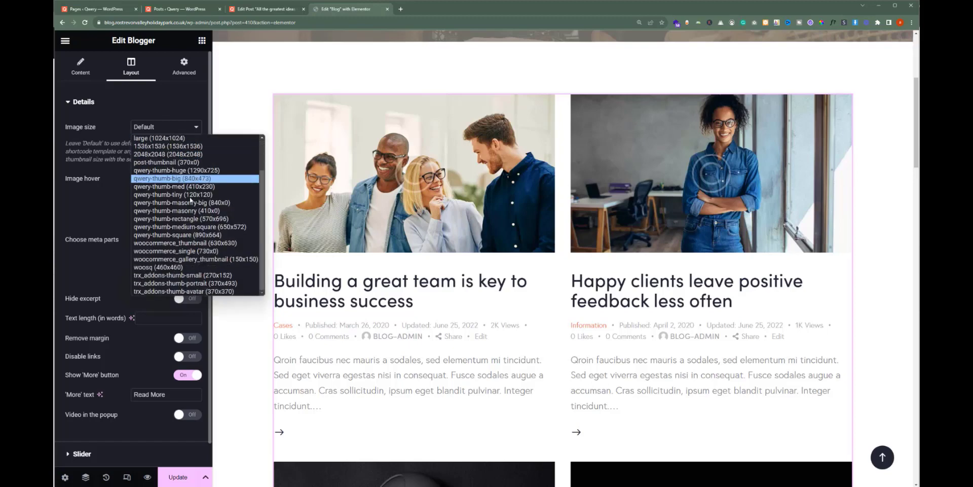
{"action": "scroll", "coordinate": [191, 201], "scroll_direction": "up", "scroll_amount": 2}
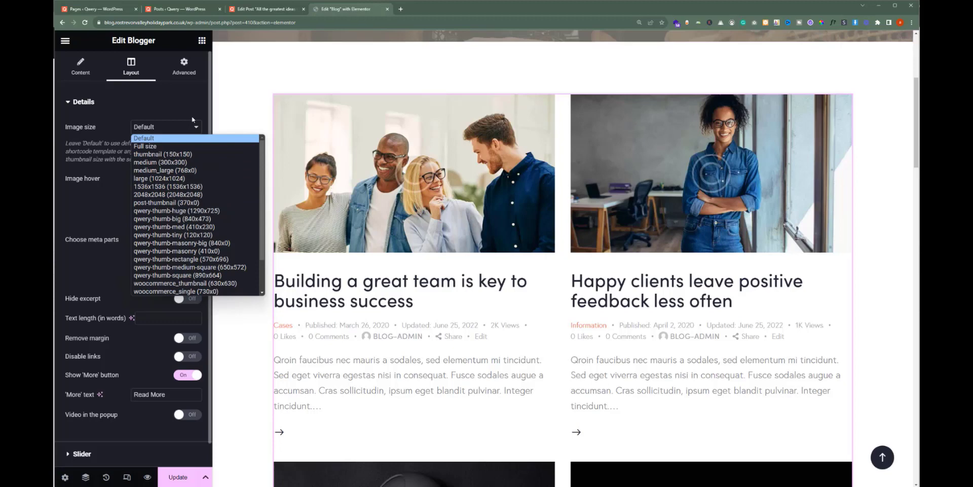
{"action": "left_click", "coordinate": [182, 139]}
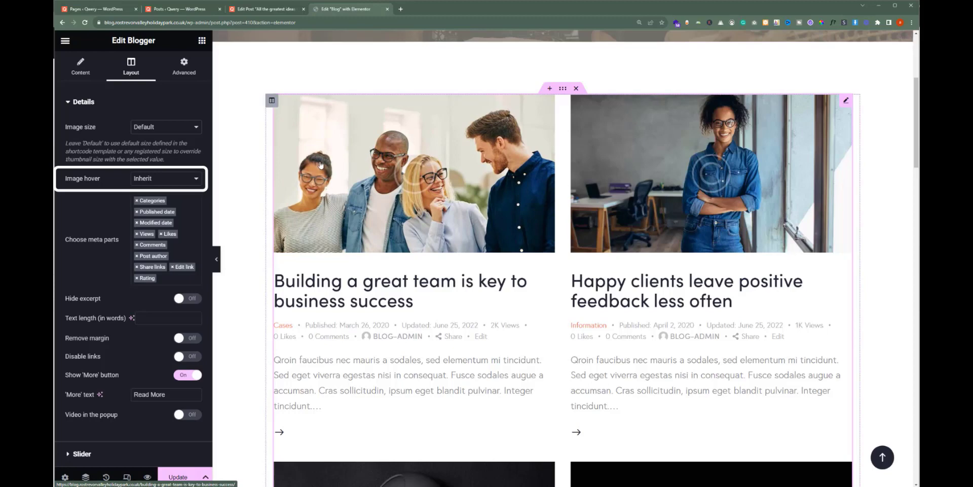
Set the image hover effect to Zoom and remove Rating, Edit link, Share links, Post author and Comments from the meta parts.
{"action": "left_click", "coordinate": [169, 182]}
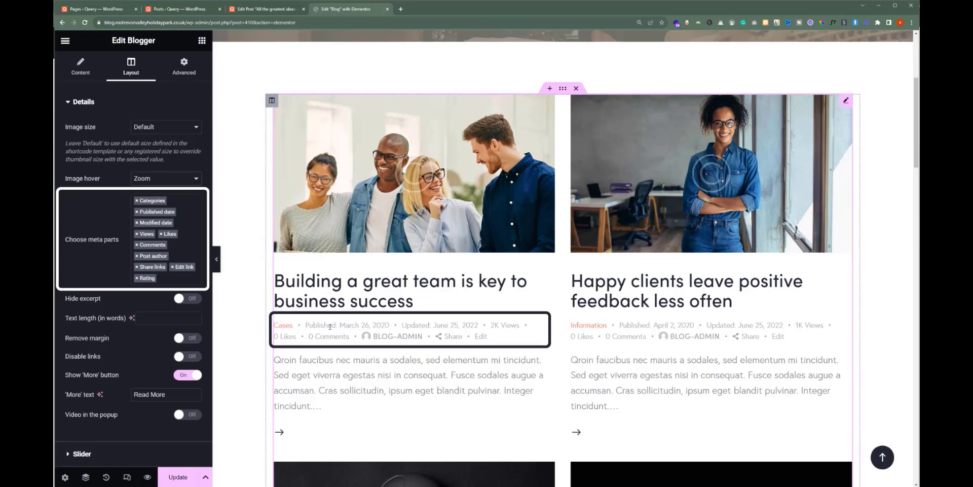
{"action": "left_click", "coordinate": [136, 278]}
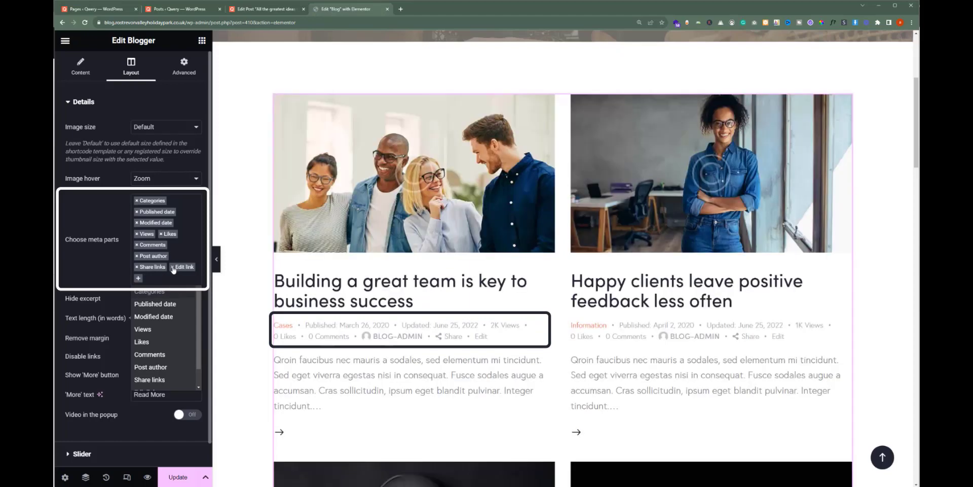
{"action": "left_click", "coordinate": [172, 267]}
{"action": "left_click", "coordinate": [136, 267]}
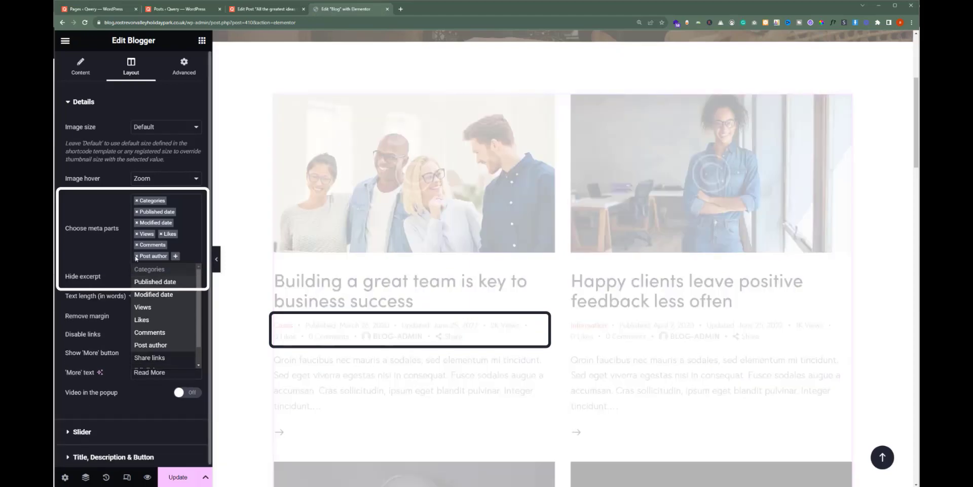
{"action": "left_click", "coordinate": [136, 256]}
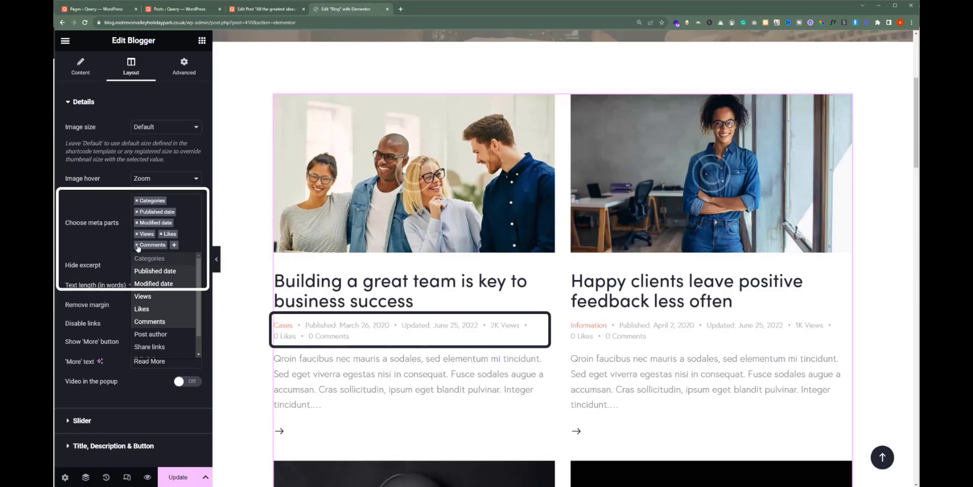
{"action": "left_click", "coordinate": [136, 245]}
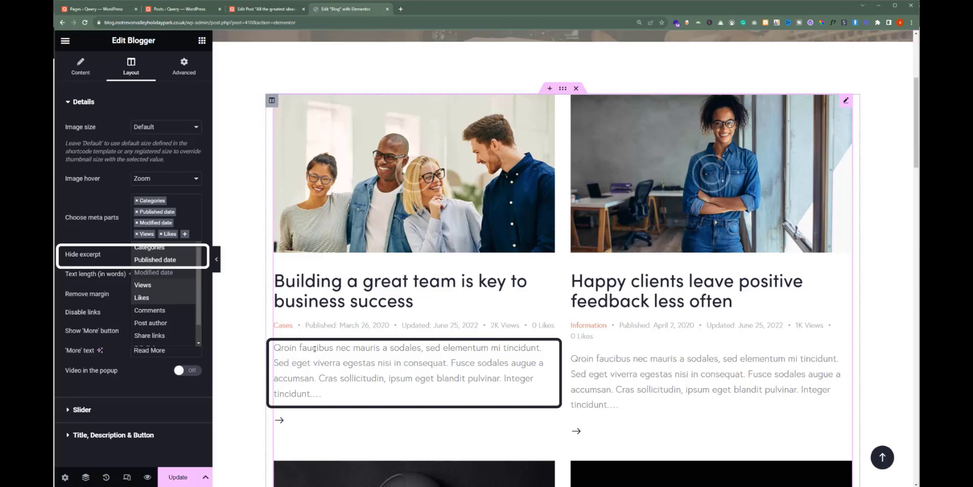
Try hiding the post excerpts, show them again, and set the excerpt text length to 30 words.
{"action": "left_click", "coordinate": [191, 261]}
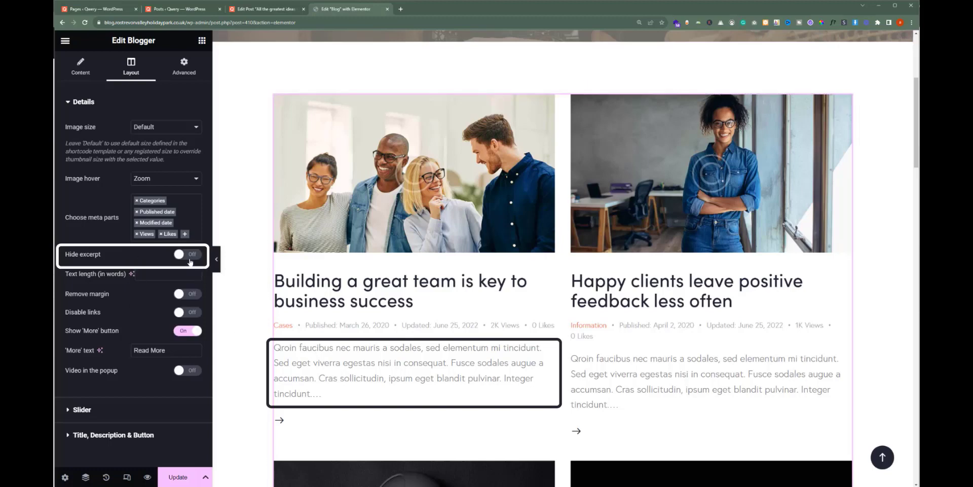
{"action": "left_click", "coordinate": [190, 260]}
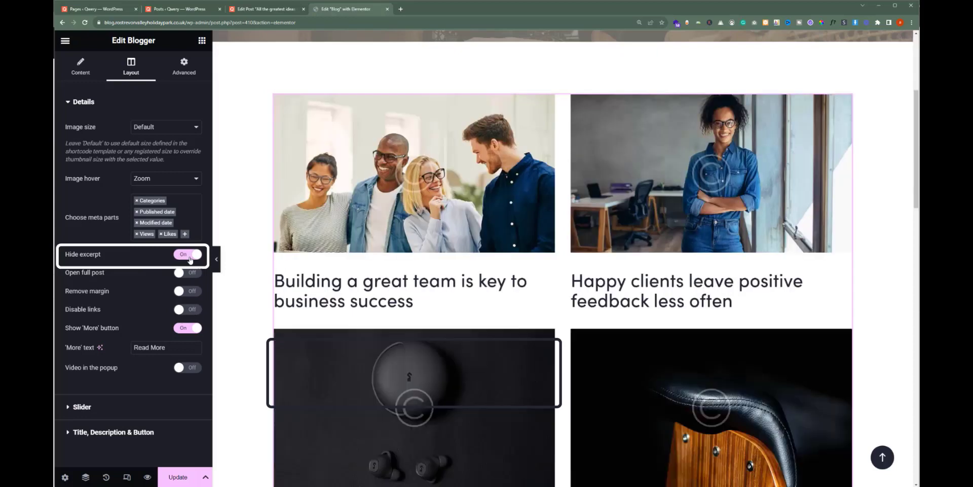
{"action": "left_click", "coordinate": [180, 258]}
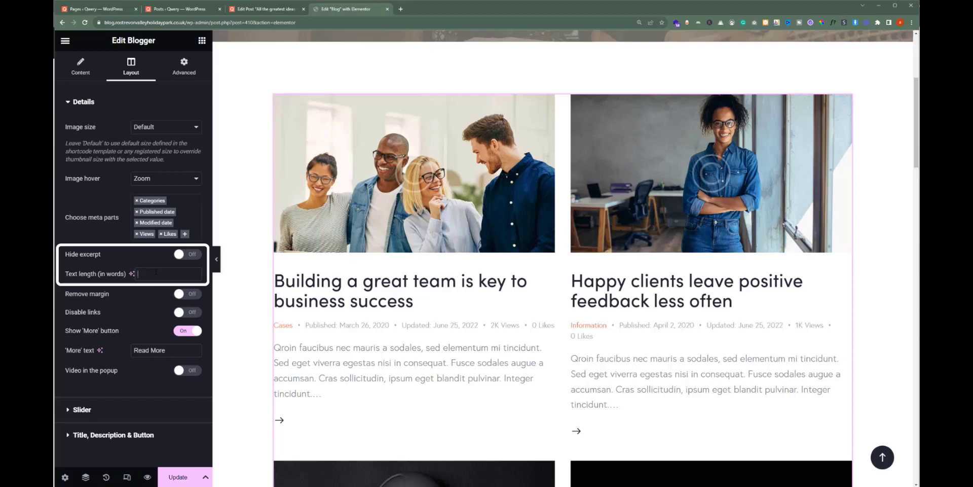
{"action": "type", "text": "30"}
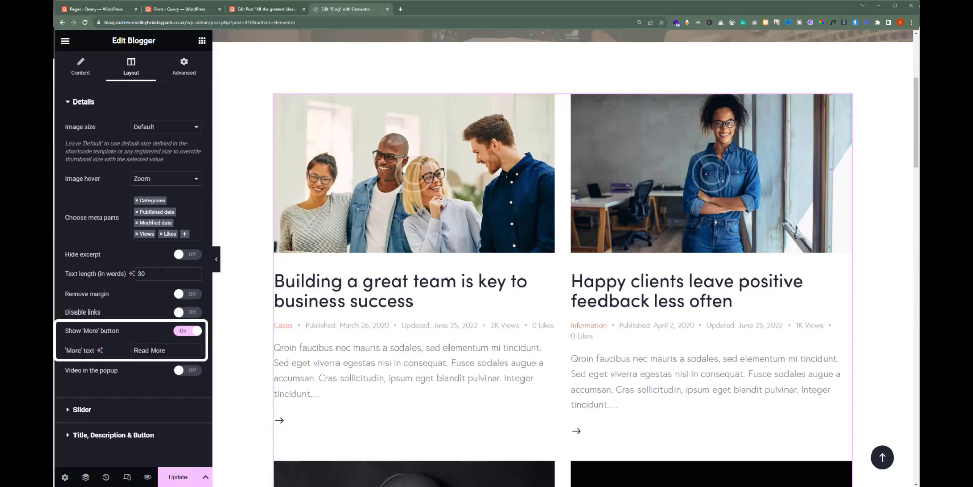
Switch the posts' 'More' button off and on again, and change its text to "Learn More".
{"action": "left_click", "coordinate": [183, 331]}
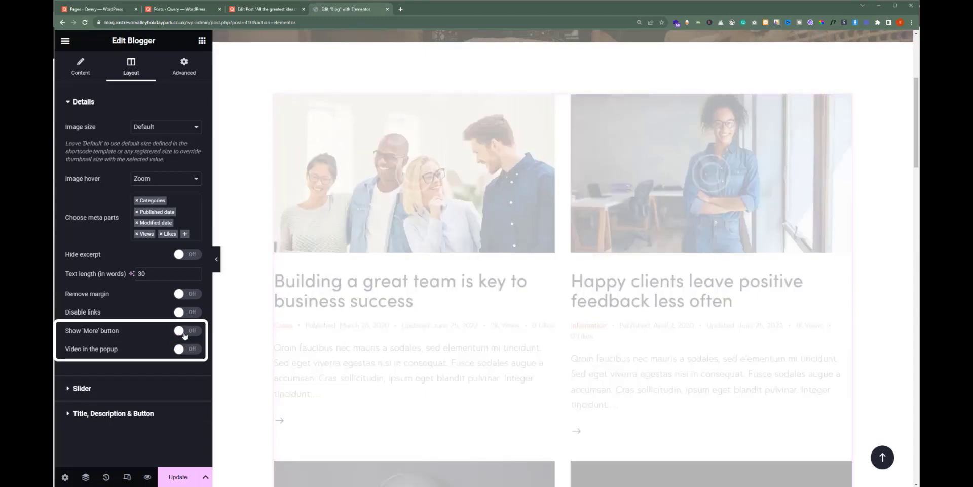
{"action": "left_click", "coordinate": [183, 331]}
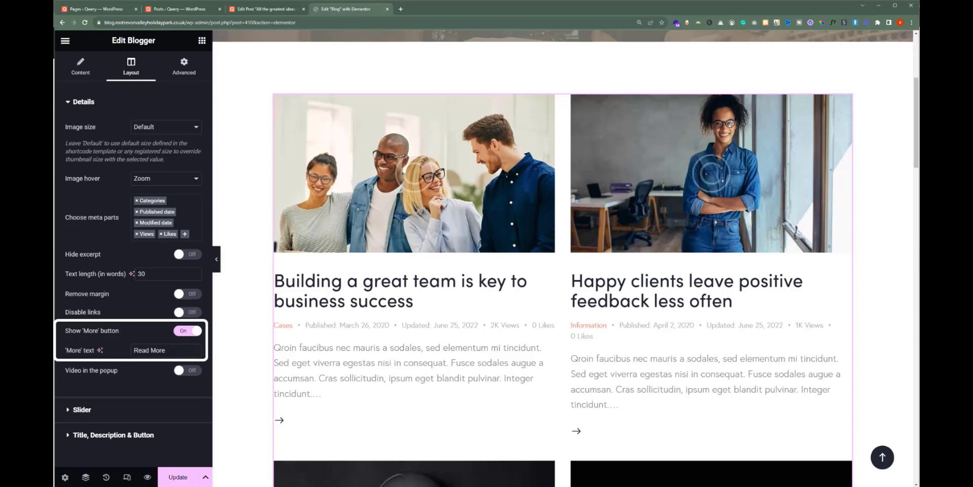
{"action": "left_click_drag", "start_coordinate": [149, 350], "coordinate": [122, 350]}
{"action": "type", "text": "Learn"}
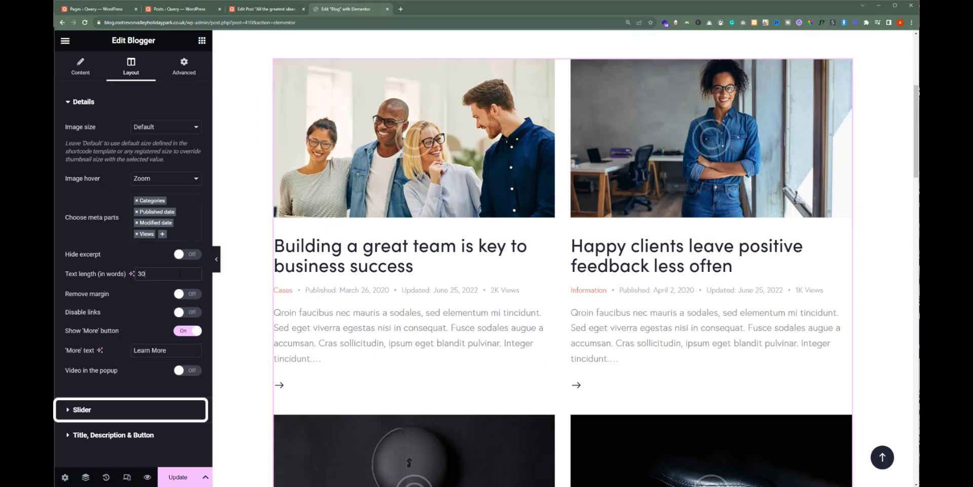
Turn on the Blogger widget's slider and view it at full width with the editing panel collapsed, then restore the panel.
{"action": "left_click", "coordinate": [103, 414]}
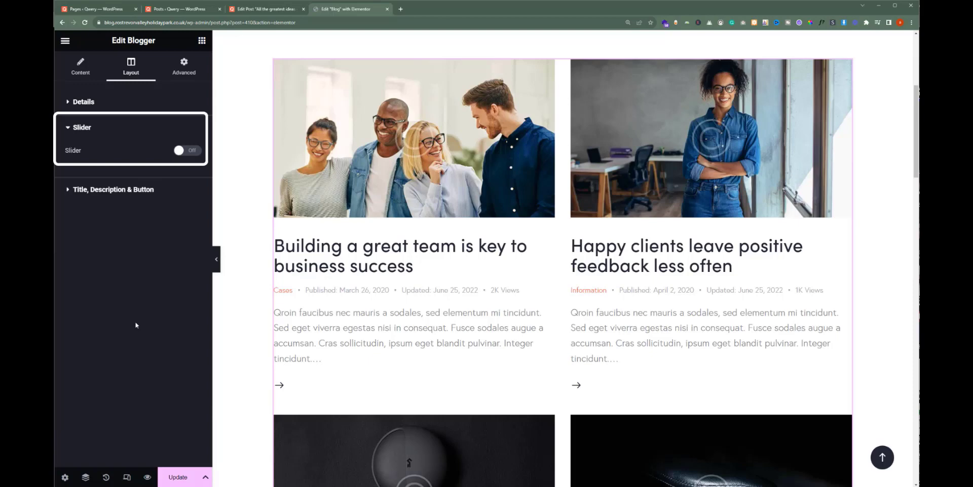
{"action": "left_click", "coordinate": [189, 151]}
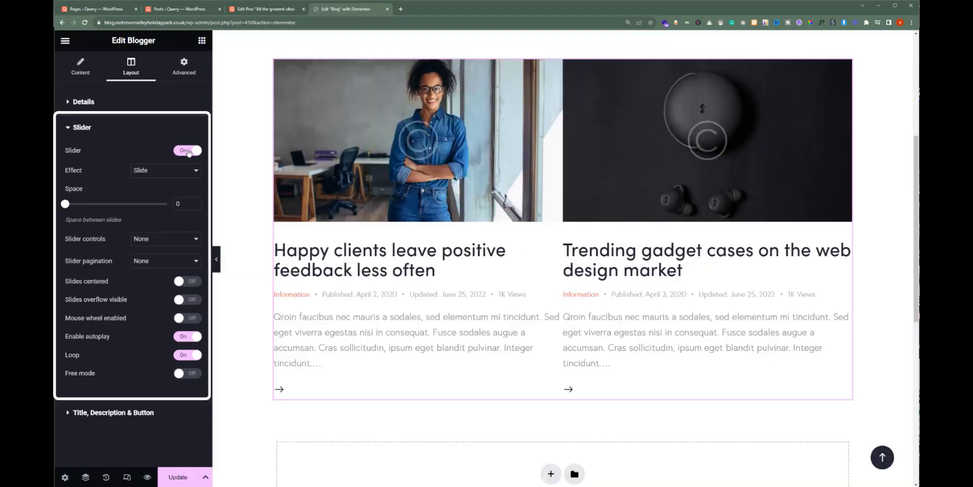
{"action": "left_click", "coordinate": [219, 256]}
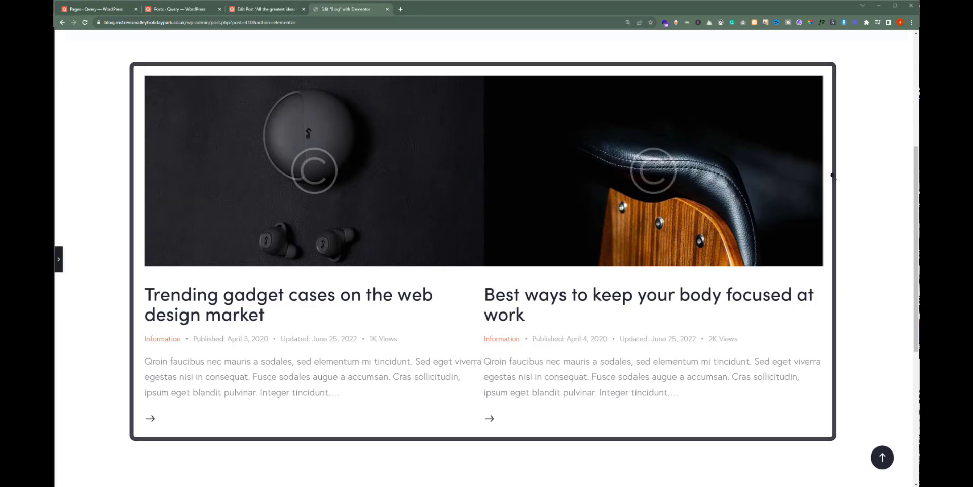
{"action": "left_click", "coordinate": [826, 173]}
{"action": "left_click", "coordinate": [826, 174]}
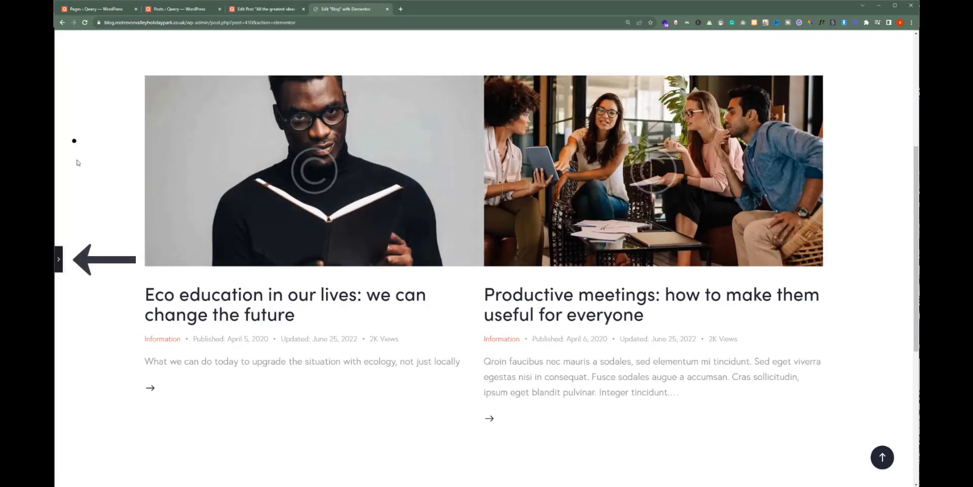
{"action": "left_click", "coordinate": [57, 261]}
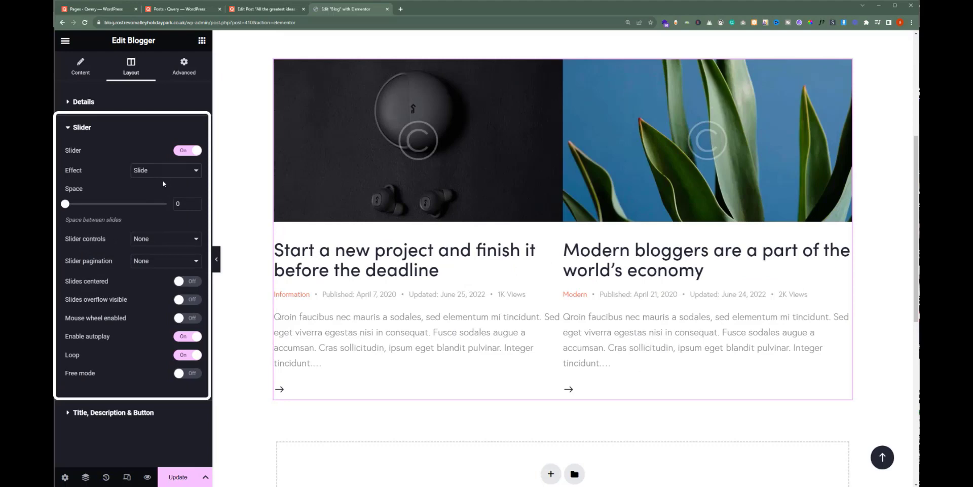
Keep the Slide effect, set the space between slides to 30, and place the slider controls at the Bottom.
{"action": "left_click", "coordinate": [168, 170]}
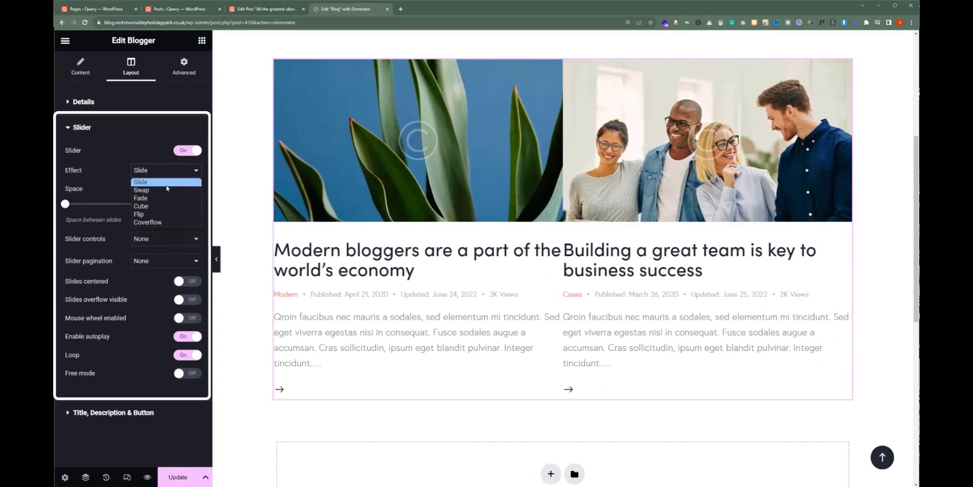
{"action": "left_click", "coordinate": [165, 182]}
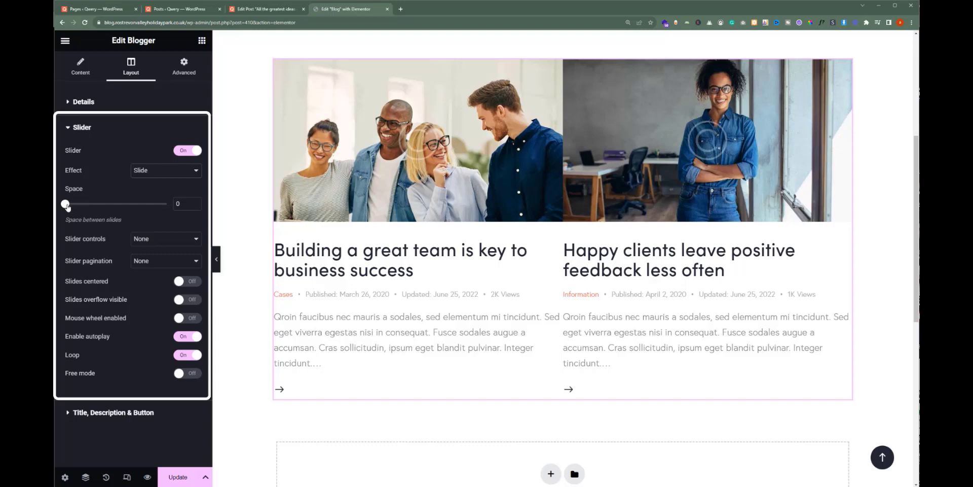
{"action": "left_click_drag", "start_coordinate": [67, 206], "coordinate": [72, 208]}
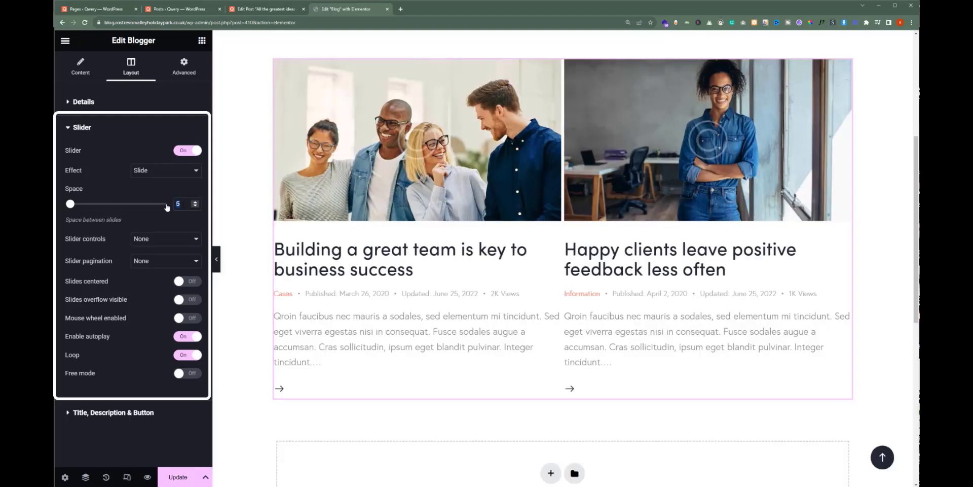
{"action": "type", "text": "30"}
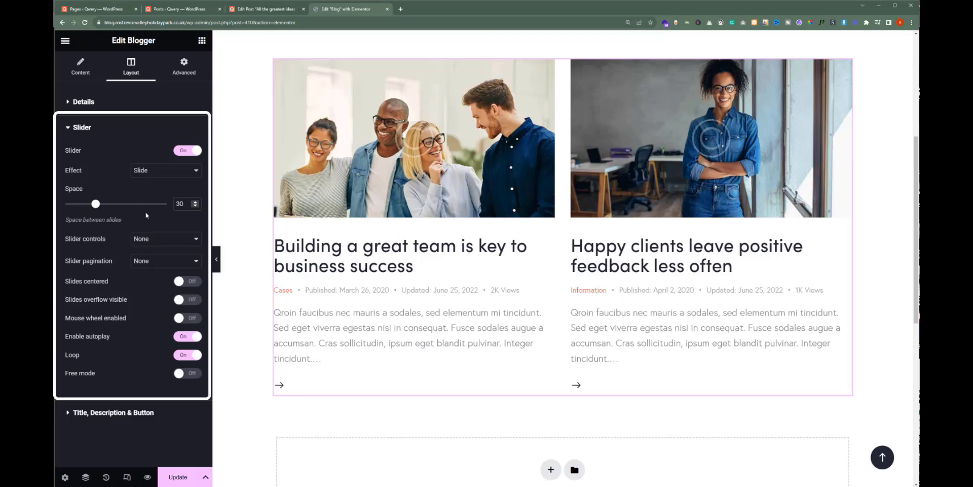
{"action": "left_click", "coordinate": [154, 238]}
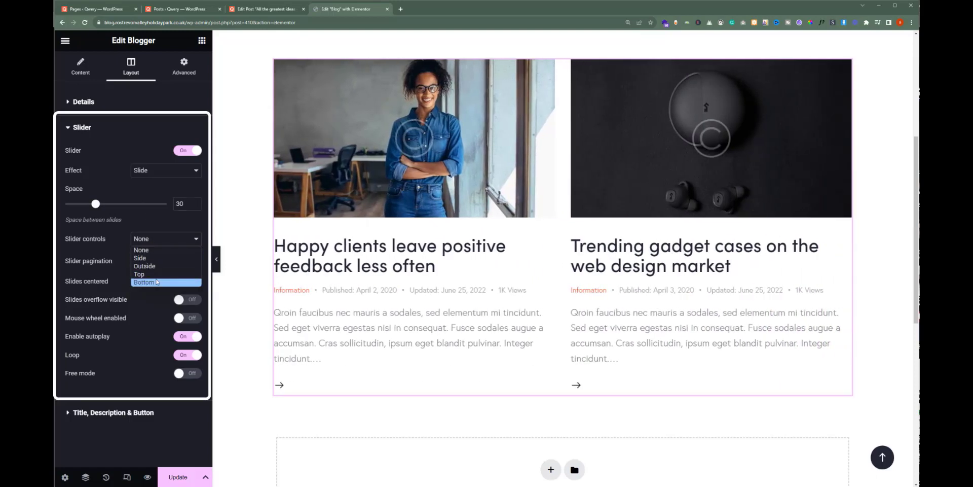
{"action": "left_click", "coordinate": [157, 282]}
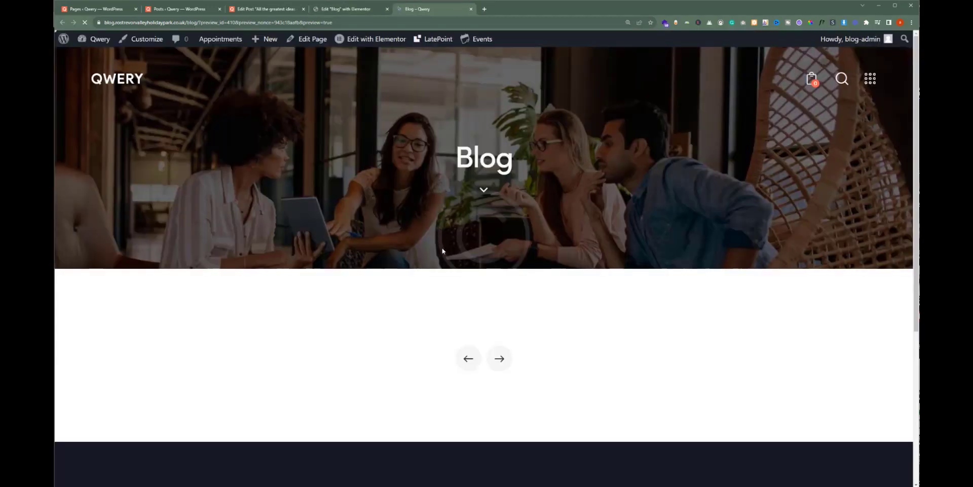
Test the slider's next control on the Blog page preview by advancing through several posts, and return to the Elementor editor.
{"action": "scroll", "coordinate": [448, 276], "scroll_direction": "down", "scroll_amount": 1}
{"action": "scroll", "coordinate": [448, 276], "scroll_direction": "down", "scroll_amount": 5}
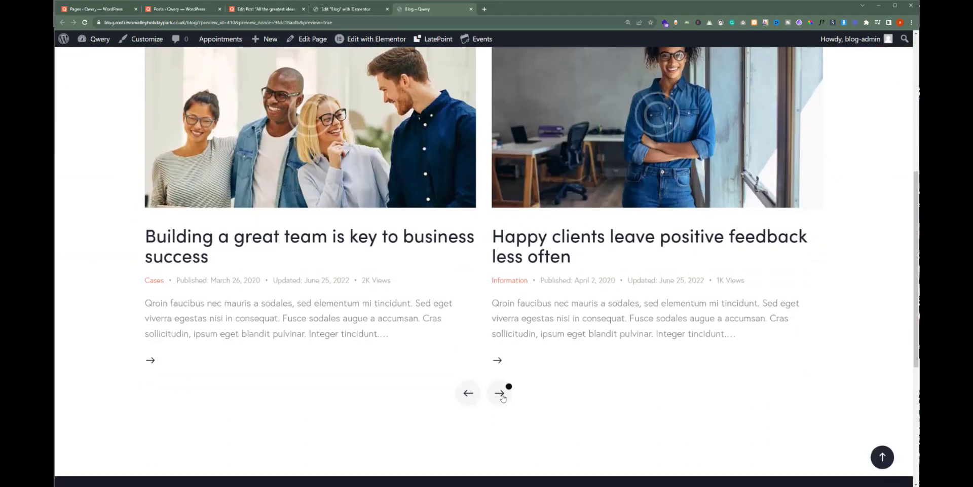
{"action": "left_click", "coordinate": [499, 394]}
{"action": "left_click", "coordinate": [499, 395]}
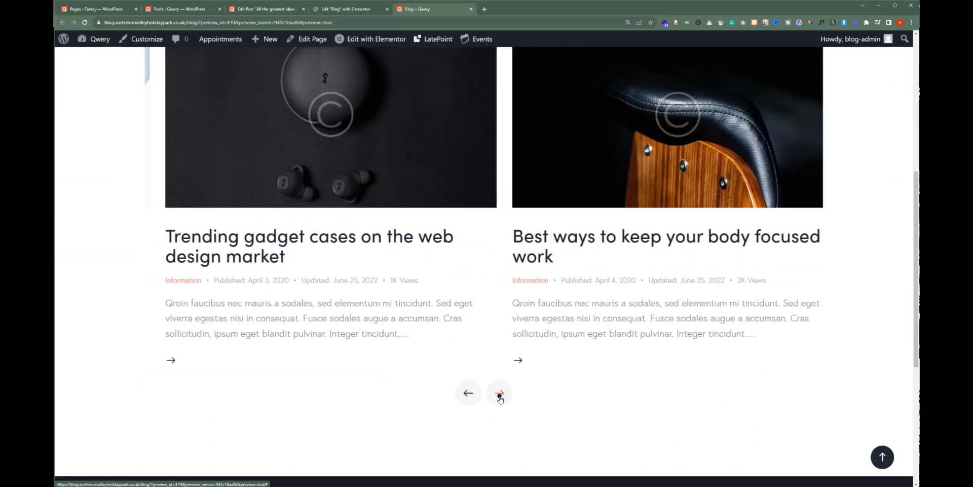
{"action": "left_click", "coordinate": [499, 394]}
{"action": "scroll", "coordinate": [499, 394], "scroll_direction": "up", "scroll_amount": 1}
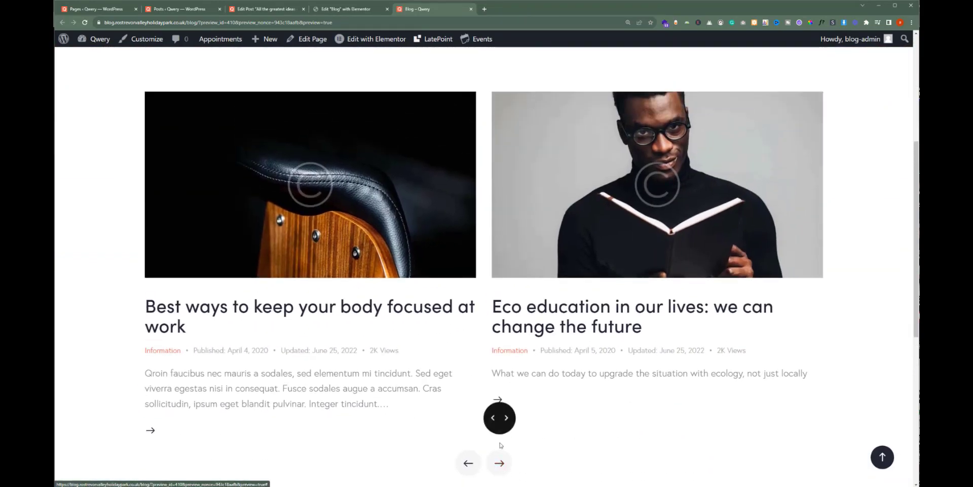
{"action": "left_click", "coordinate": [500, 463]}
{"action": "left_click", "coordinate": [503, 464]}
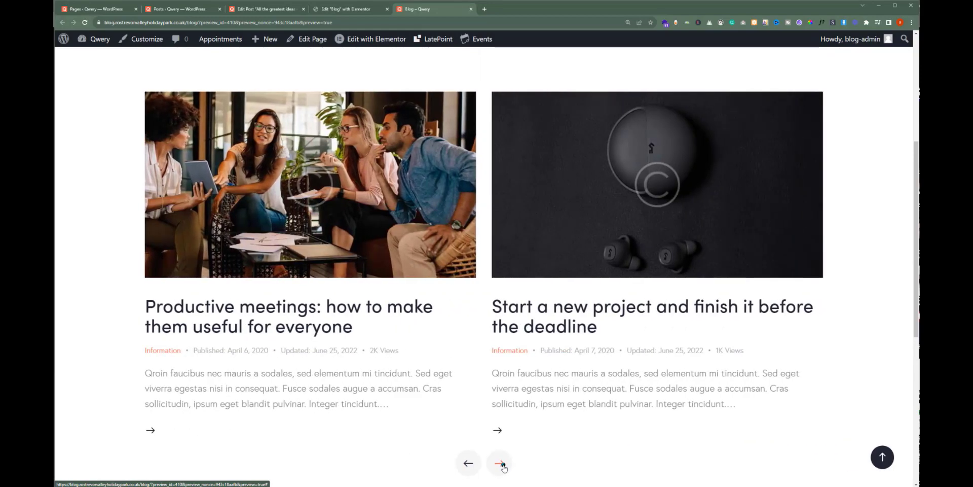
{"action": "left_click", "coordinate": [323, 10]}
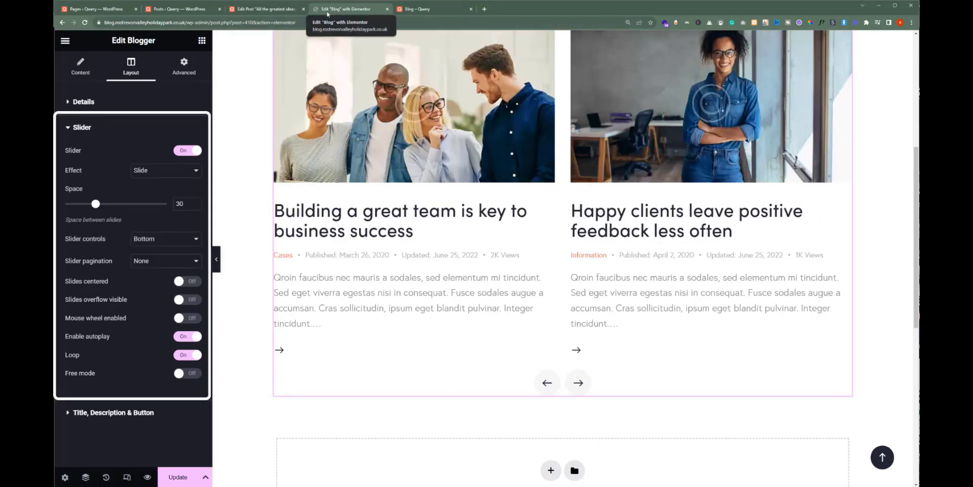
Keep the slider pagination at None and autoplay enabled, and switch off the slider's looping.
{"action": "left_click", "coordinate": [160, 262]}
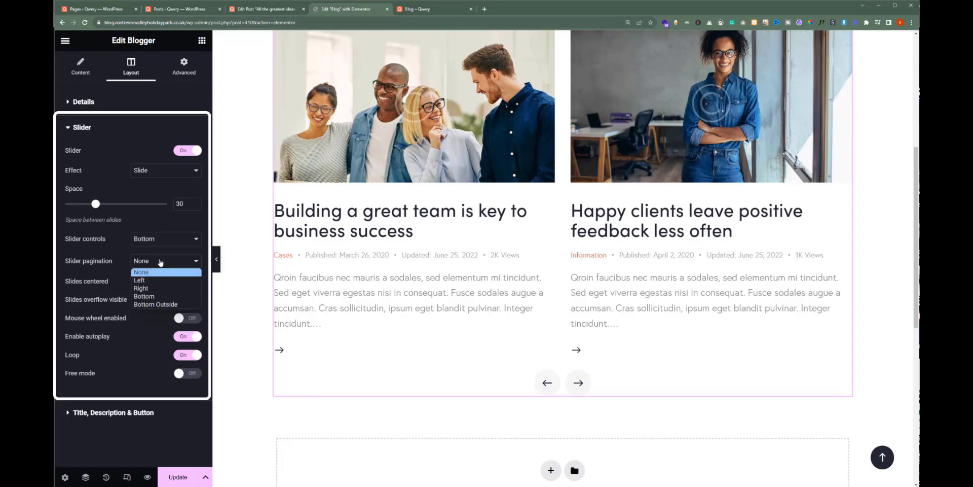
{"action": "left_click", "coordinate": [160, 266]}
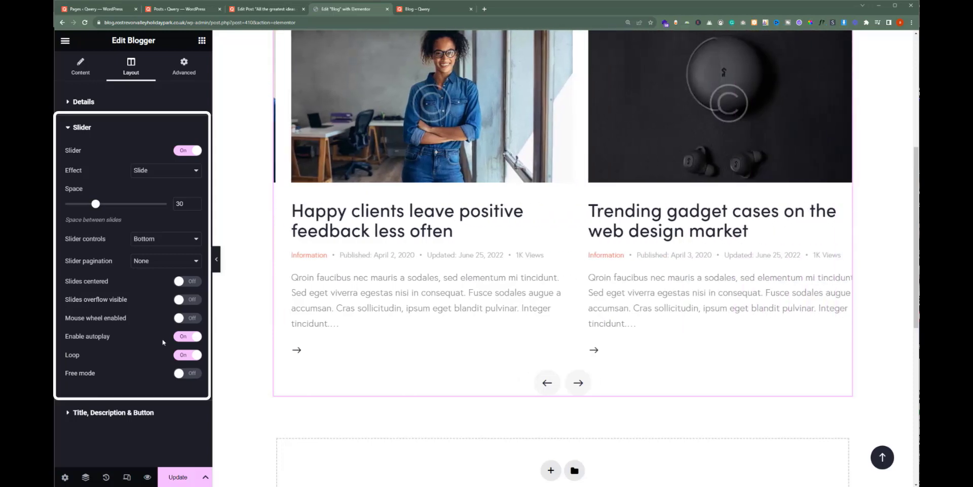
{"action": "left_click", "coordinate": [182, 340]}
{"action": "left_click", "coordinate": [184, 340]}
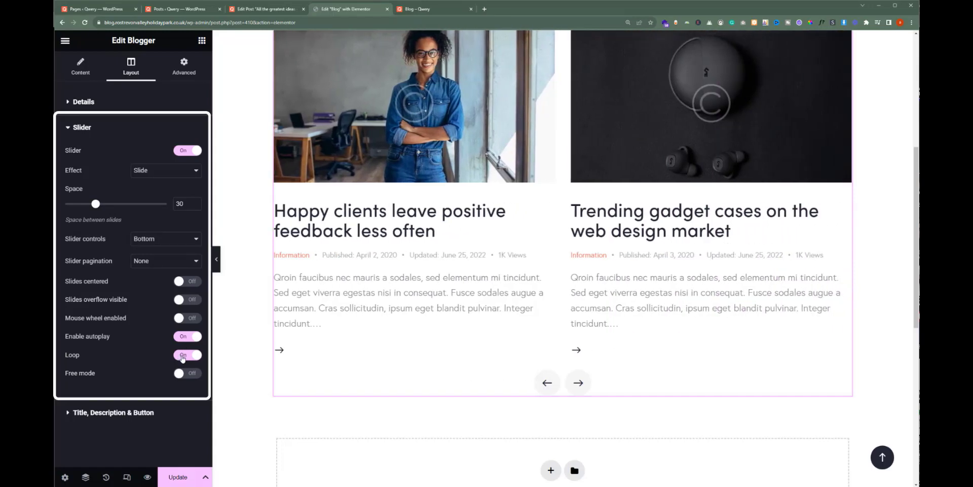
{"action": "left_click", "coordinate": [184, 355]}
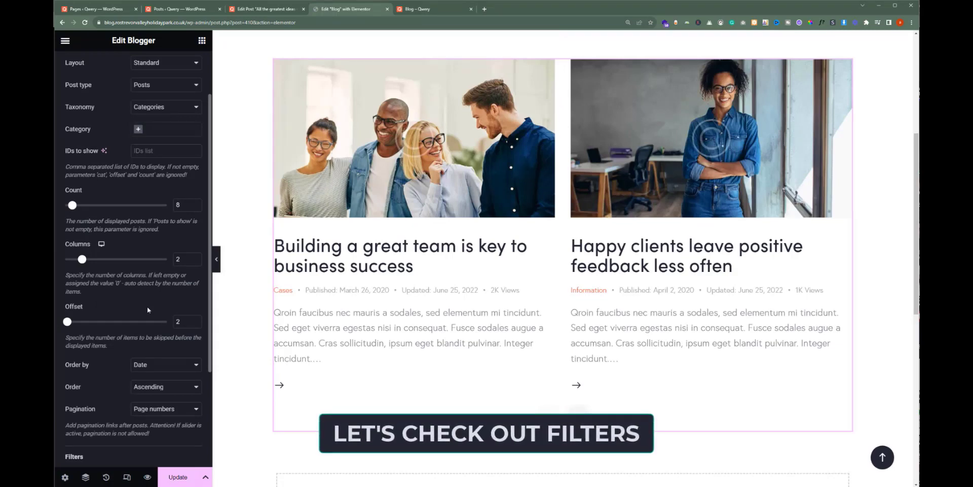
Set the filters area title to "Blog Filter's" with its position kept at Left, and show the filters tabs.
{"action": "scroll", "coordinate": [148, 309], "scroll_direction": "down", "scroll_amount": 3}
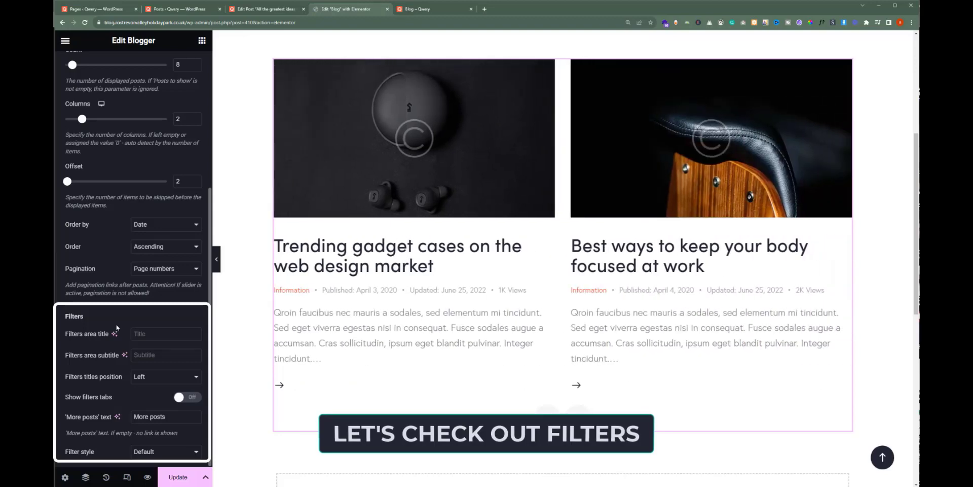
{"action": "left_click", "coordinate": [157, 335]}
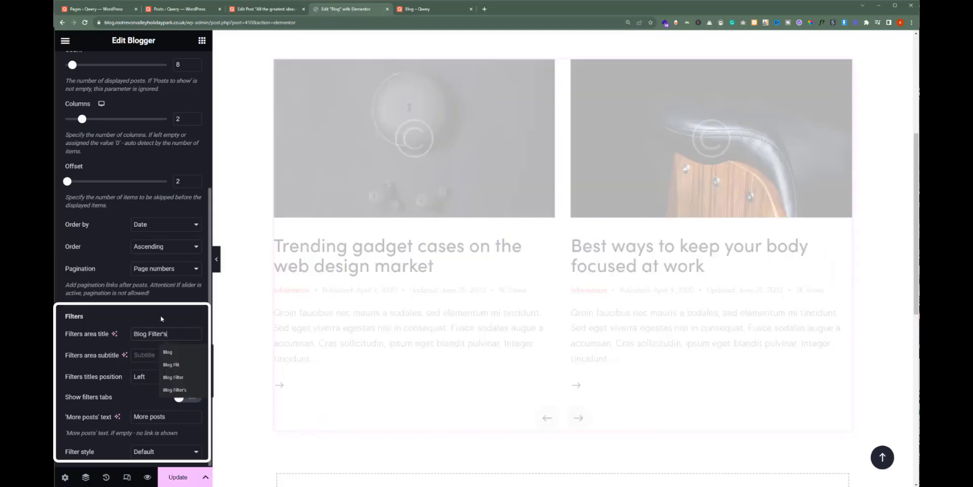
{"action": "left_click", "coordinate": [177, 393]}
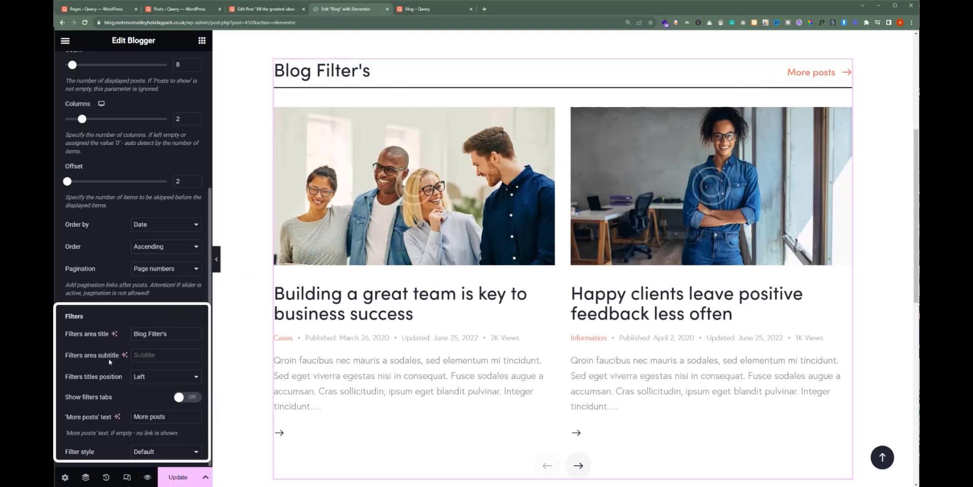
{"action": "left_click", "coordinate": [153, 381]}
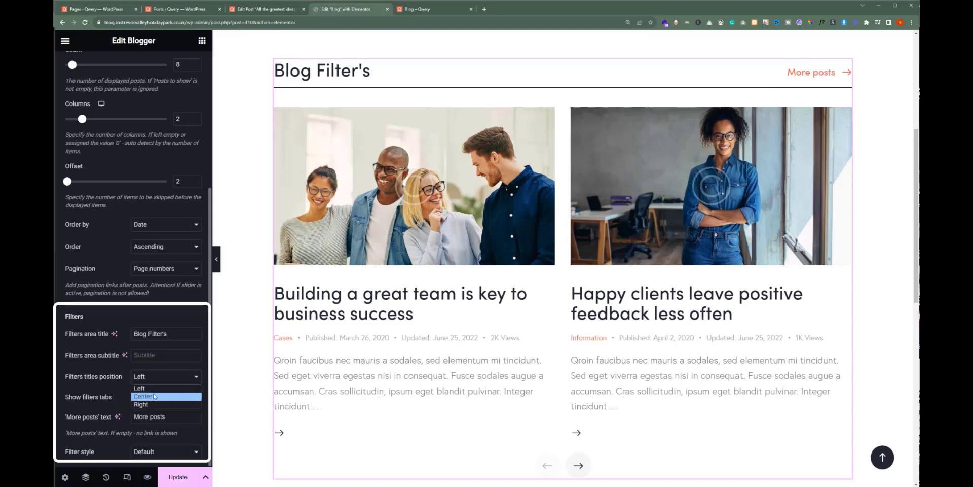
{"action": "left_click", "coordinate": [147, 389]}
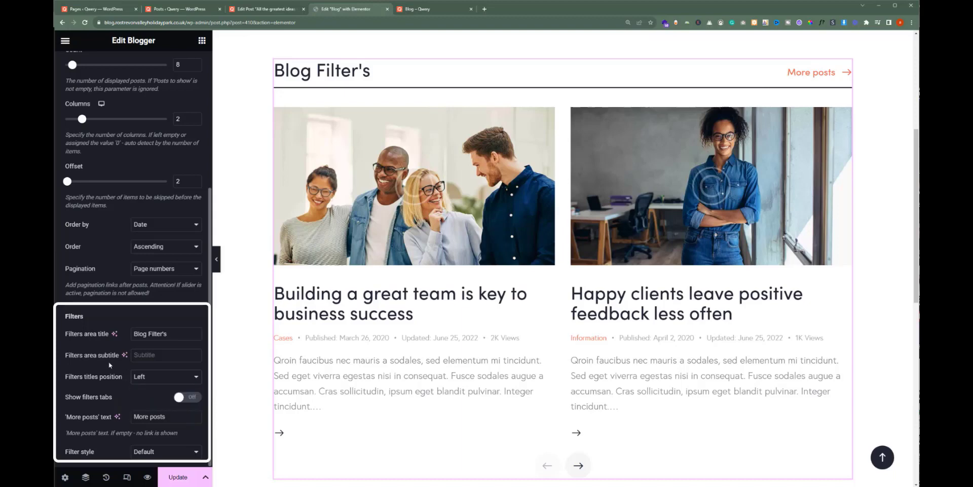
{"action": "left_click", "coordinate": [189, 398]}
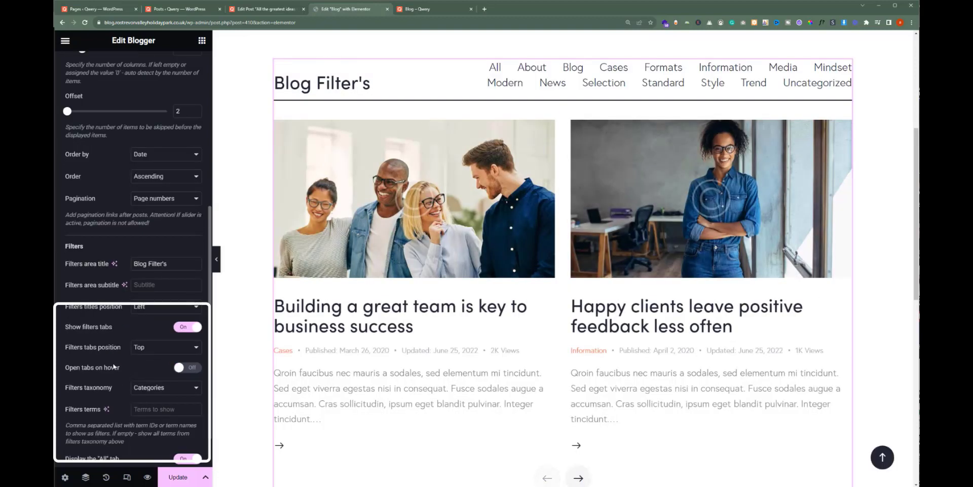
{"action": "scroll", "coordinate": [114, 365], "scroll_direction": "down", "scroll_amount": 1}
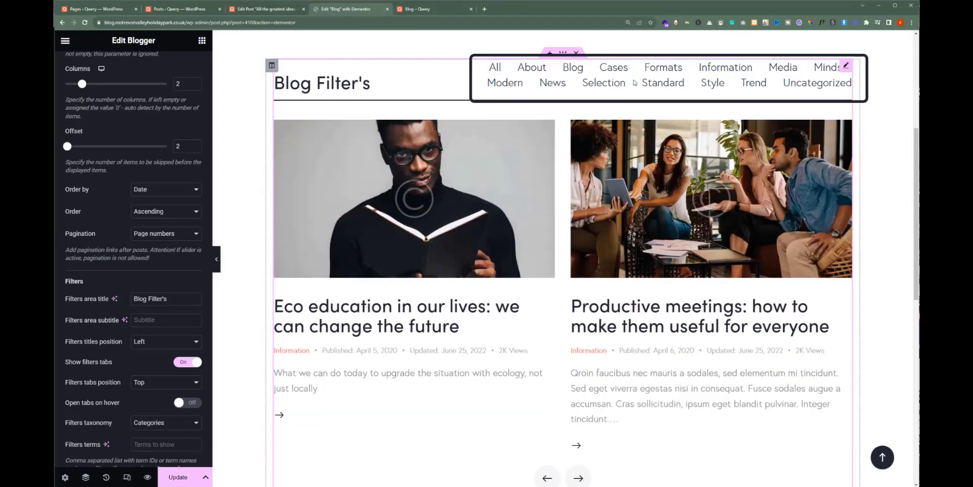
Open the post categories list from WordPress Posts and open the Blog, Cases and Information categories for editing in separate tabs.
{"action": "left_click", "coordinate": [172, 12]}
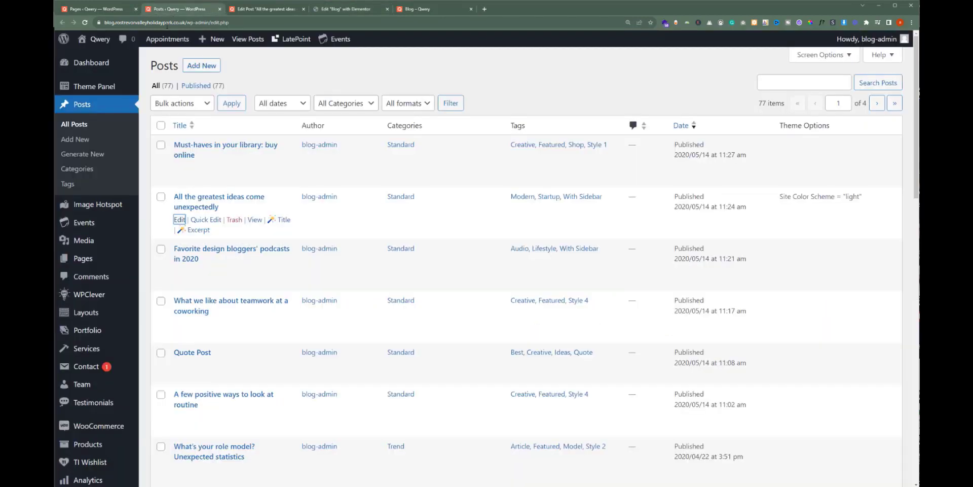
{"action": "middle_click", "coordinate": [224, 32]}
{"action": "left_click", "coordinate": [266, 8]}
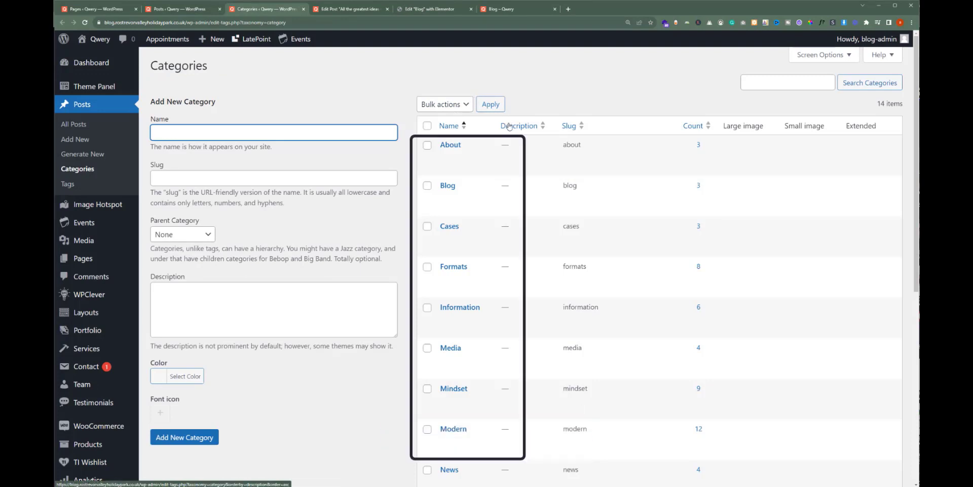
{"action": "mouse_move", "coordinate": [513, 147]}
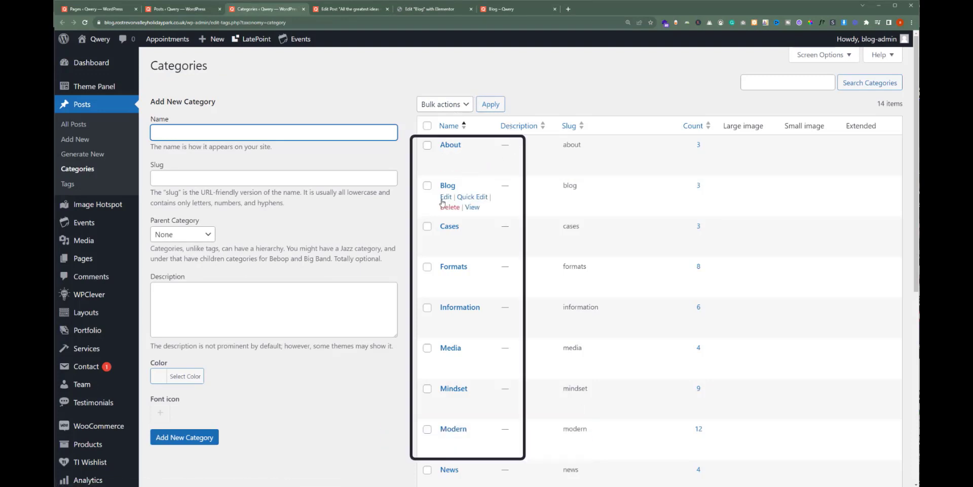
{"action": "left_click", "coordinate": [445, 197], "text": "ctrl"}
{"action": "left_click", "coordinate": [447, 238], "text": "ctrl"}
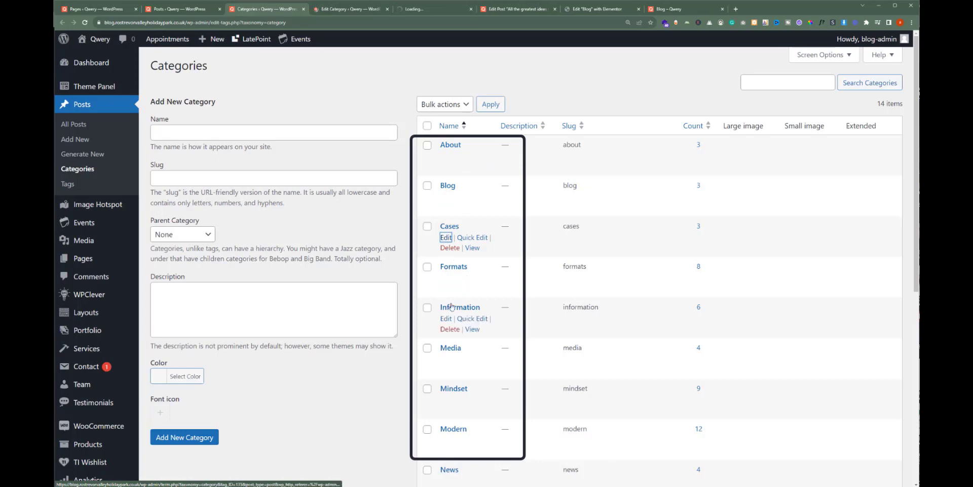
{"action": "left_click", "coordinate": [446, 318], "text": "ctrl"}
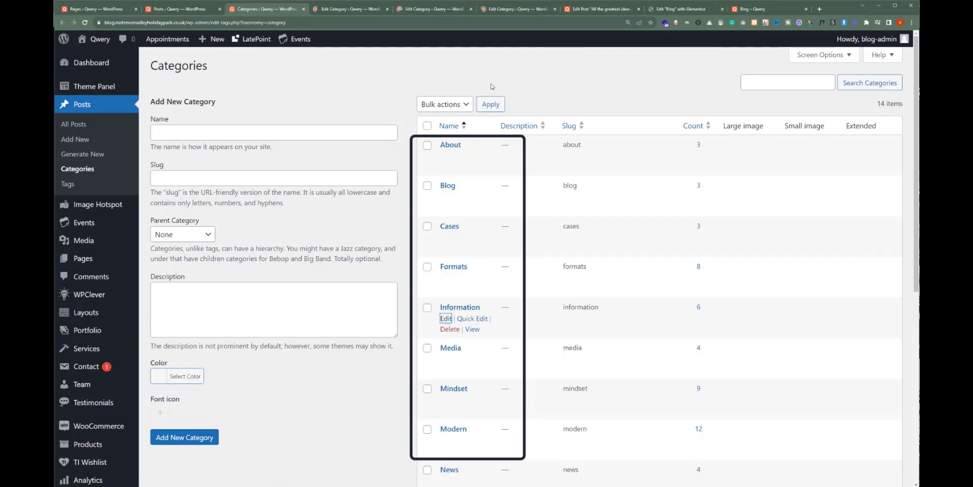
Copy the Blog category's tag ID, 136, from its edit page address and return to the Elementor editor.
{"action": "left_click", "coordinate": [350, 9]}
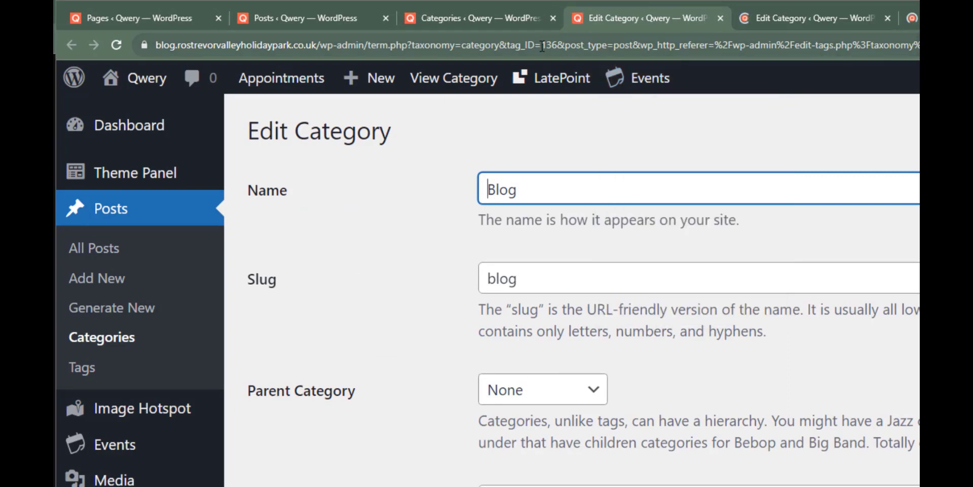
{"action": "left_click_drag", "start_coordinate": [542, 46], "coordinate": [551, 46]}
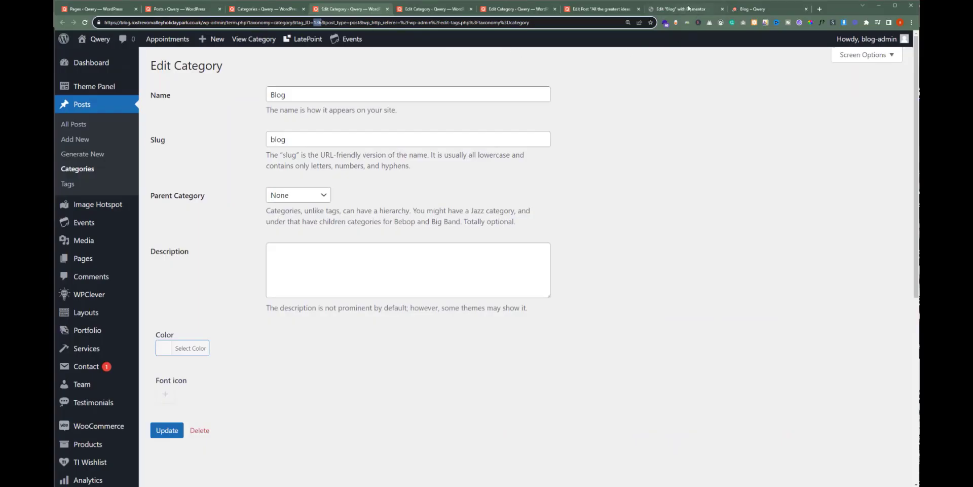
{"action": "left_click", "coordinate": [688, 8]}
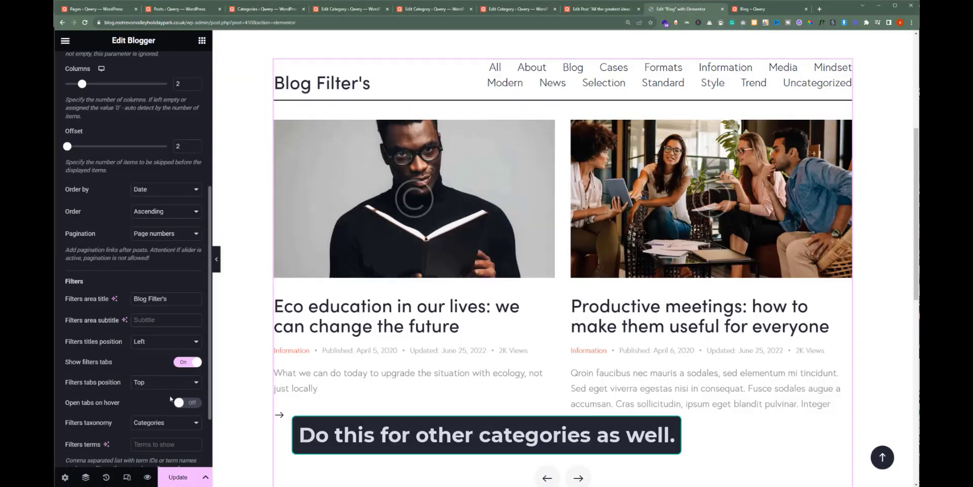
Limit the Blogger widget's filter tabs to the category term IDs 136,135,138.
{"action": "left_click", "coordinate": [167, 444]}
{"action": "type", "text": "136"}
{"action": "type", "text": ",135,138"}
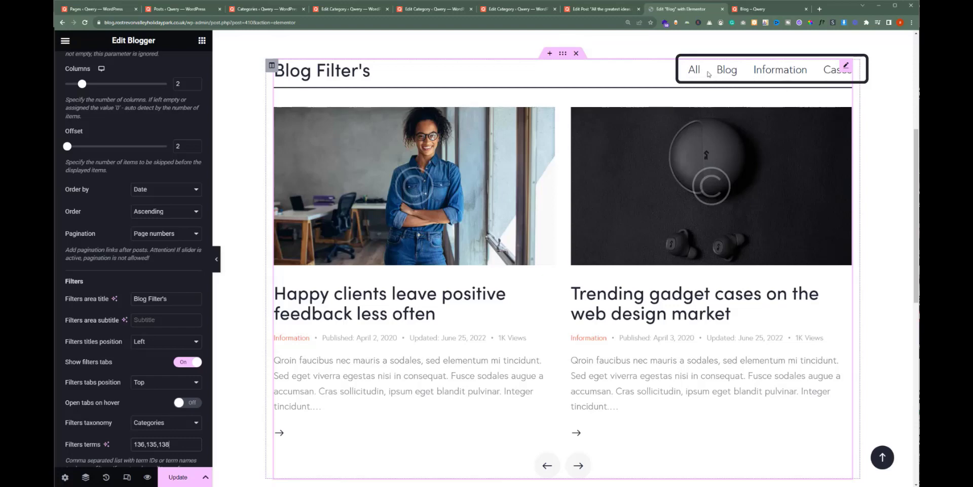
Switch the display of the "All" filter tab off and back on.
{"action": "scroll", "coordinate": [134, 254], "scroll_direction": "down", "scroll_amount": 2}
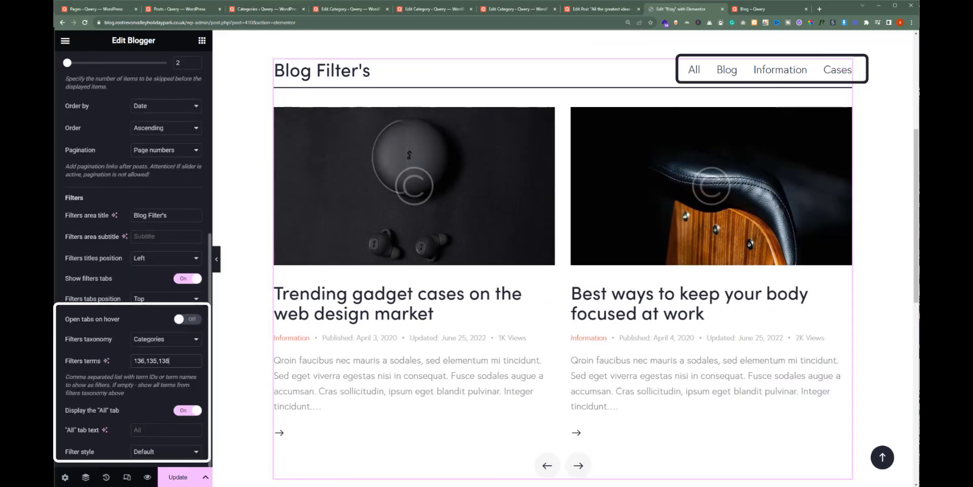
{"action": "left_click", "coordinate": [185, 409]}
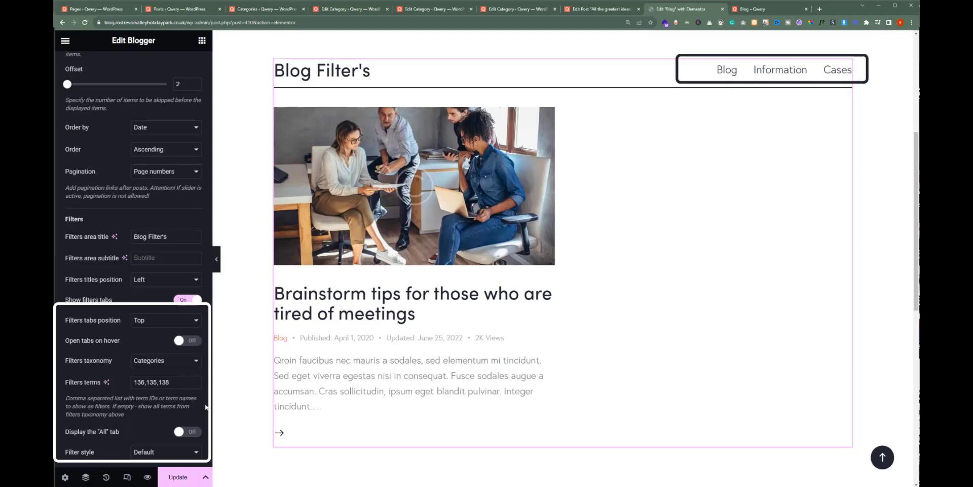
{"action": "left_click", "coordinate": [191, 432]}
{"action": "scroll", "coordinate": [190, 416], "scroll_direction": "down", "scroll_amount": 1}
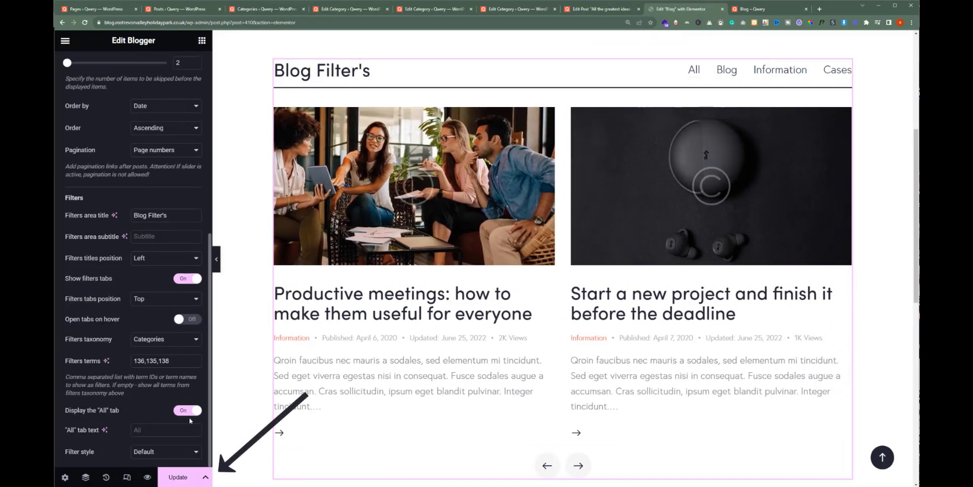
Update the Blog page and open its published version in the browser.
{"action": "left_click", "coordinate": [178, 477]}
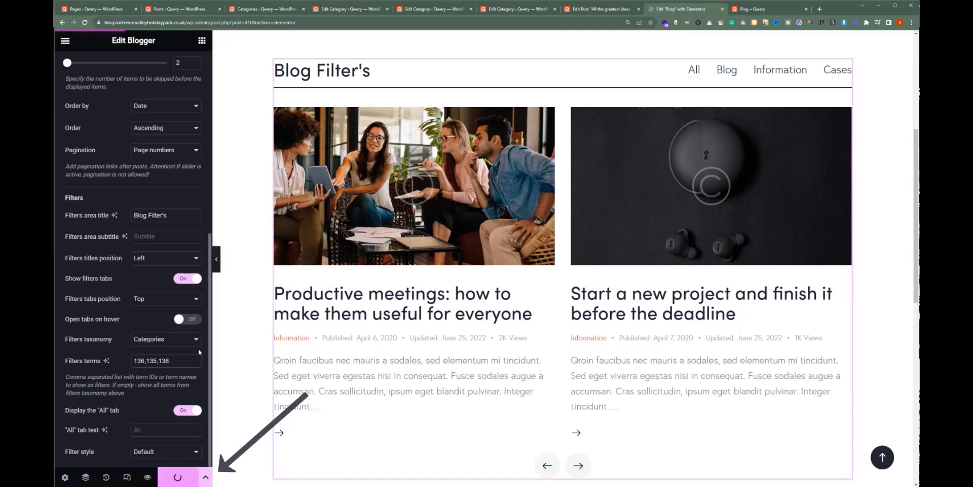
{"action": "left_click", "coordinate": [65, 41]}
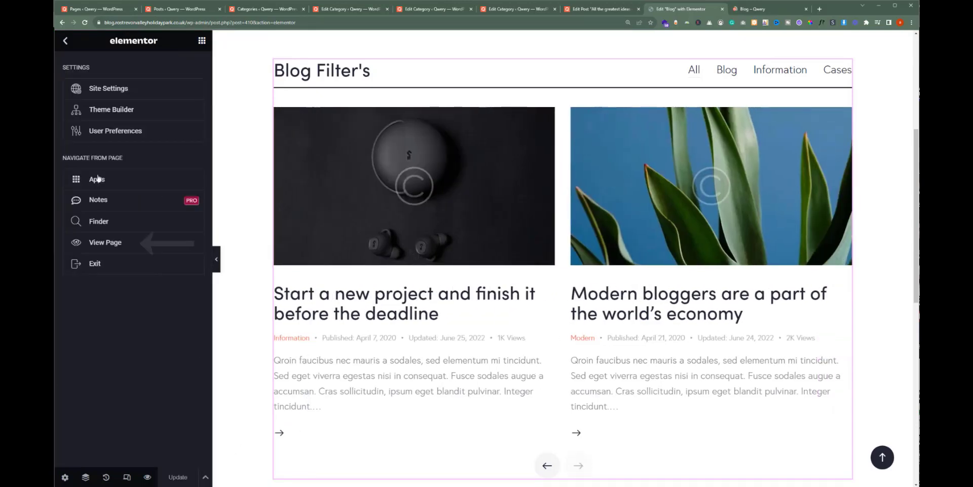
{"action": "left_click", "coordinate": [107, 242]}
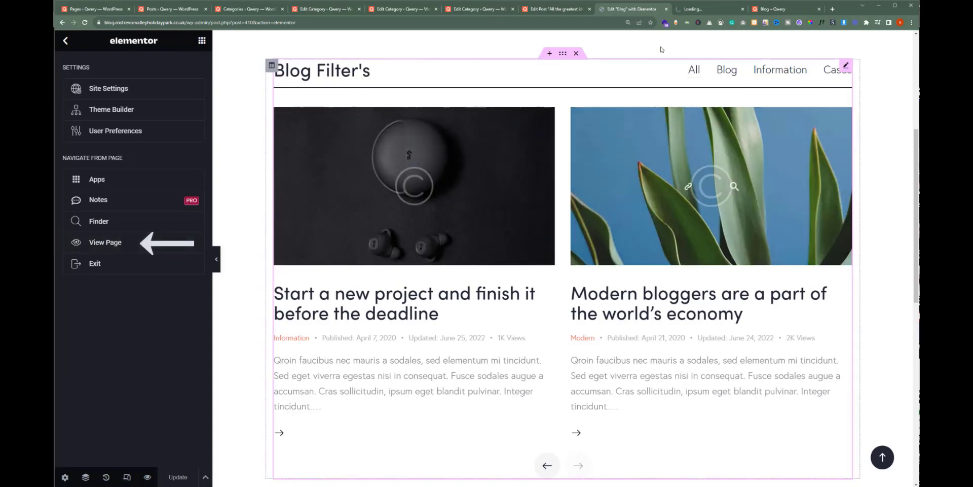
{"action": "left_click", "coordinate": [703, 9]}
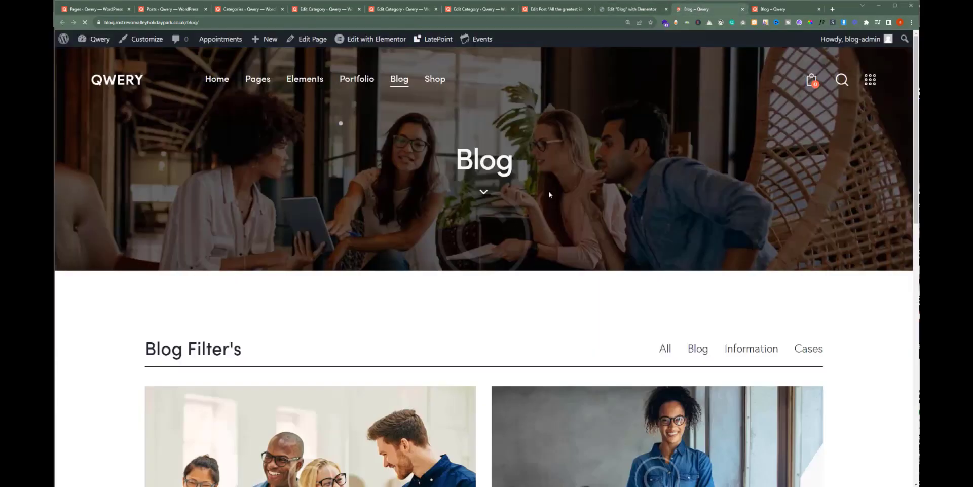
Examine the published Blog page's filter tabs and post layout, and advance its post slider.
{"action": "scroll", "coordinate": [550, 194], "scroll_direction": "down", "scroll_amount": 12}
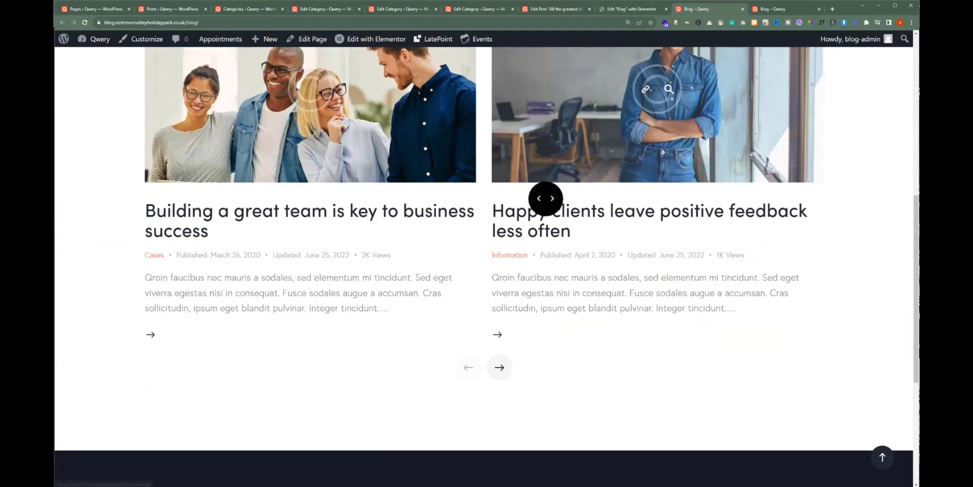
{"action": "scroll", "coordinate": [546, 199], "scroll_direction": "up", "scroll_amount": 7}
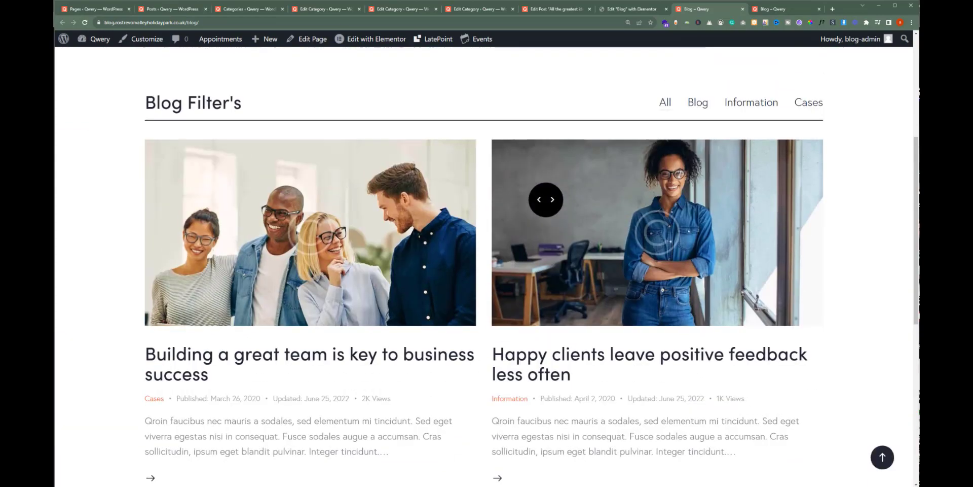
{"action": "scroll", "coordinate": [517, 306], "scroll_direction": "down", "scroll_amount": 2}
{"action": "left_click", "coordinate": [503, 406]}
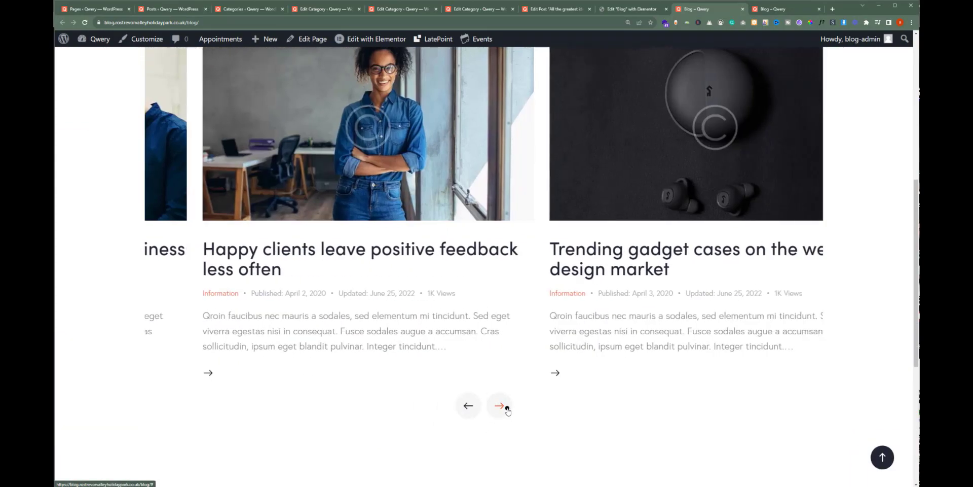
{"action": "scroll", "coordinate": [538, 318], "scroll_direction": "up", "scroll_amount": 1}
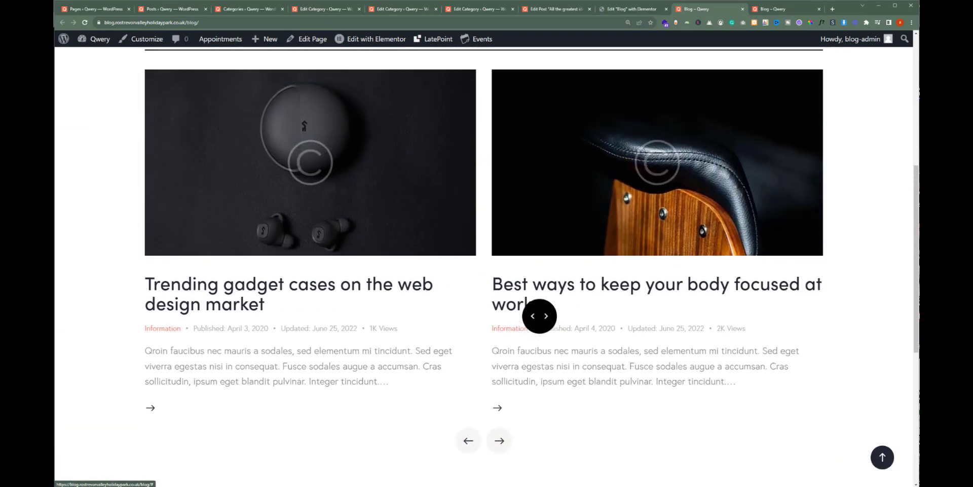
{"action": "scroll", "coordinate": [540, 316], "scroll_direction": "up", "scroll_amount": 1}
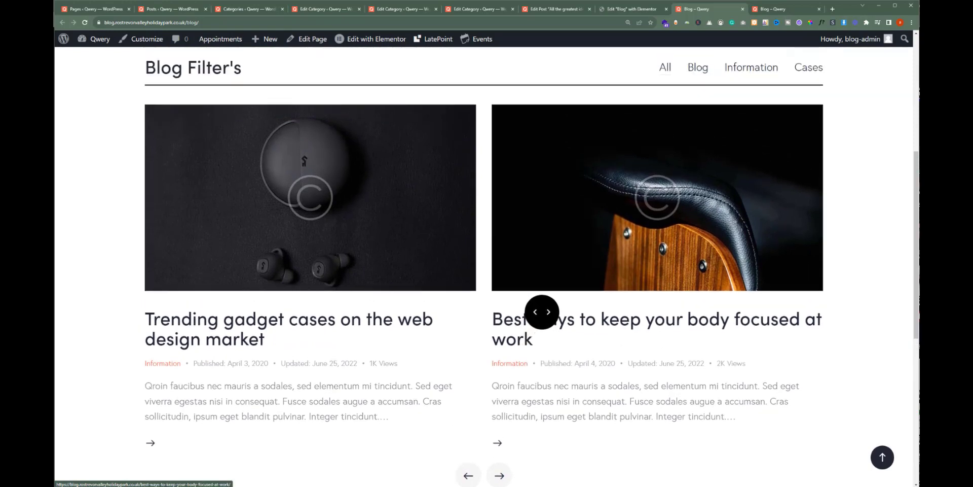
{"action": "mouse_move", "coordinate": [711, 197]}
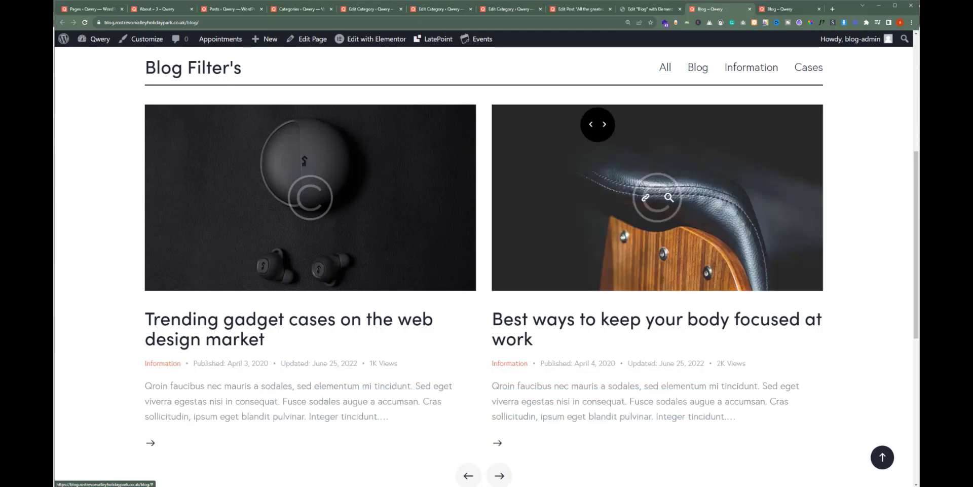
Return to the Blog page's Elementor editor and copy the Blogger widget.
{"action": "left_click", "coordinate": [659, 9]}
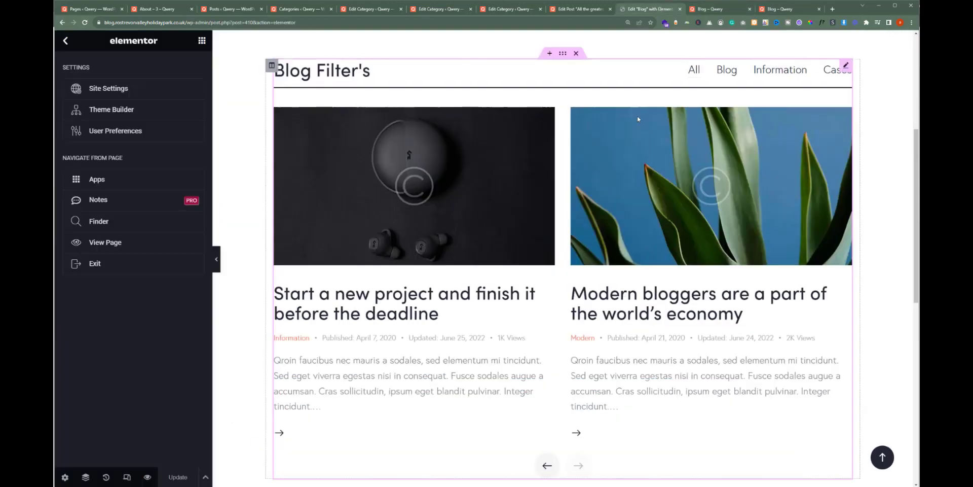
{"action": "right_click", "coordinate": [845, 70]}
{"action": "left_click", "coordinate": [850, 114]}
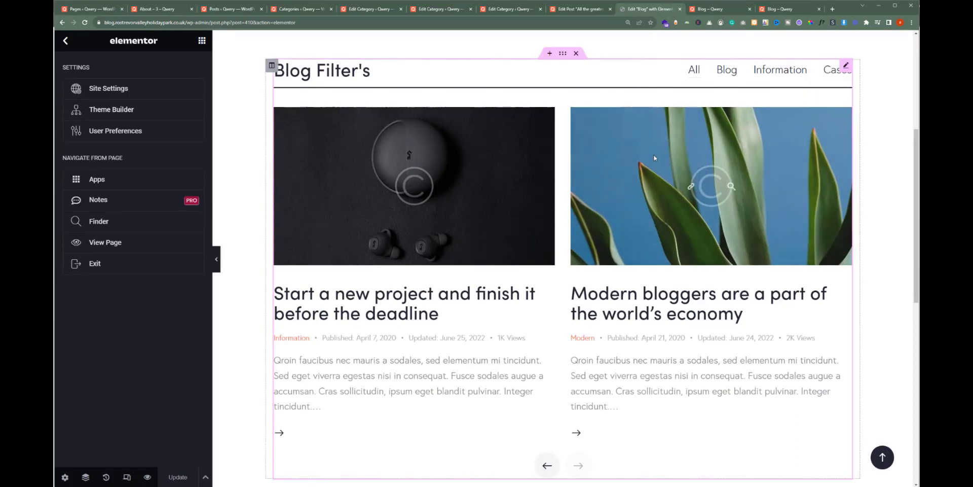
Switch to the About – 3 page and open it for editing with Elementor.
{"action": "left_click", "coordinate": [154, 8]}
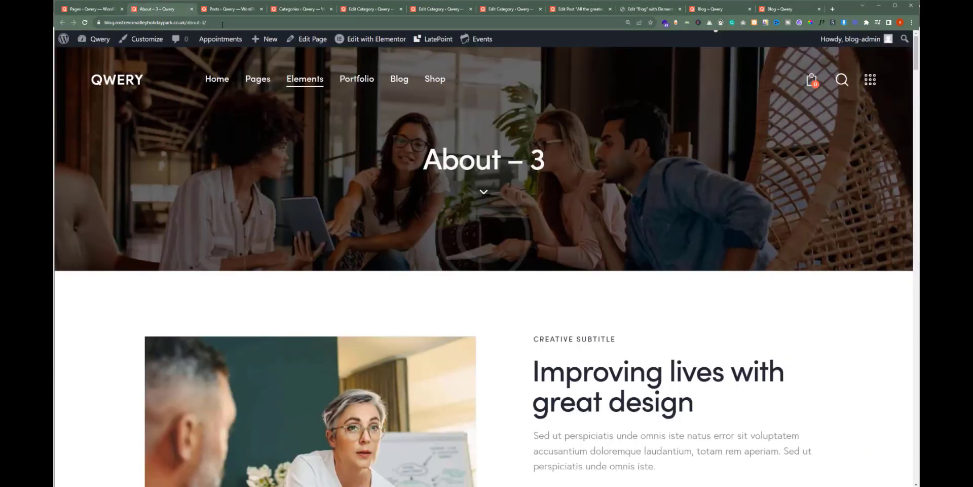
{"action": "mouse_move", "coordinate": [357, 79]}
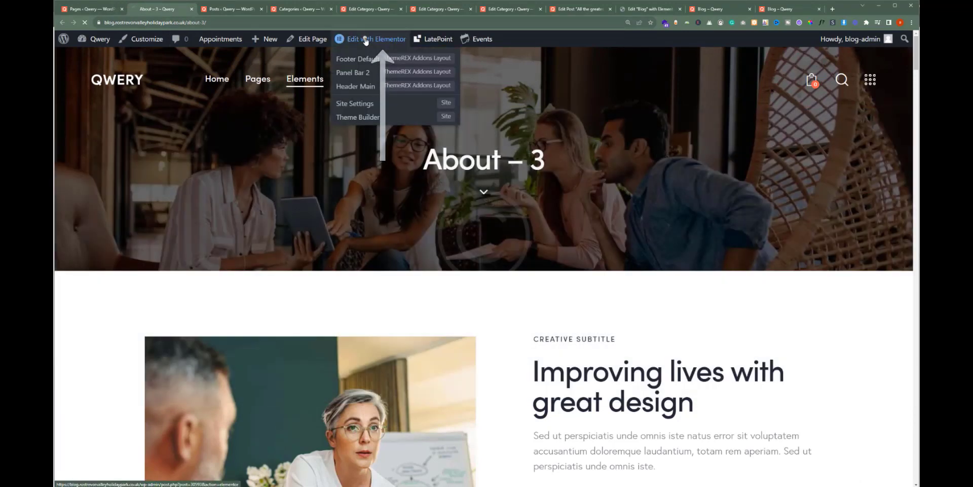
{"action": "left_click", "coordinate": [376, 39]}
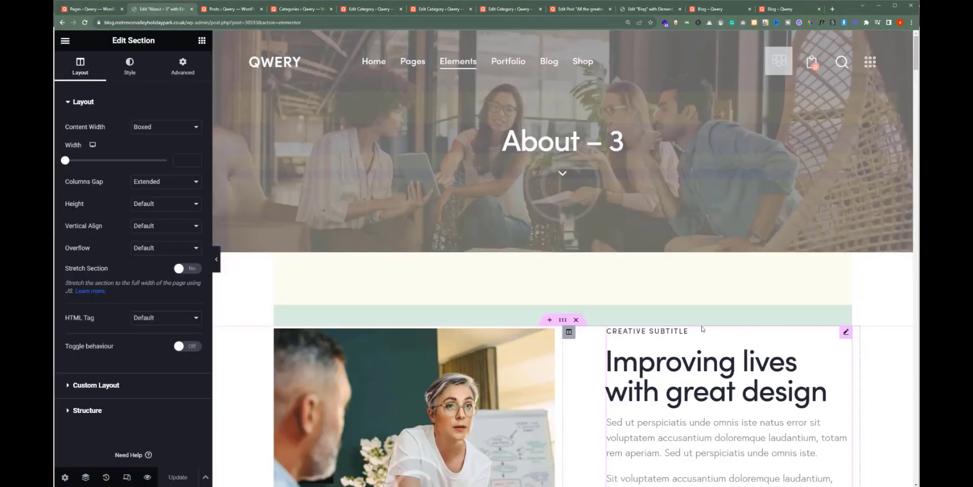
Add a new section with two equal columns at the end of the About – 3 page, above the footer.
{"action": "scroll", "coordinate": [701, 330], "scroll_direction": "down", "scroll_amount": 13}
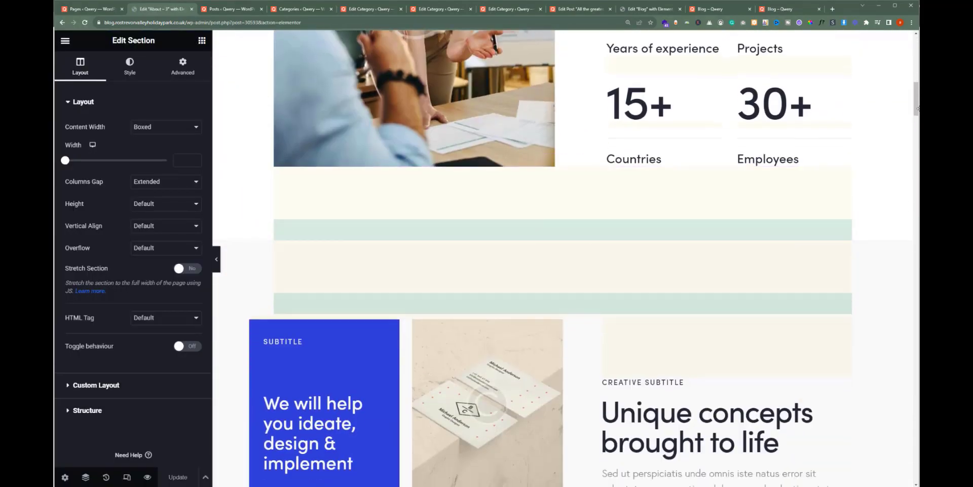
{"action": "left_click_drag", "start_coordinate": [918, 108], "coordinate": [900, 477]}
{"action": "scroll", "coordinate": [900, 457], "scroll_direction": "up", "scroll_amount": 2}
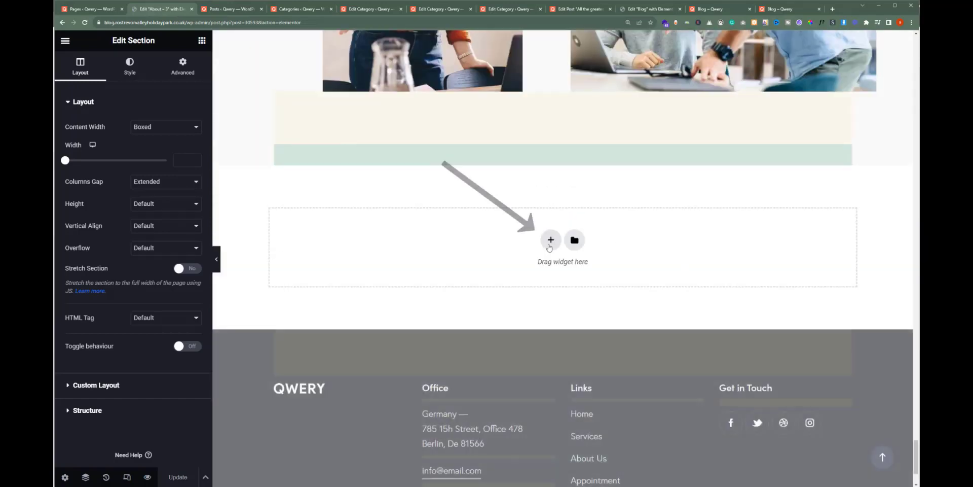
{"action": "left_click", "coordinate": [550, 241]}
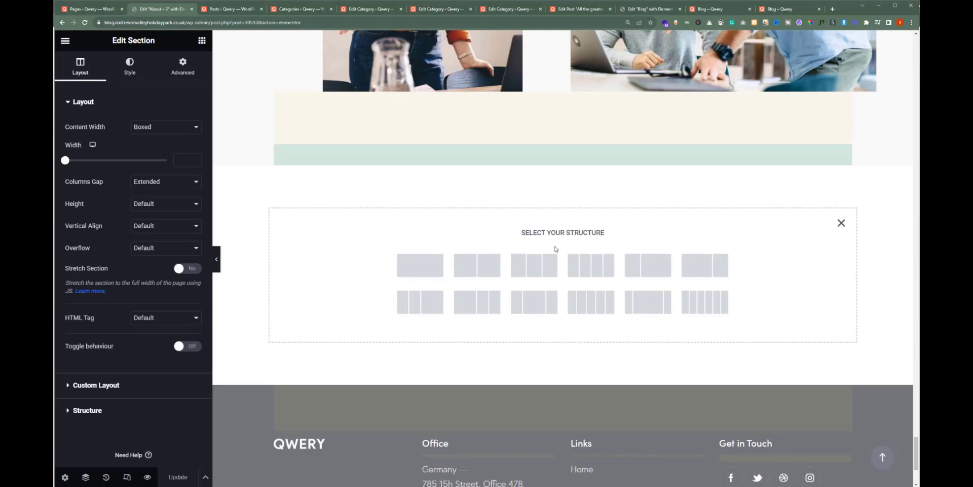
{"action": "left_click", "coordinate": [487, 265]}
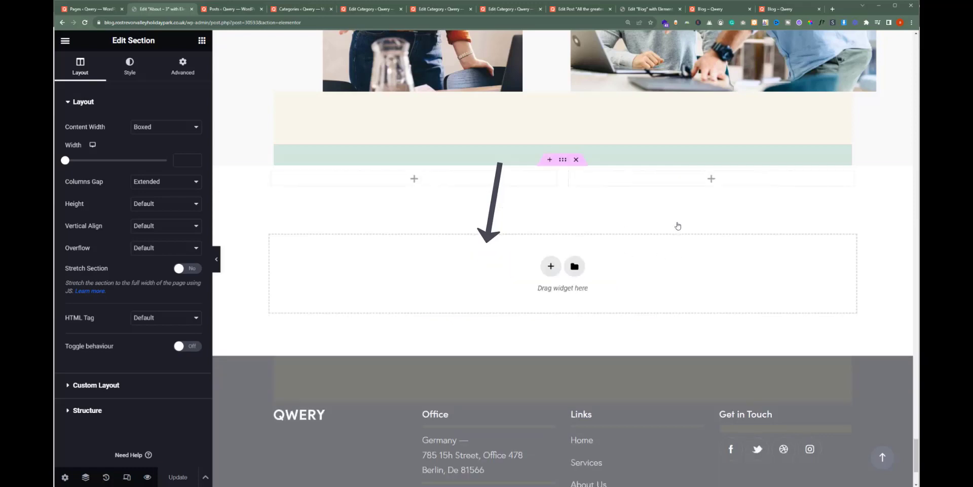
Paste the copied Blogger widget into the new section's second column and set its layout to List.
{"action": "right_click", "coordinate": [642, 180]}
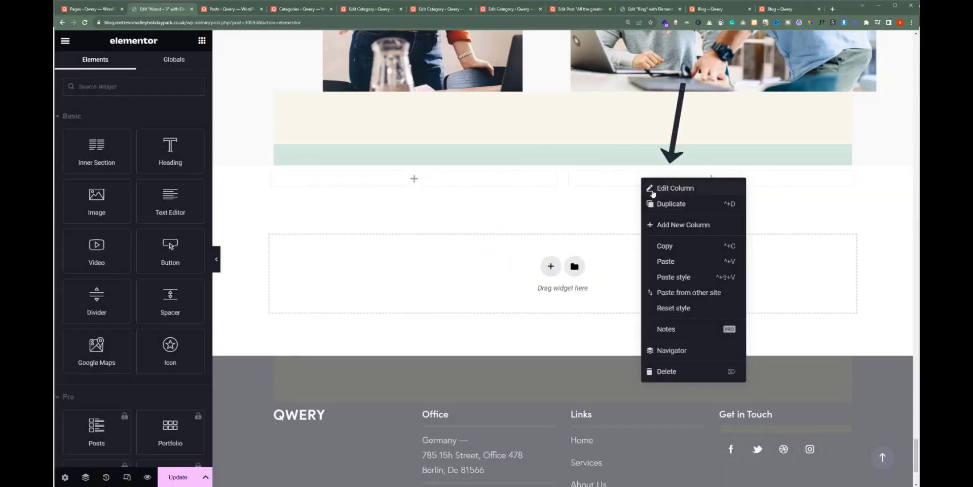
{"action": "left_click", "coordinate": [679, 262]}
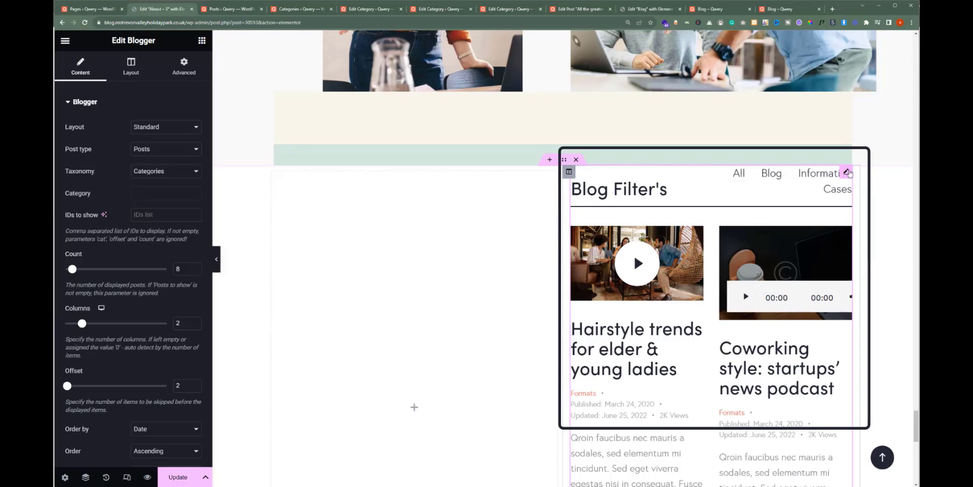
{"action": "left_click", "coordinate": [173, 128]}
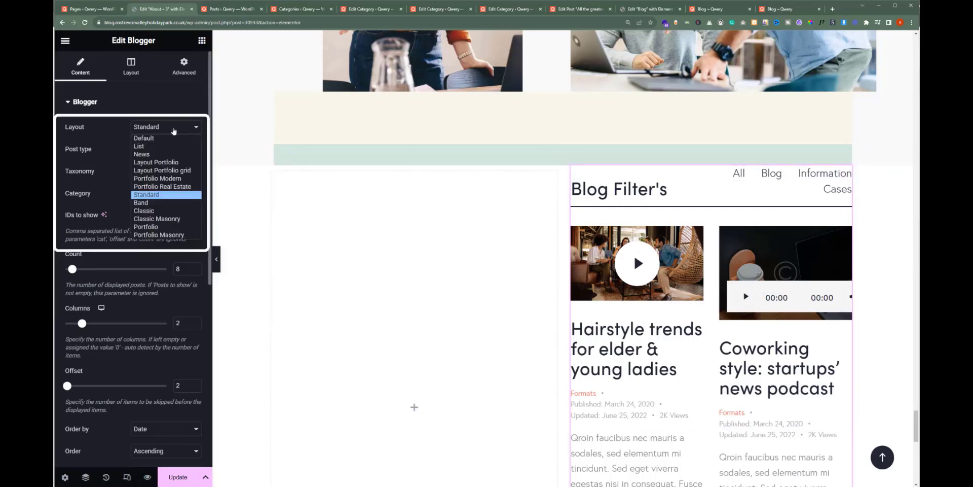
{"action": "left_click", "coordinate": [167, 147]}
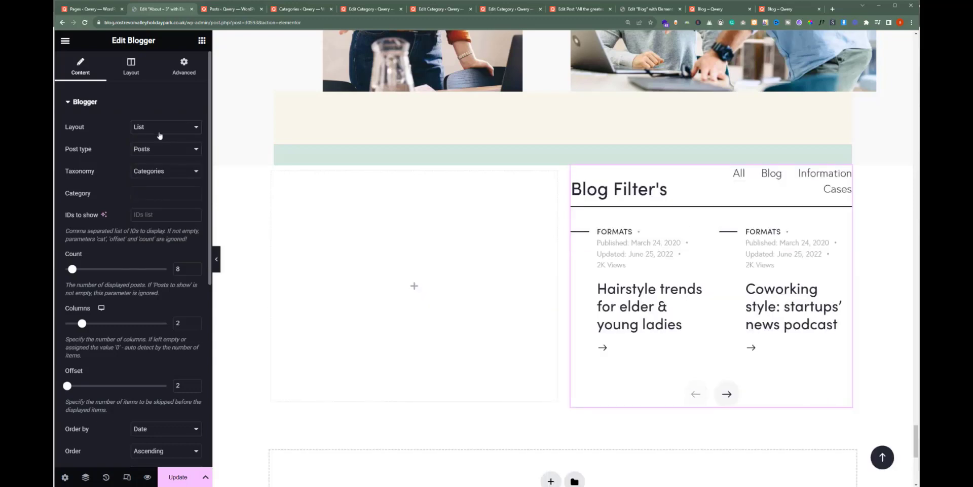
Switch off the slider in the pasted Blogger widget's layout settings.
{"action": "left_click", "coordinate": [130, 76]}
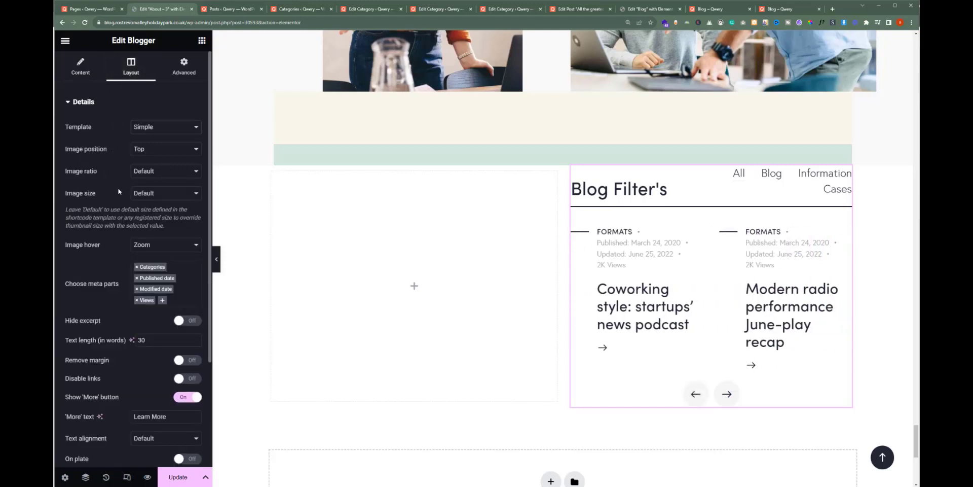
{"action": "scroll", "coordinate": [119, 202], "scroll_direction": "down", "scroll_amount": 3}
{"action": "left_click", "coordinate": [89, 431]}
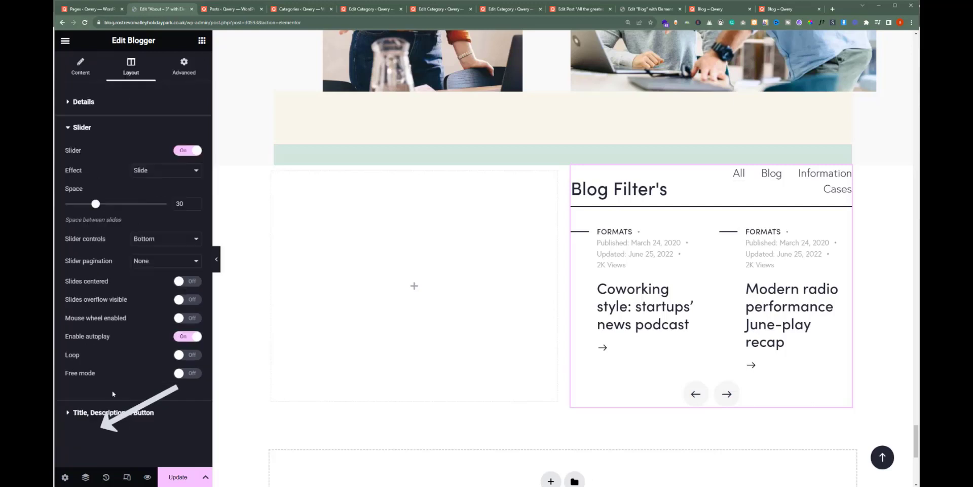
{"action": "left_click", "coordinate": [184, 152]}
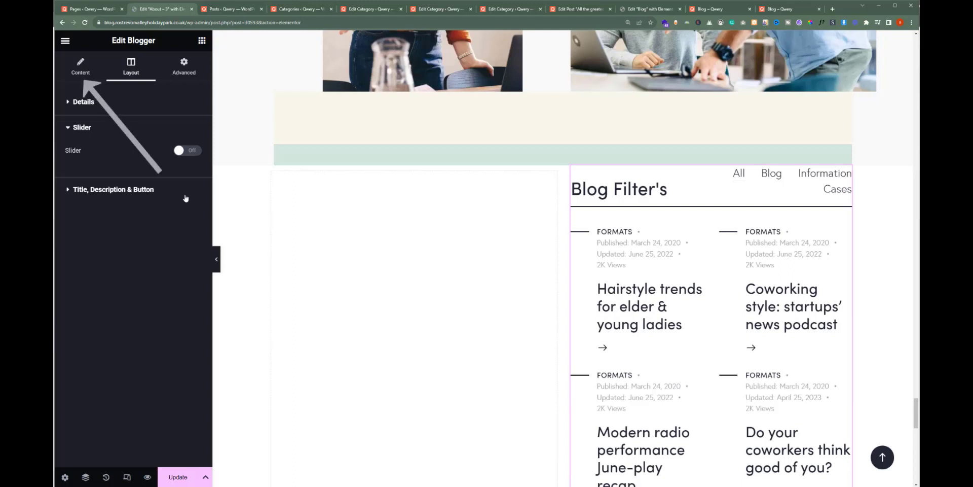
Restrict the pasted Blogger widget's posts to the Cases category.
{"action": "left_click", "coordinate": [82, 71]}
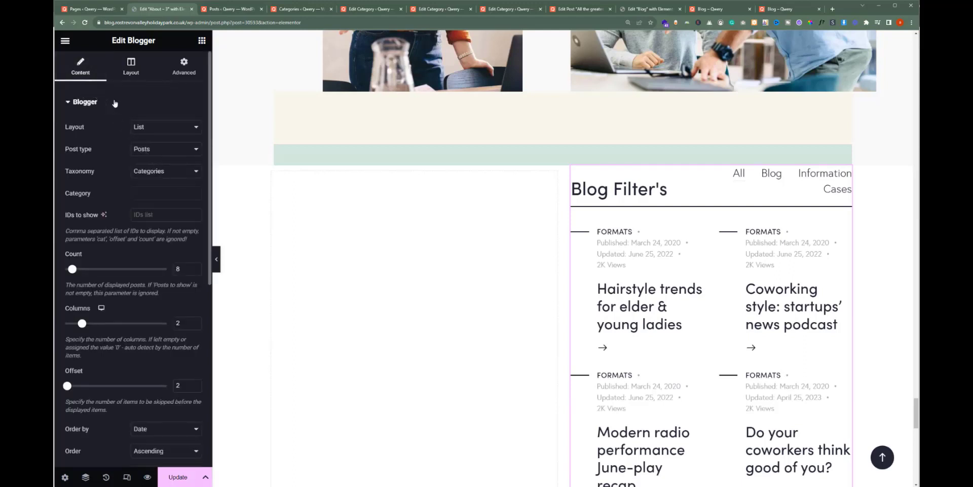
{"action": "left_click", "coordinate": [148, 195]}
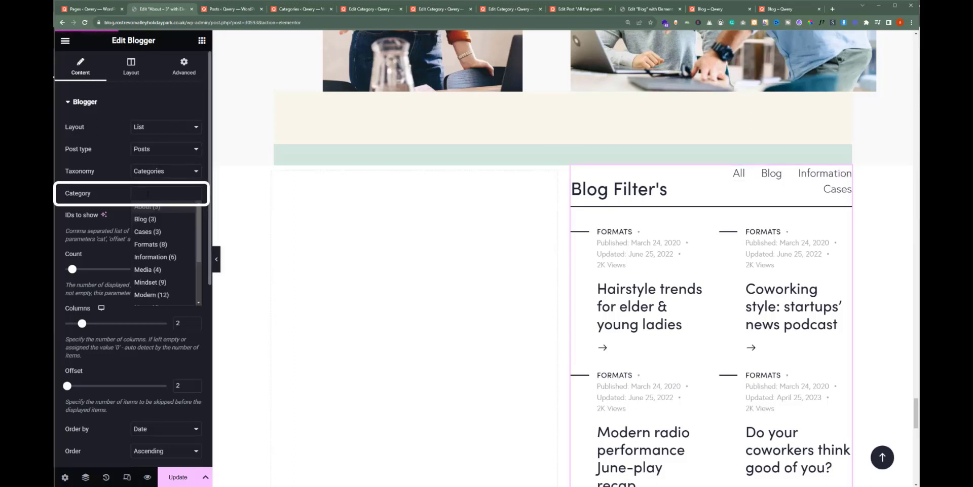
{"action": "left_click", "coordinate": [148, 231]}
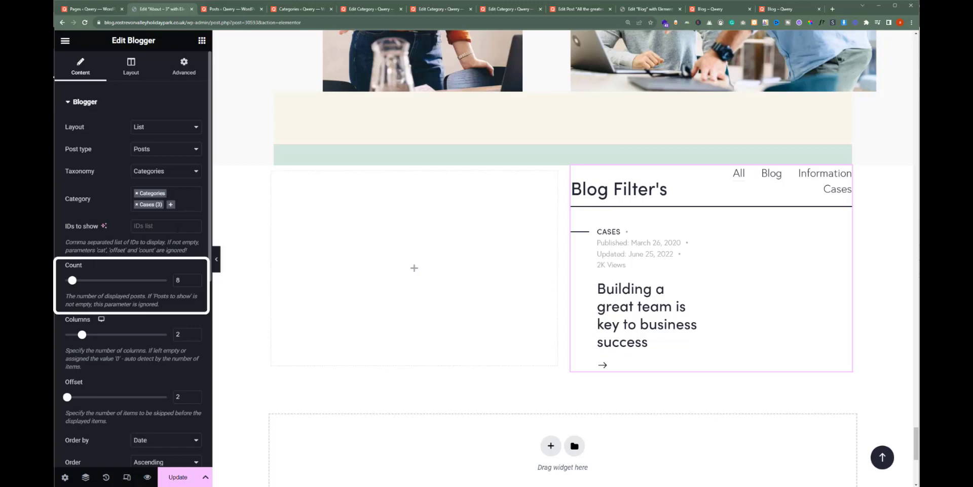
Set the pasted Blogger widget's post count to 3.
{"action": "left_click", "coordinate": [195, 283]}
{"action": "left_click", "coordinate": [195, 283]}
{"action": "left_click", "coordinate": [195, 283]}
{"action": "left_click", "coordinate": [195, 283]}
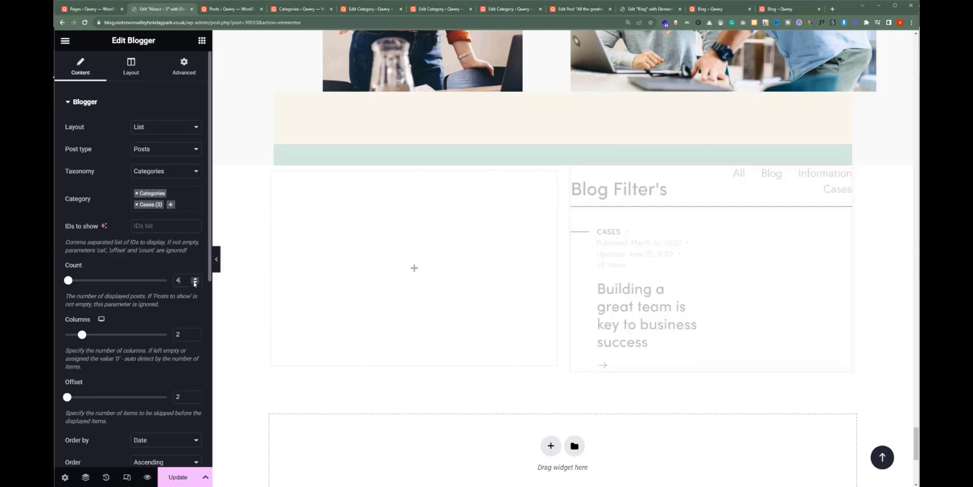
{"action": "left_click", "coordinate": [195, 282]}
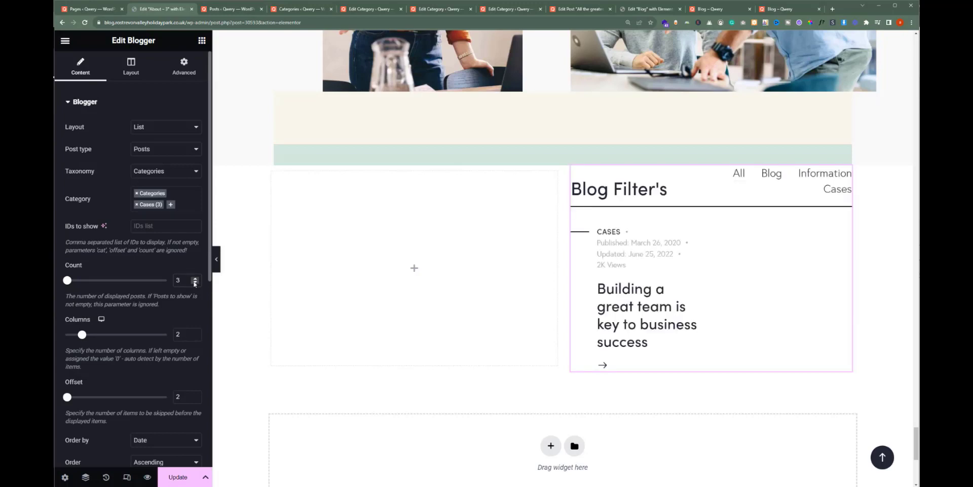
Set the pasted Blogger widget to 1 column with a post offset of 0.
{"action": "left_click", "coordinate": [195, 338]}
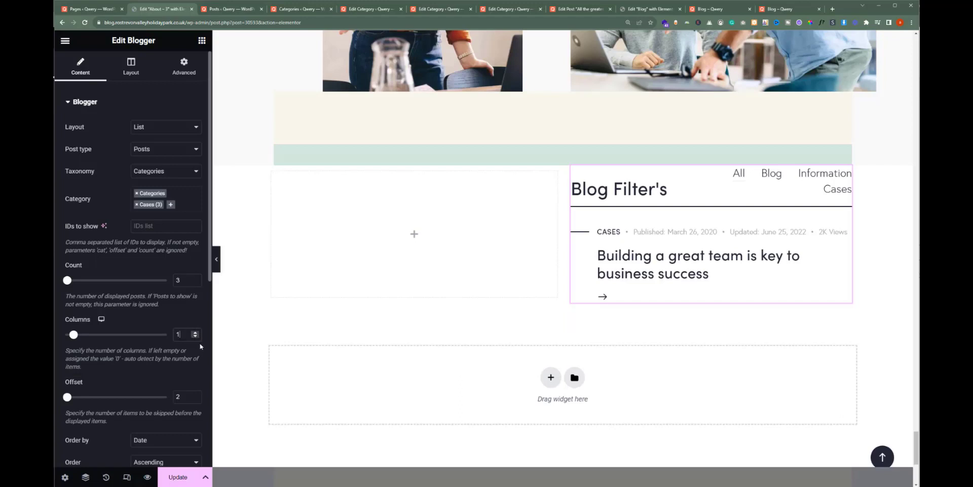
{"action": "double_click", "coordinate": [197, 400]}
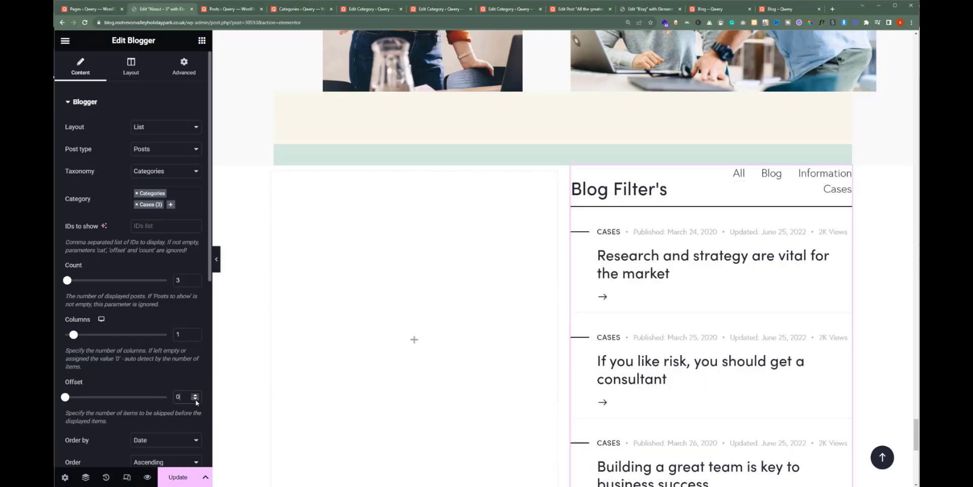
Apply the With image template to the Blogger widget's post list and set the image position to Left.
{"action": "left_click", "coordinate": [140, 74]}
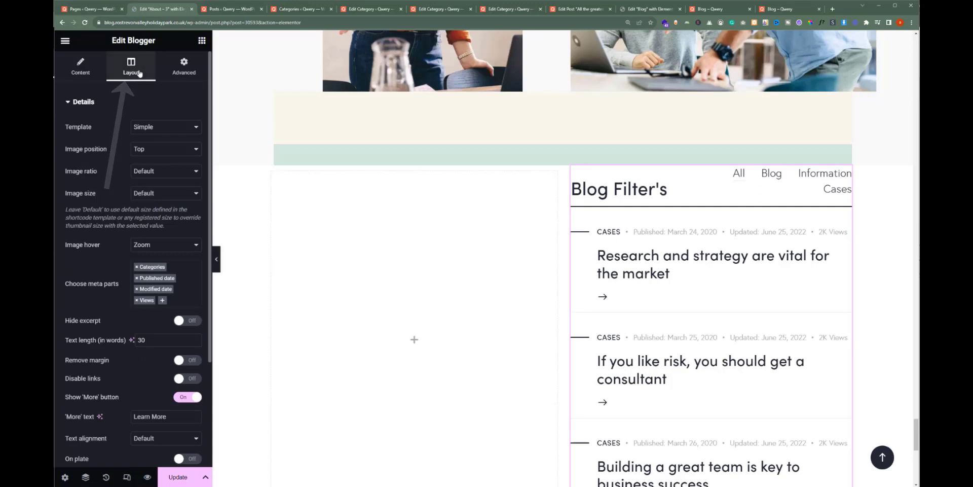
{"action": "left_click", "coordinate": [168, 128]}
{"action": "left_click", "coordinate": [168, 149]}
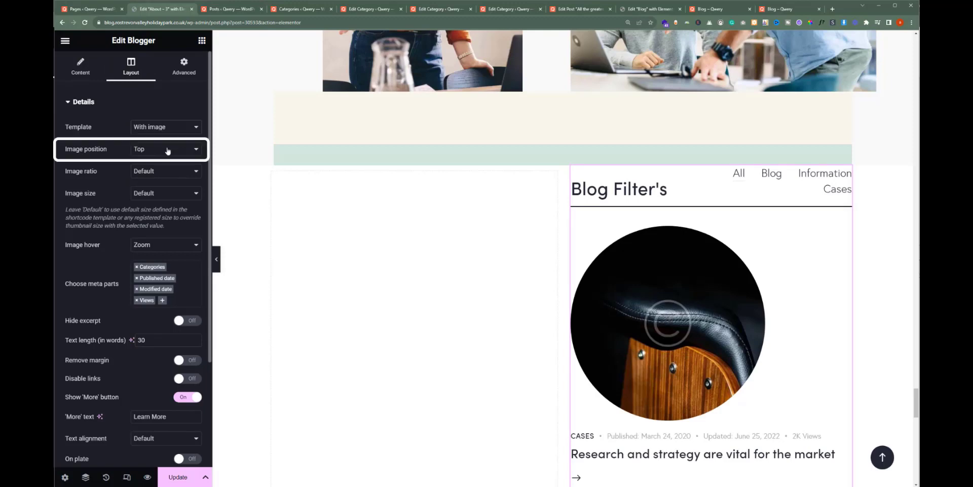
{"action": "left_click", "coordinate": [168, 151]}
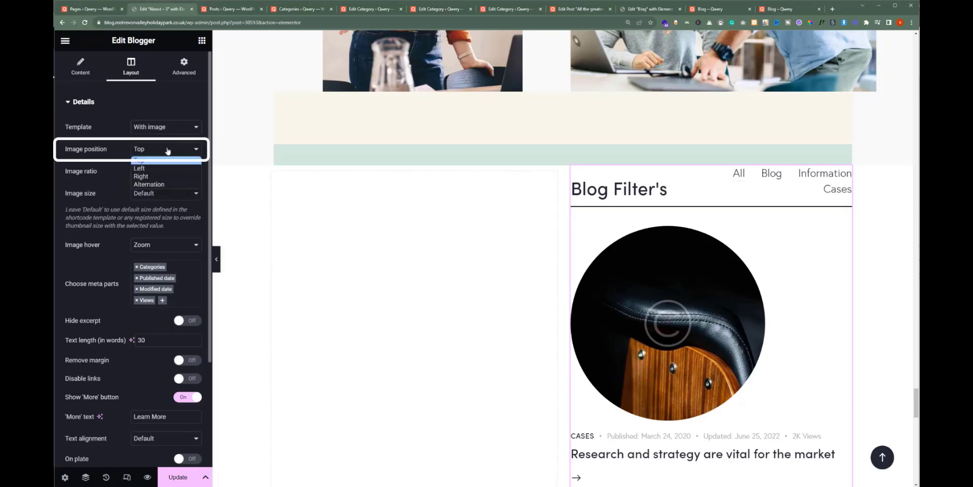
{"action": "left_click", "coordinate": [166, 168]}
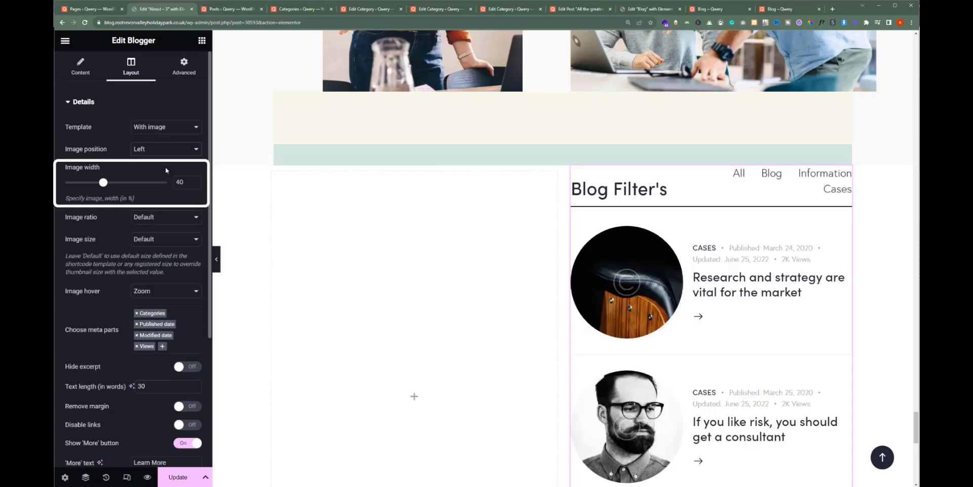
Set the Blogger widget's image width to 25% and remove Views and Modified date from its meta parts.
{"action": "double_click", "coordinate": [180, 182]}
{"action": "type", "text": "25"}
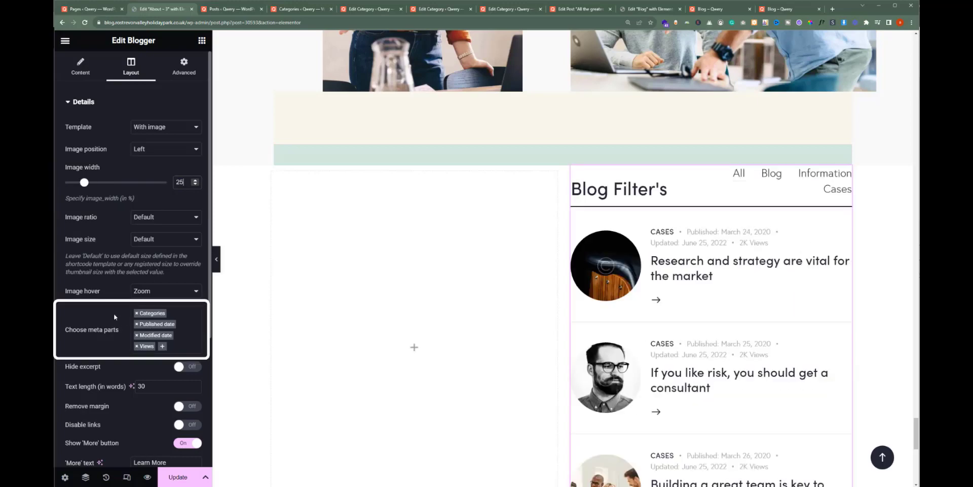
{"action": "left_click", "coordinate": [137, 346]}
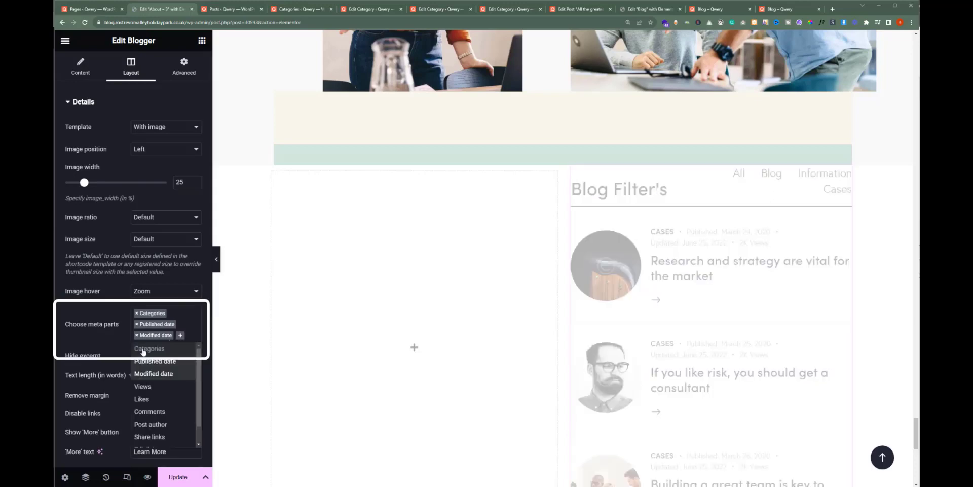
{"action": "left_click", "coordinate": [136, 335]}
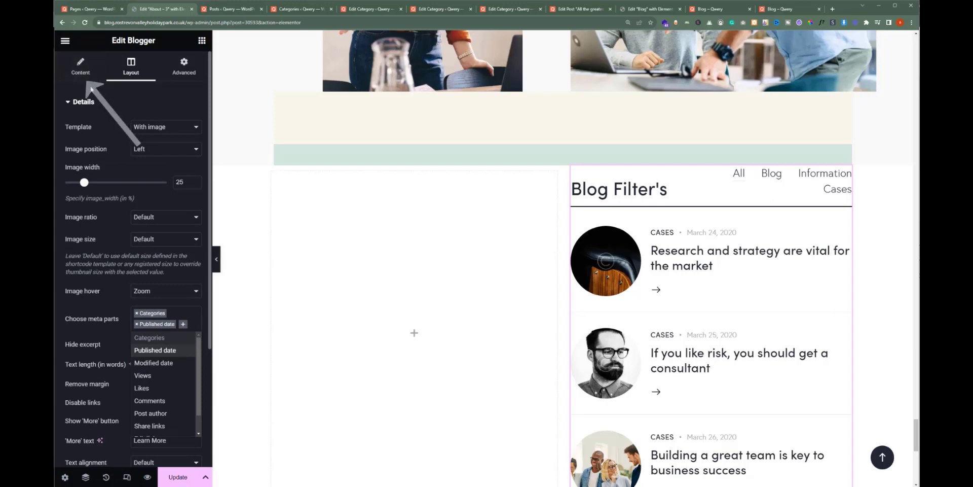
Turn off the Blogger widget's filter tabs and clear its filters area title.
{"action": "left_click", "coordinate": [80, 66]}
{"action": "scroll", "coordinate": [151, 252], "scroll_direction": "down", "scroll_amount": 6}
{"action": "scroll", "coordinate": [151, 250], "scroll_direction": "down", "scroll_amount": 2}
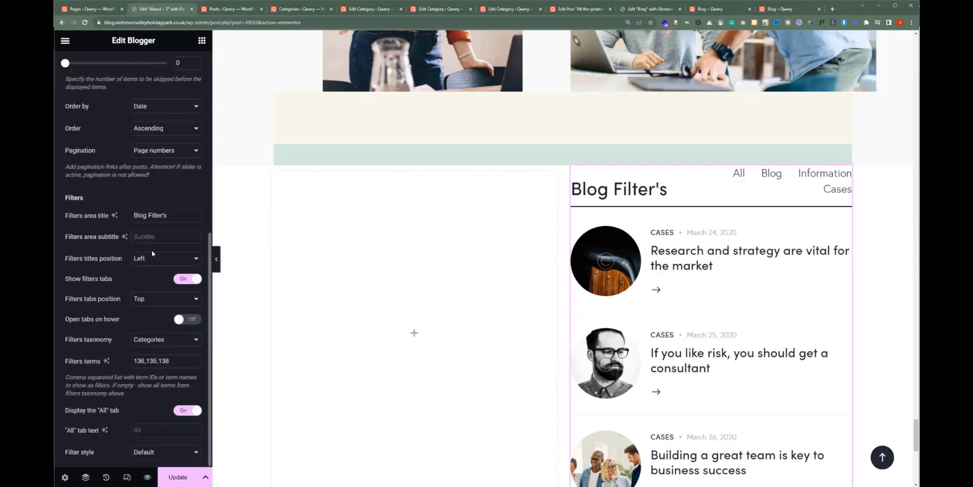
{"action": "left_click", "coordinate": [187, 280]}
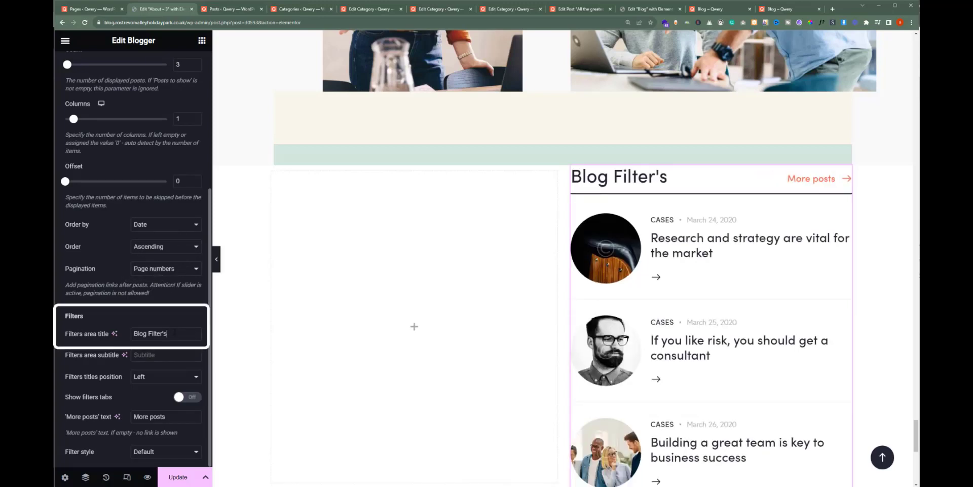
{"action": "left_click_drag", "start_coordinate": [174, 333], "coordinate": [104, 335]}
{"action": "key", "text": "BackSpace"}
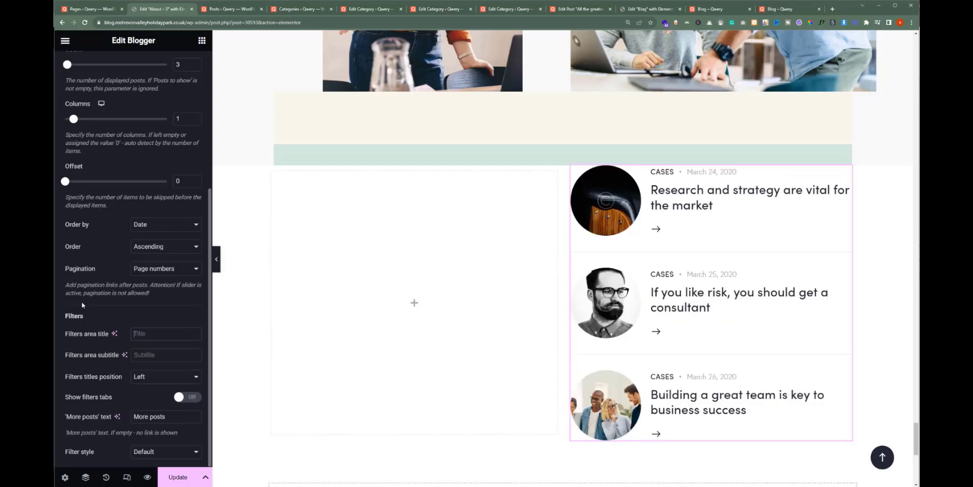
Add an Image widget to the section's empty first column, using new-about-04-copyright.jpg from the media library.
{"action": "left_click", "coordinate": [399, 294]}
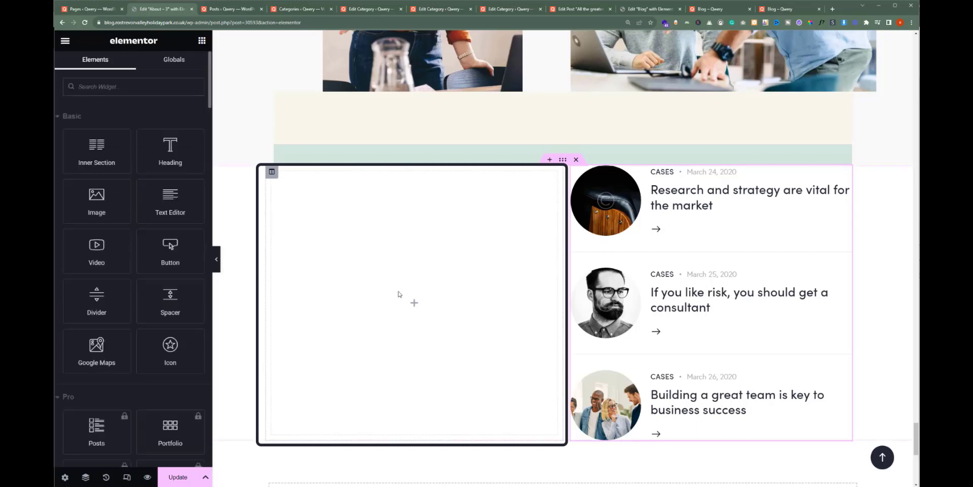
{"action": "left_click_drag", "start_coordinate": [96, 200], "coordinate": [458, 277]}
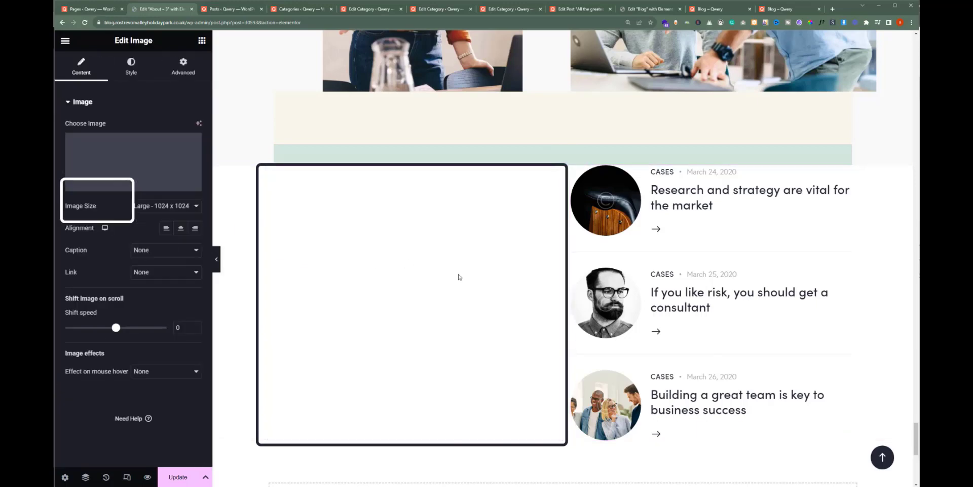
{"action": "left_click", "coordinate": [130, 167]}
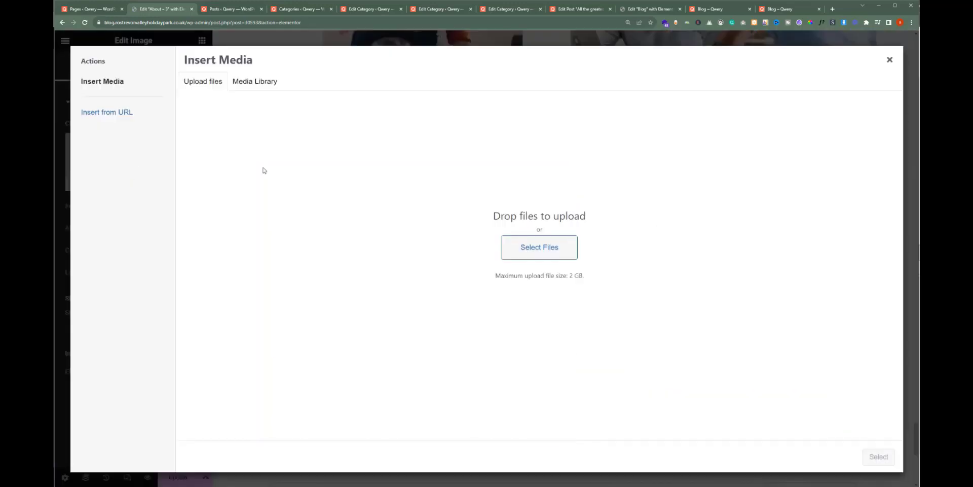
{"action": "left_click", "coordinate": [257, 82]}
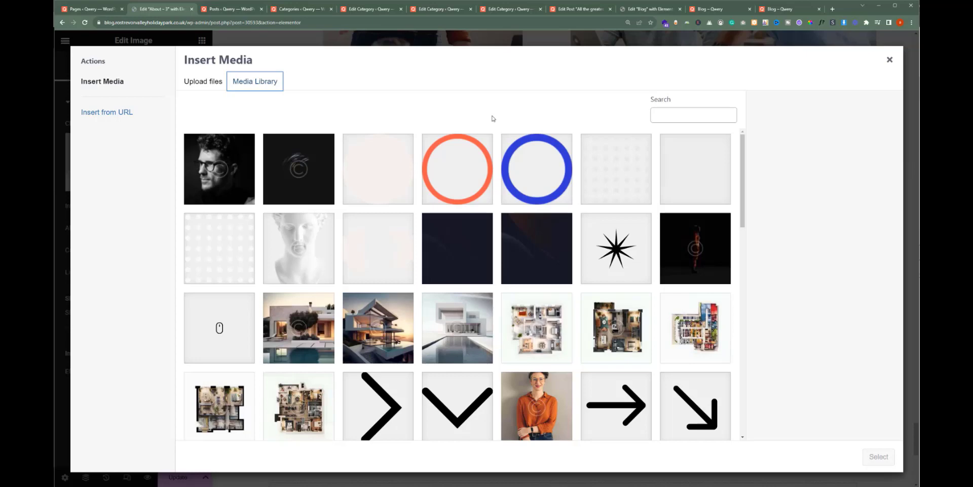
{"action": "left_click", "coordinate": [536, 400]}
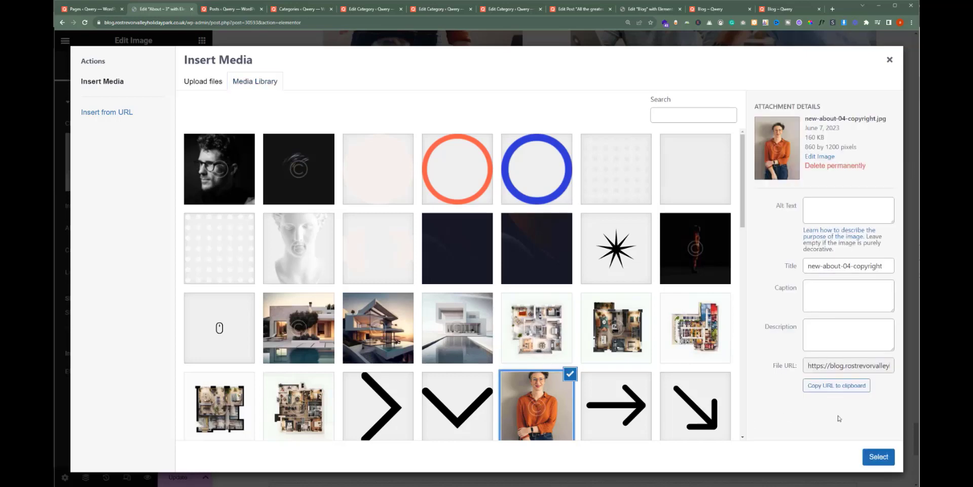
{"action": "left_click", "coordinate": [878, 457]}
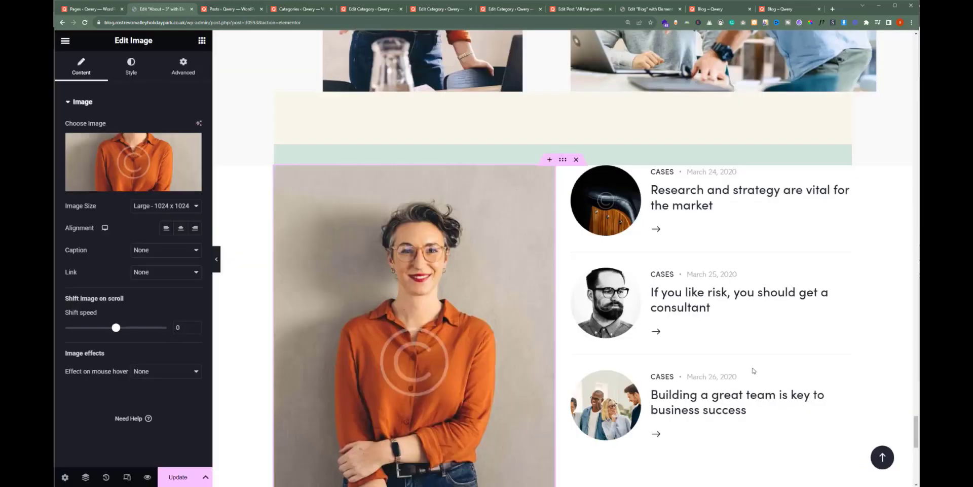
Set the vertical alignment of the column holding the Cases post list to Middle.
{"action": "left_click", "coordinate": [216, 260]}
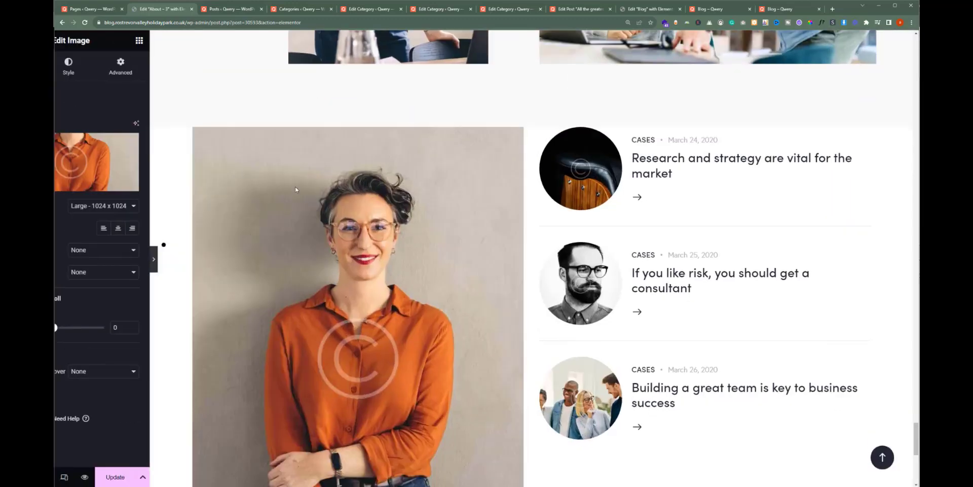
{"action": "scroll", "coordinate": [314, 178], "scroll_direction": "down", "scroll_amount": 4}
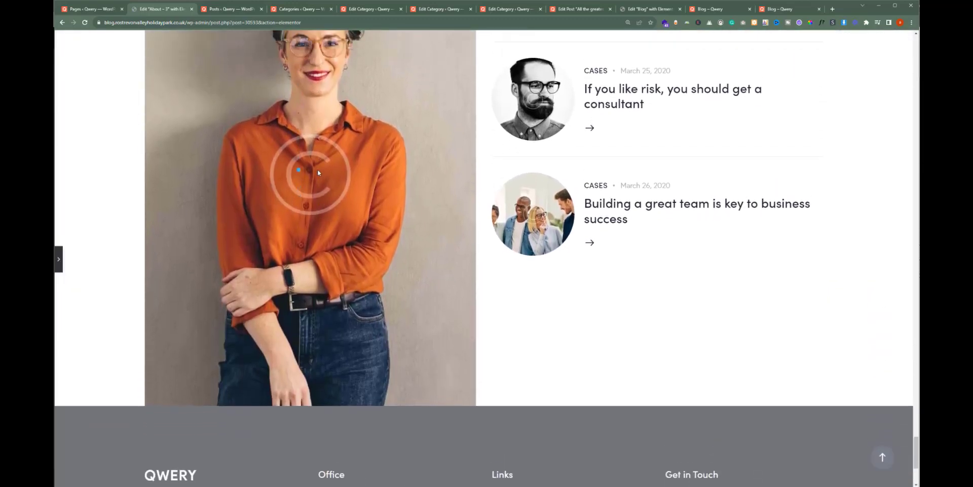
{"action": "scroll", "coordinate": [735, 193], "scroll_direction": "up", "scroll_amount": 4}
{"action": "scroll", "coordinate": [687, 205], "scroll_direction": "down", "scroll_amount": 2}
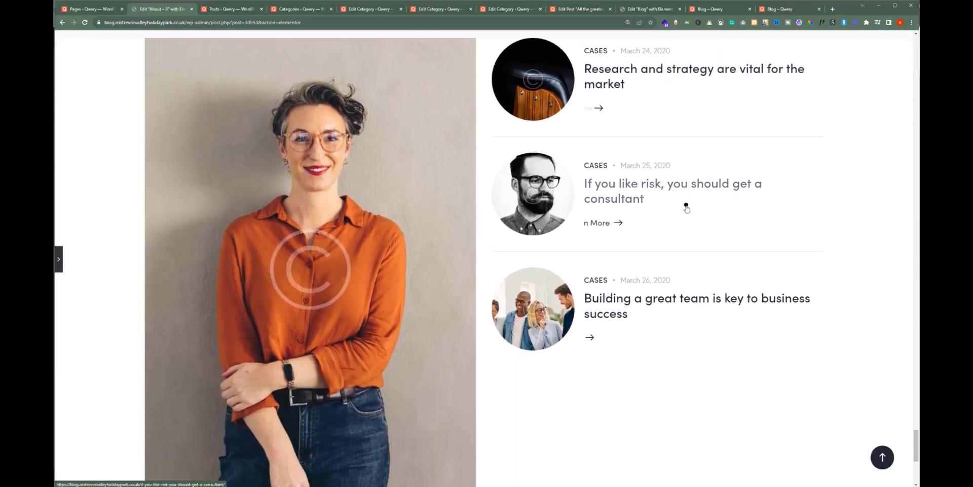
{"action": "scroll", "coordinate": [687, 208], "scroll_direction": "up", "scroll_amount": 3}
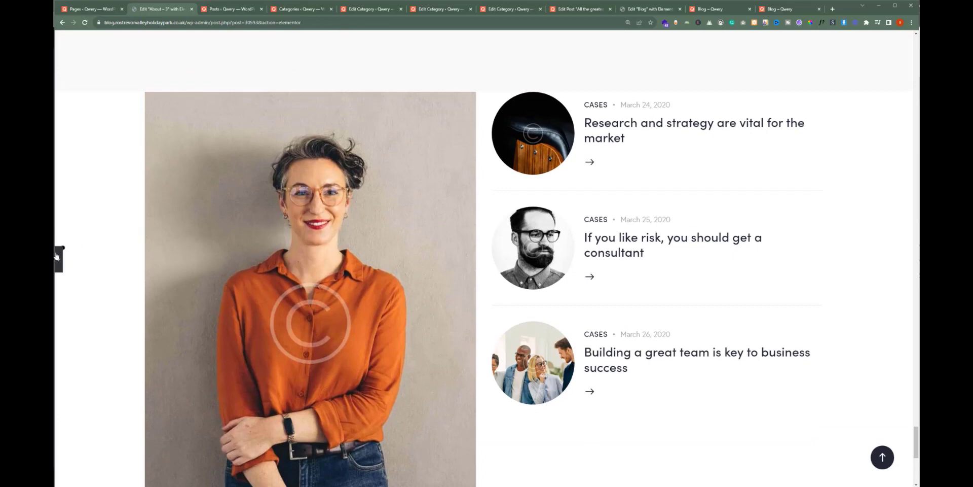
{"action": "left_click", "coordinate": [489, 112]}
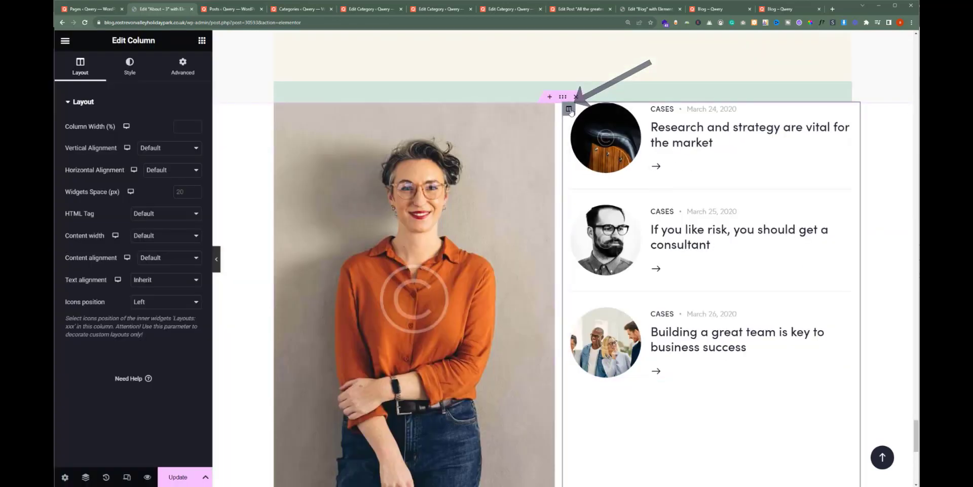
{"action": "left_click", "coordinate": [186, 151]}
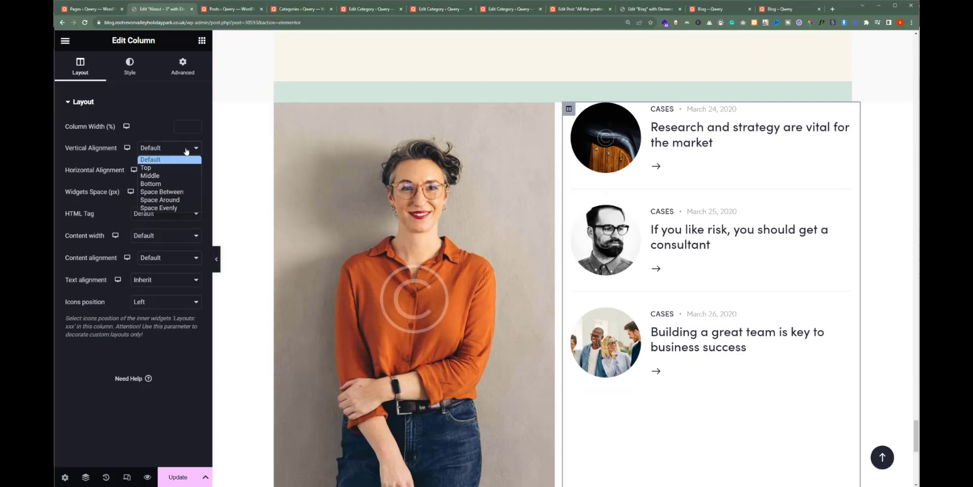
{"action": "left_click", "coordinate": [157, 175]}
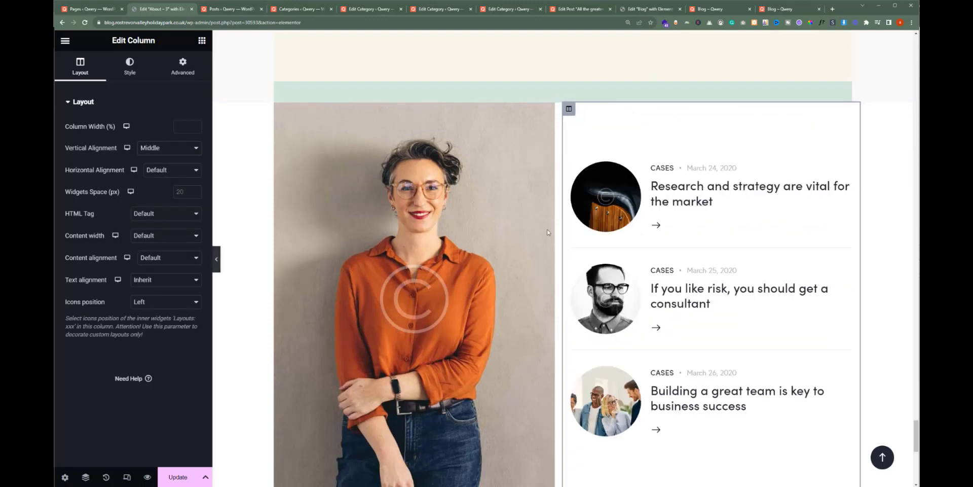
Review the new section at full width, checking the post list's placement beside the image.
{"action": "left_click", "coordinate": [216, 259]}
{"action": "scroll", "coordinate": [784, 161], "scroll_direction": "down", "scroll_amount": 2}
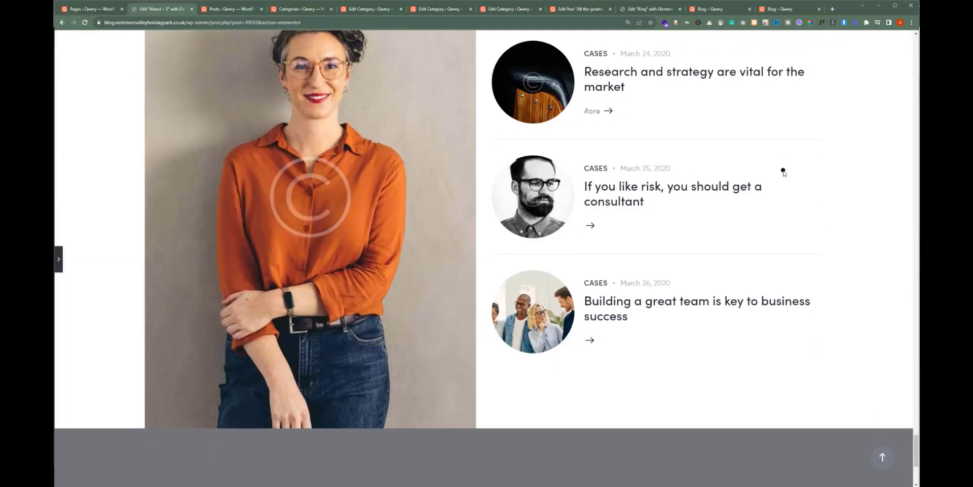
{"action": "scroll", "coordinate": [783, 172], "scroll_direction": "up", "scroll_amount": 3}
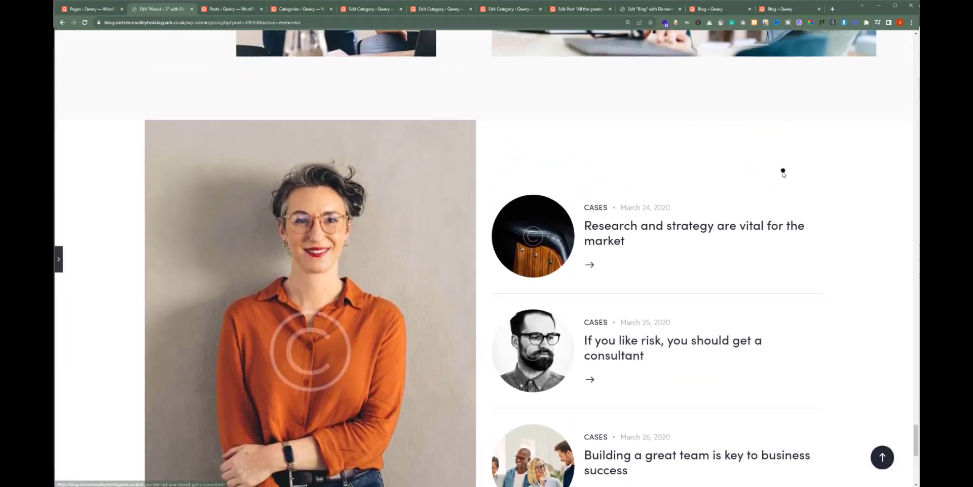
{"action": "scroll", "coordinate": [784, 172], "scroll_direction": "down", "scroll_amount": 2}
{"action": "scroll", "coordinate": [783, 173], "scroll_direction": "up", "scroll_amount": 2}
{"action": "scroll", "coordinate": [783, 173], "scroll_direction": "down", "scroll_amount": 3}
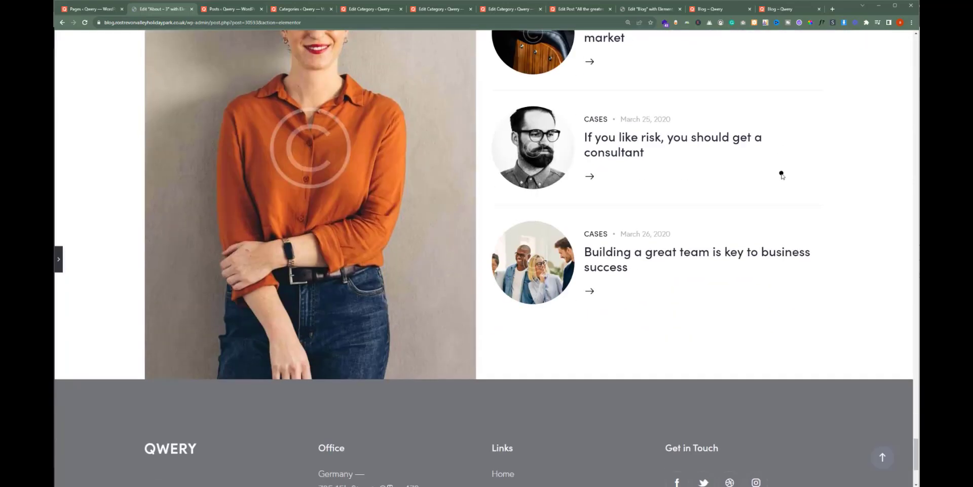
{"action": "scroll", "coordinate": [784, 173], "scroll_direction": "up", "scroll_amount": 1}
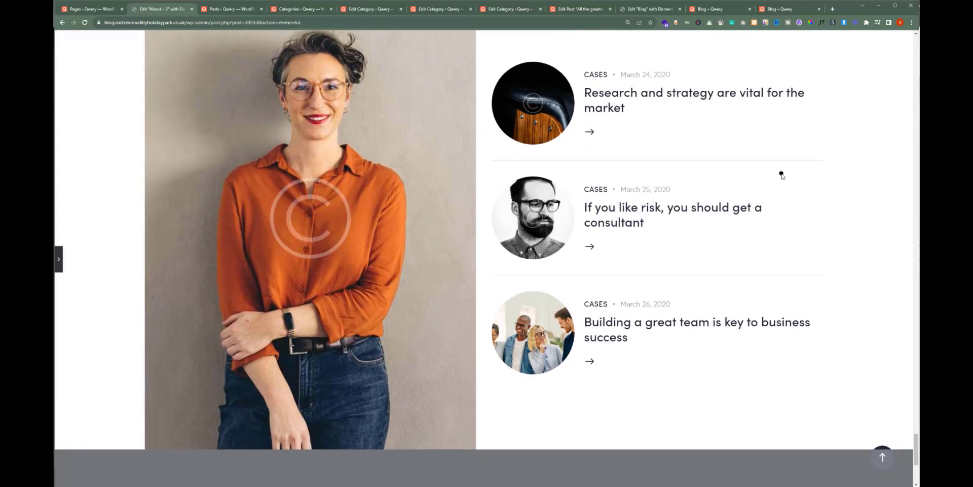